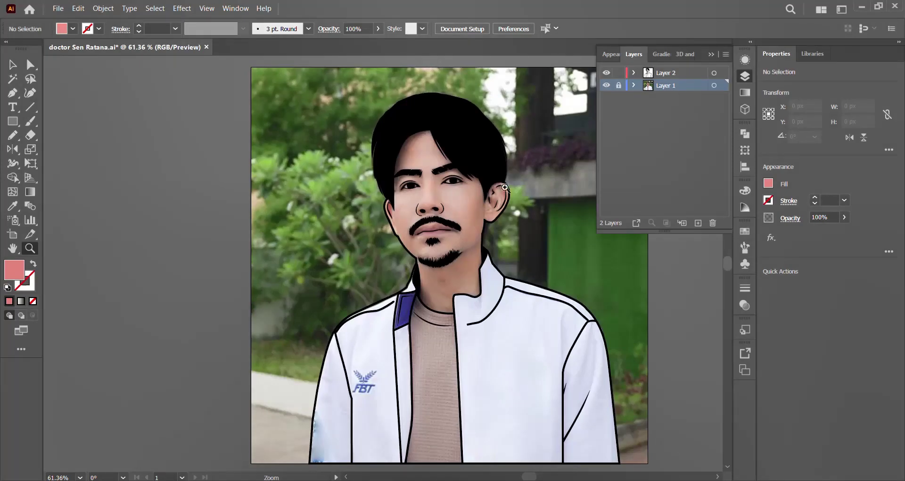
Zoom in on the chin and trace the skin outline along the neck and collar on Layer 3
mouse_move(488, 250)
mouse_down()
mouse_move(526, 387)
mouse_move(485, 413)
mouse_up()
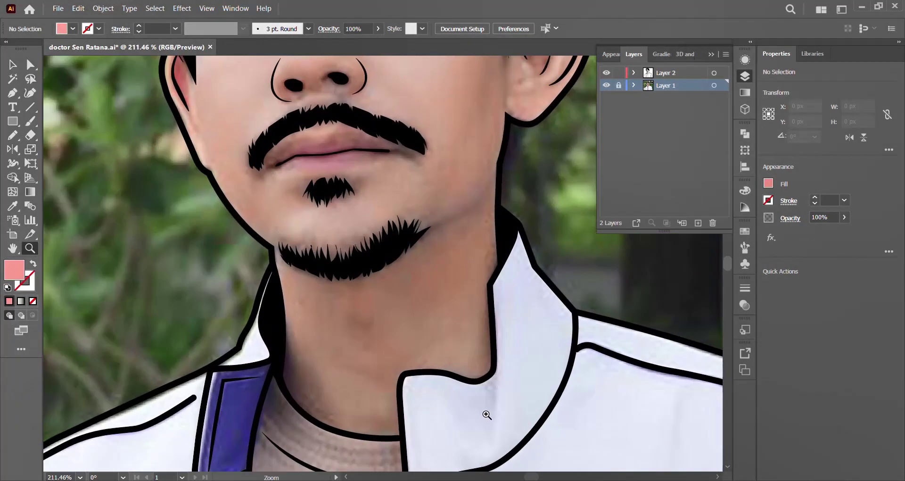
click(13, 93)
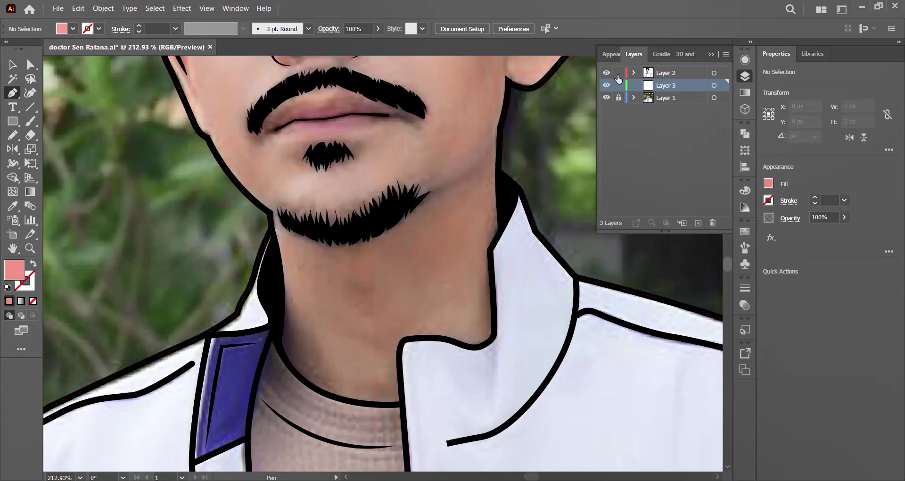
click(282, 291)
click(278, 334)
click(346, 398)
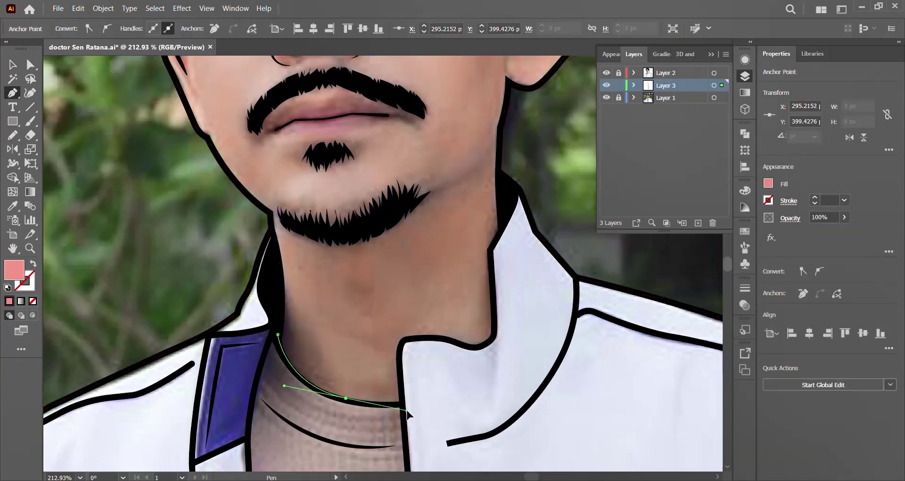
click(402, 401)
click(402, 344)
click(478, 346)
Continue the skin outline up the jaw, around the head and down the left jaw to close it
scroll(492, 276, up, 3)
scroll(505, 138, up, 3)
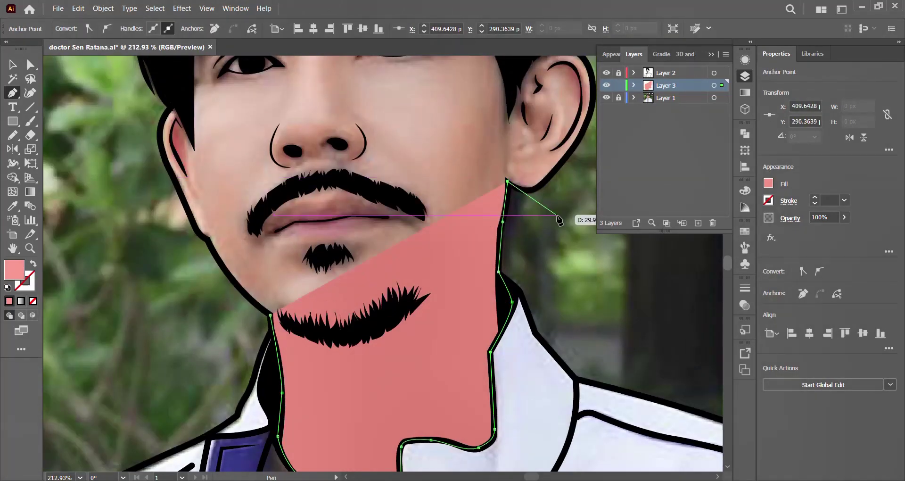
scroll(560, 196, up, 3)
click(588, 214)
click(585, 151)
scroll(570, 142, up, 5)
click(178, 299)
scroll(178, 299, down, 3)
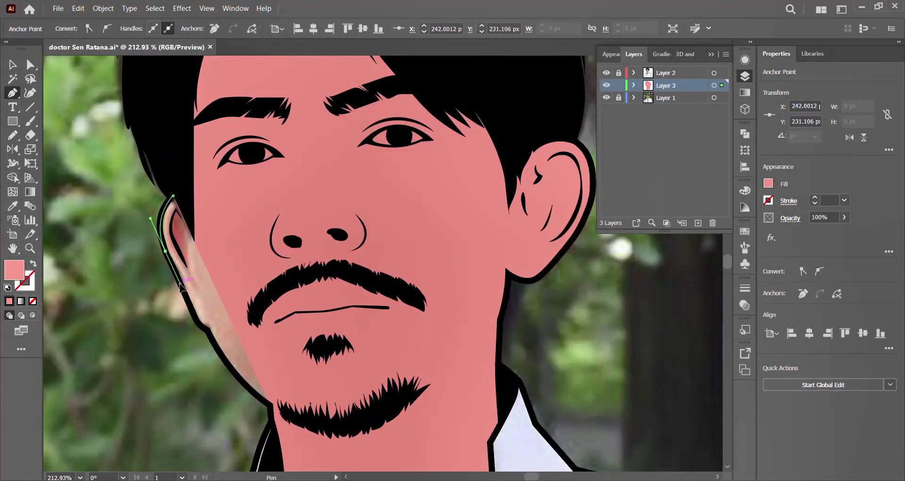
click(198, 263)
scroll(198, 263, down, 5)
click(270, 291)
Zoom out to check the whole skin shape and set its fill to muted A77871
key(z)
alt+click(545, 153)
click(544, 152)
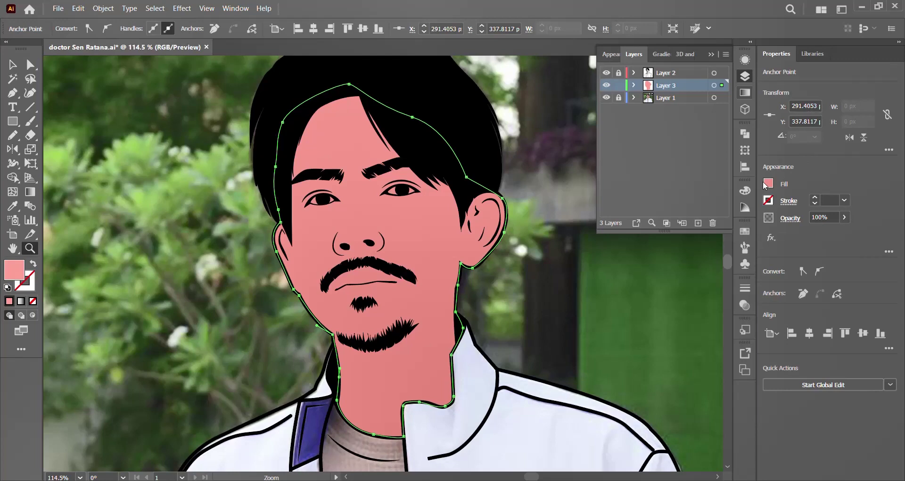
click(767, 183)
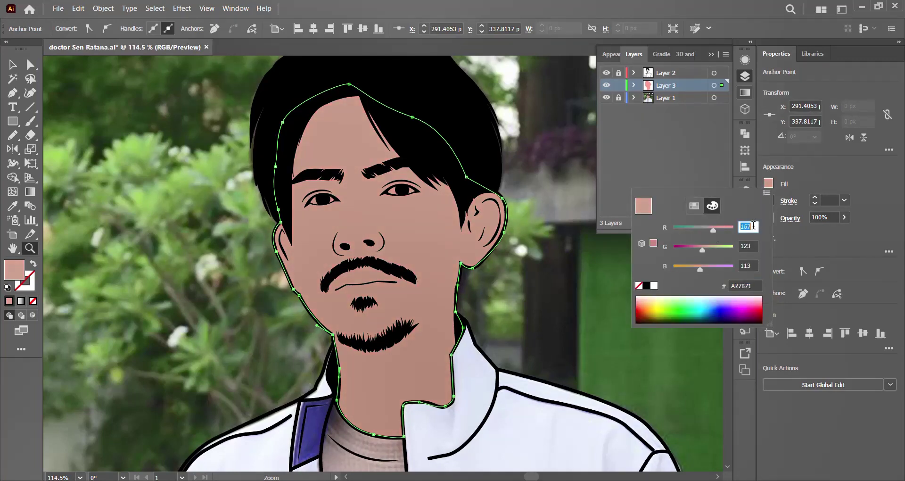
Change the skin fill's green value to get the A9574E rose-brown
double_click(750, 246)
text(92)
key(Return)
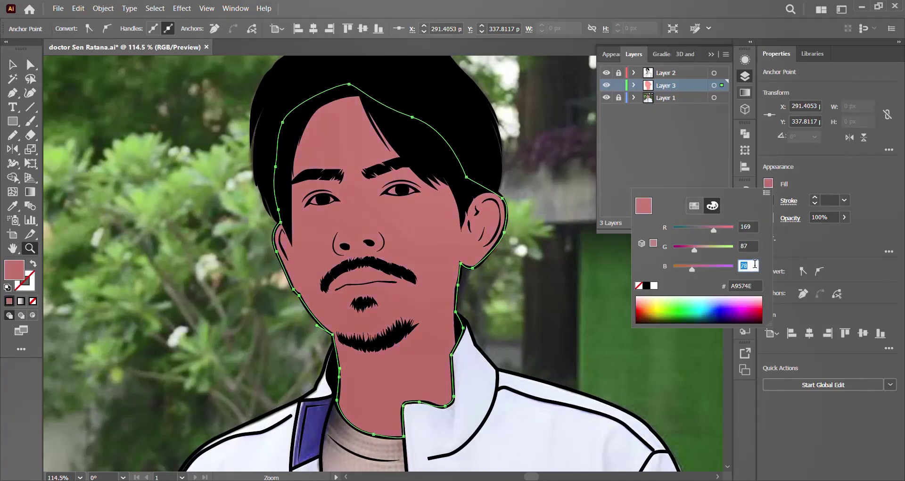
key(Escape)
Zoom in on the eyes and show Layer 3 as outlines over the photo
scroll(342, 253, up, 2)
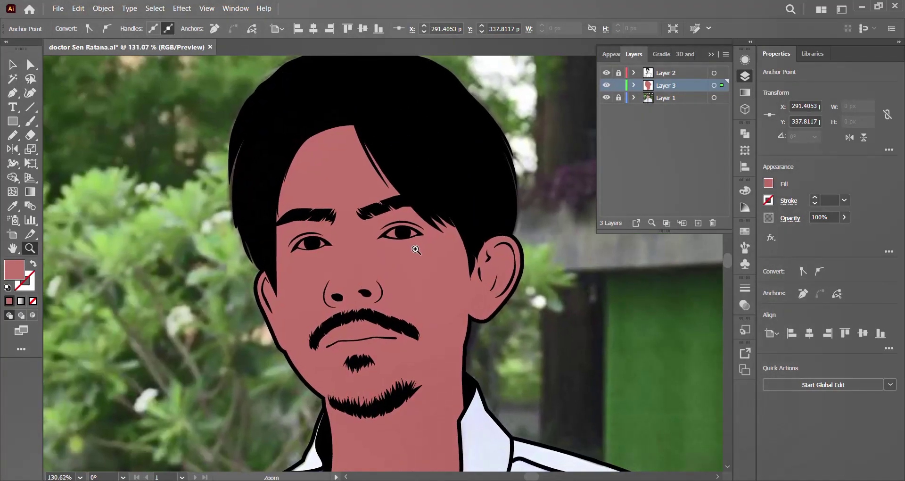
scroll(341, 254, up, 3)
scroll(337, 226, up, 2)
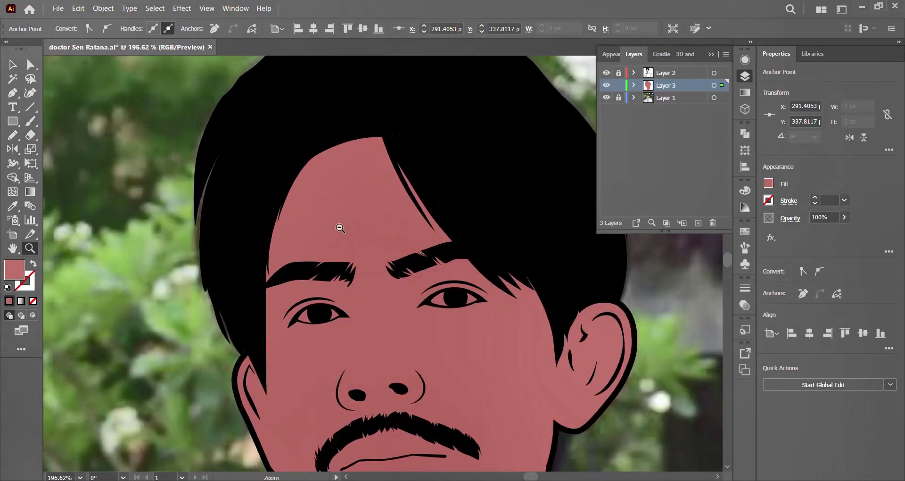
scroll(477, 282, up, 10)
ctrl+click(606, 85)
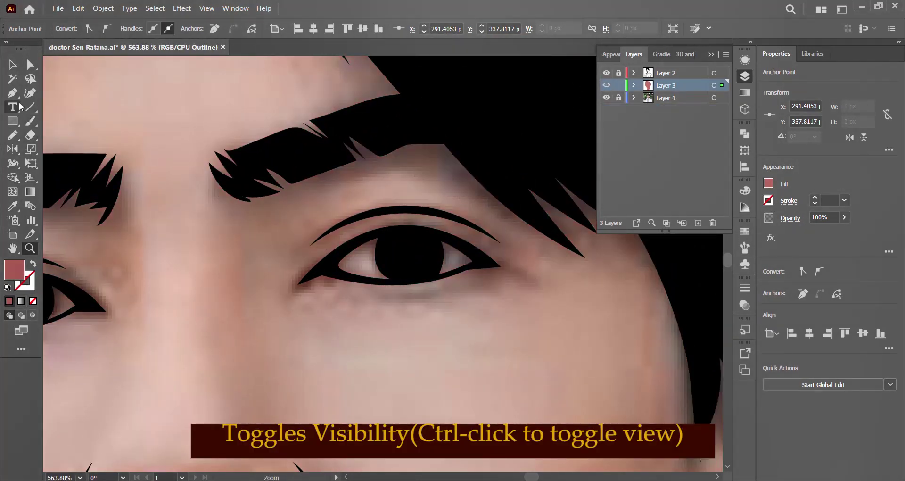
Draw a curved eyelid highlight shape between the right eye and its eyebrow
click(321, 218)
drag(449, 201, 522, 219)
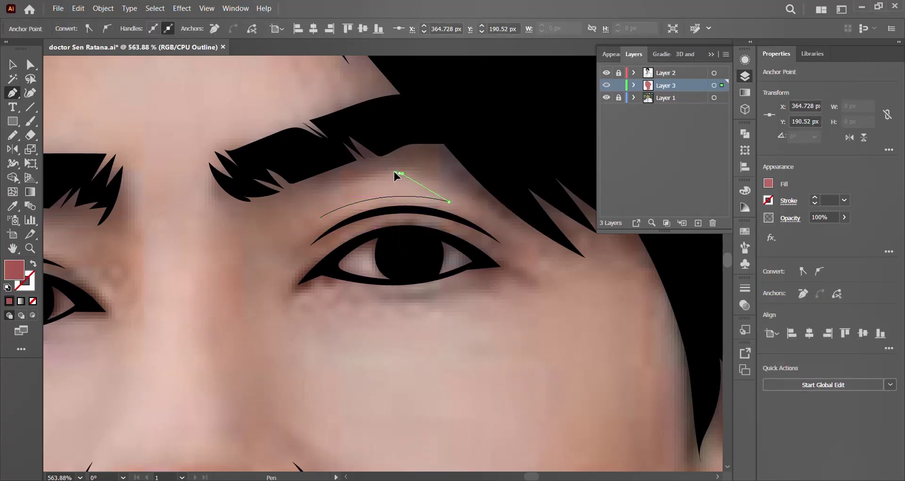
click(400, 173)
drag(320, 218, 316, 257)
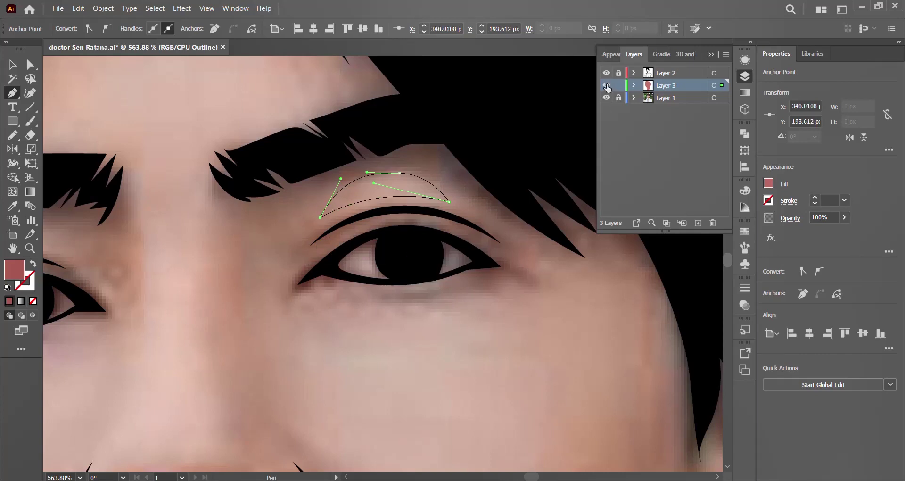
key(ctrl+y)
Give the highlight a light salmon-pink fill of RGB 212/122/123
click(768, 183)
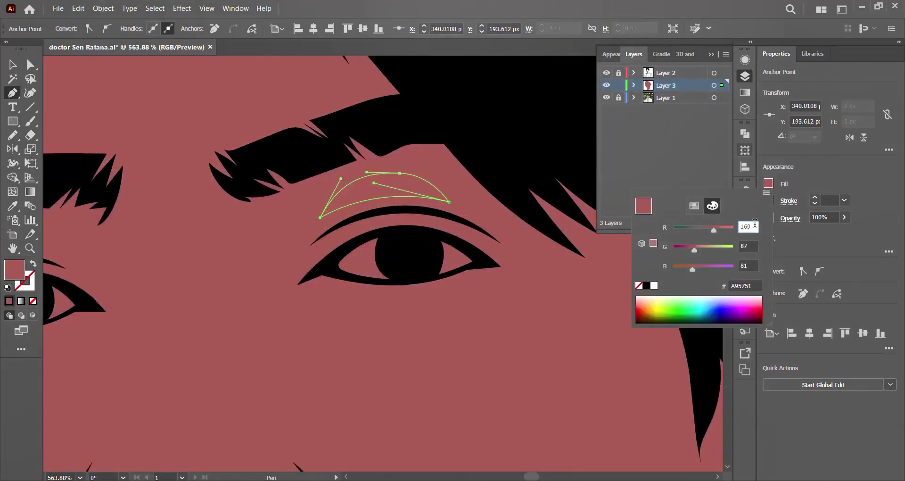
text(212)
key(Return)
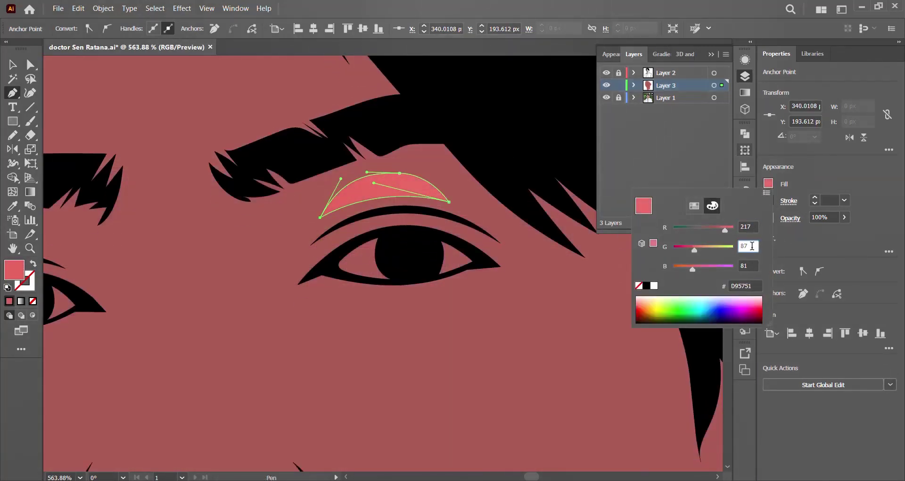
text(122)
key(Return)
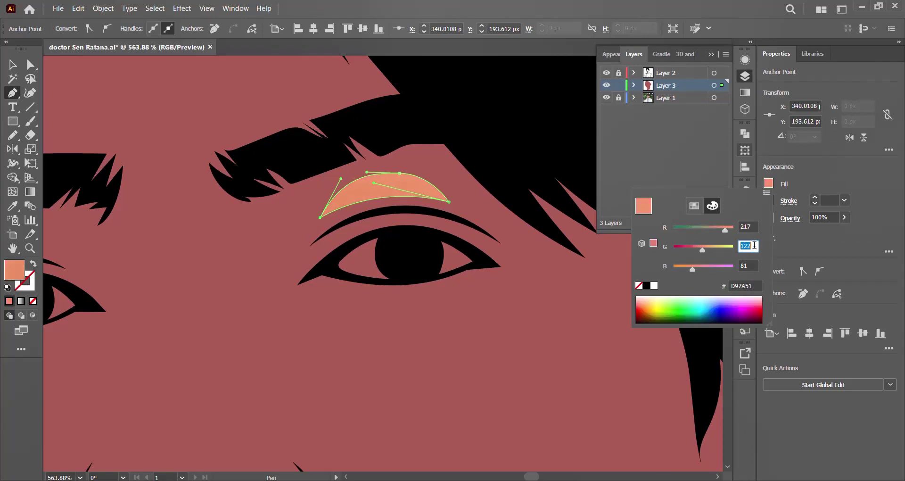
key(Up)
click(752, 265)
key(Escape)
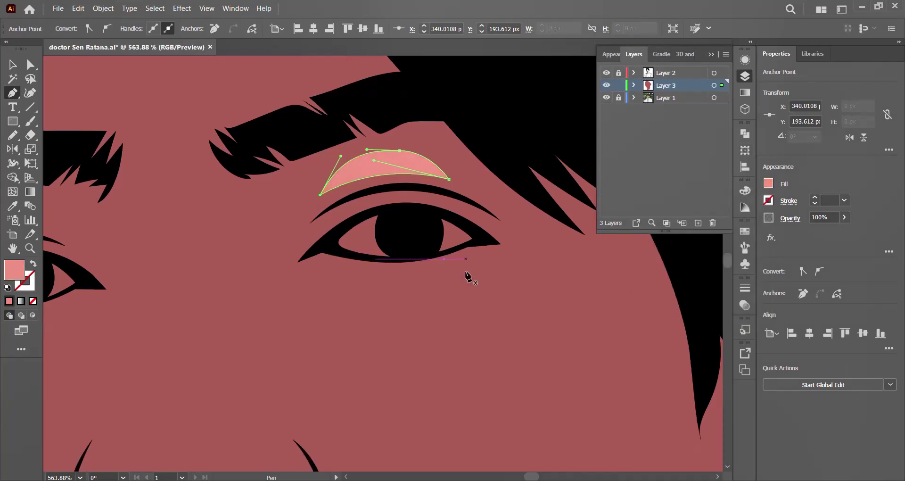
Zoom out to the whole face and set Layer 3 back to outline view
key(z)
mouse_move(424, 231)
mouse_down()
mouse_move(259, 230)
mouse_move(445, 239)
mouse_up()
ctrl+click(606, 85)
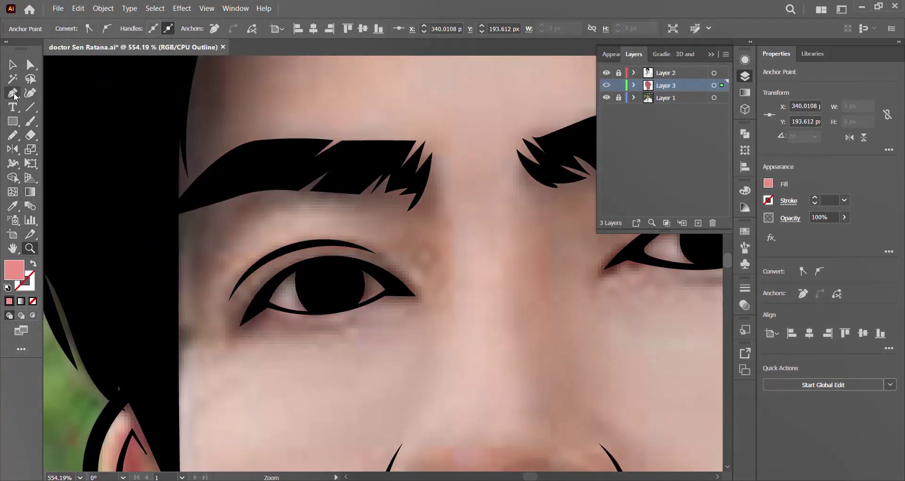
Draw the matching curved eyelid highlight above the other eye
click(229, 272)
drag(380, 243, 347, 218)
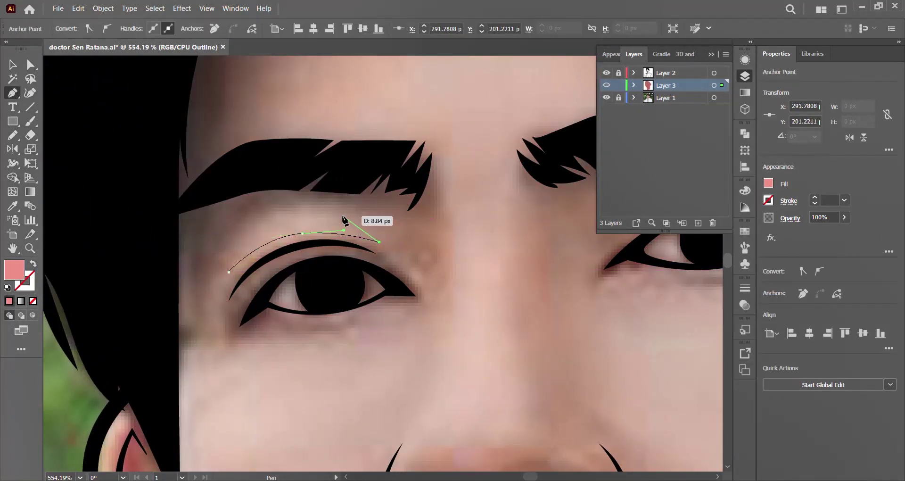
drag(236, 240, 259, 208)
drag(229, 272, 261, 237)
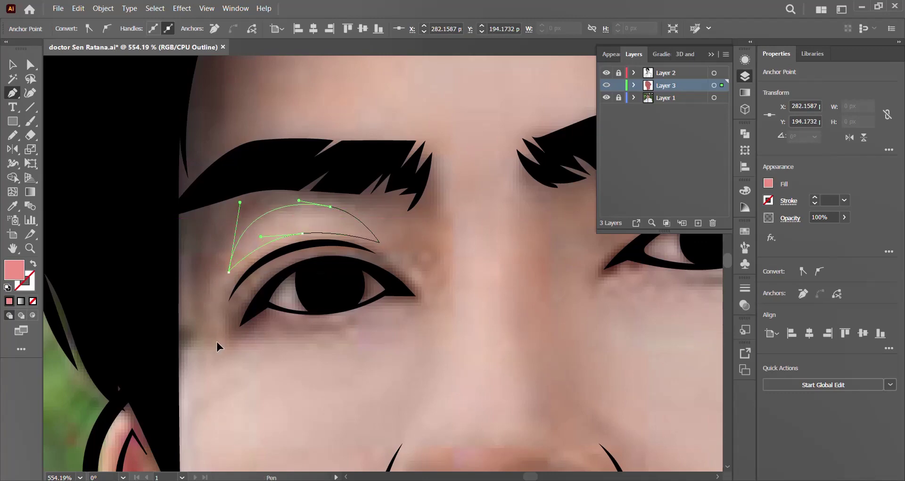
ctrl+click(606, 84)
Zoom in and trace a curved eye-white shape inside the eye
key(z)
scroll(325, 212, up, 1)
scroll(325, 213, down, 5)
scroll(319, 271, up, 1)
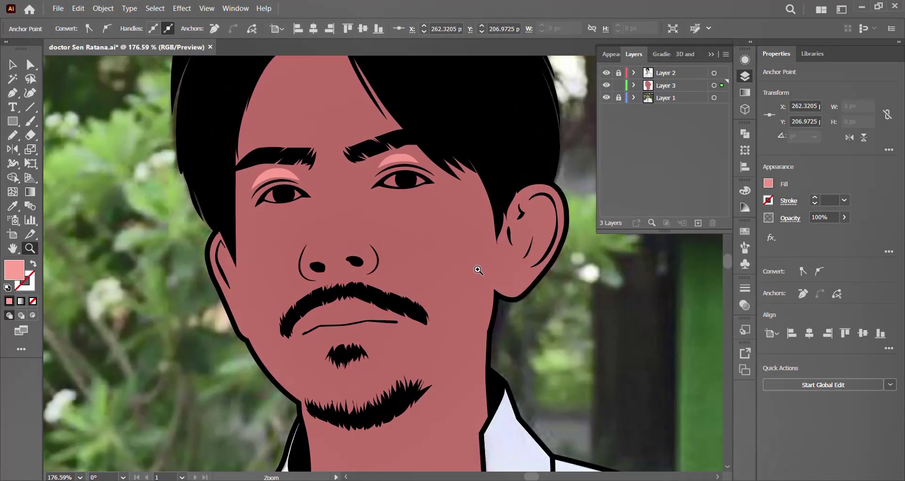
scroll(286, 243, up, 5)
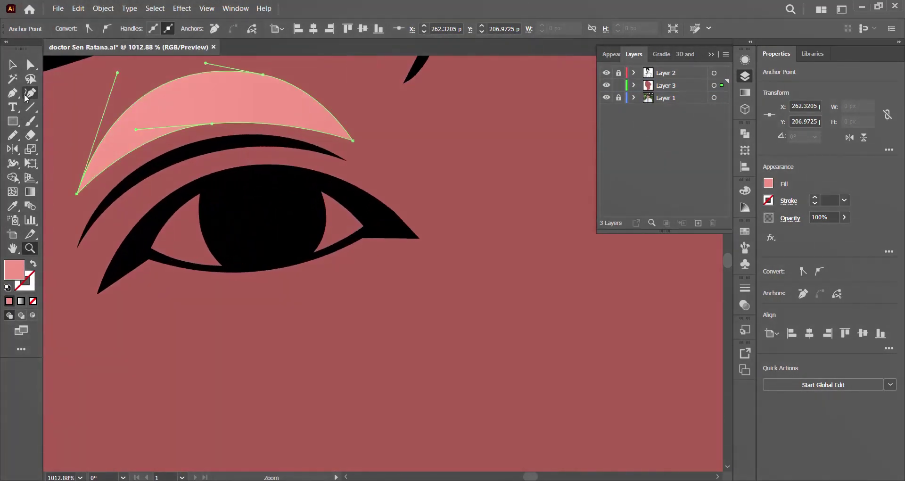
click(137, 244)
drag(230, 178, 291, 173)
click(363, 233)
drag(257, 268, 314, 262)
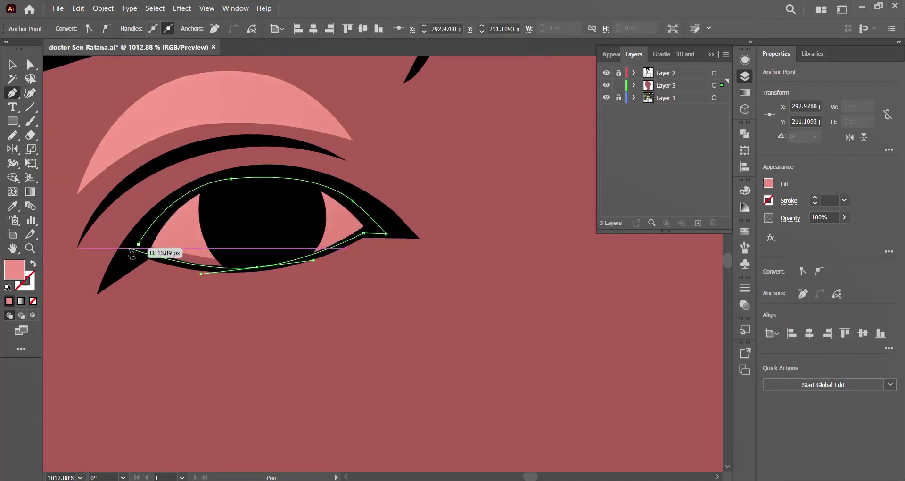
click(137, 244)
scroll(281, 303, up, 1)
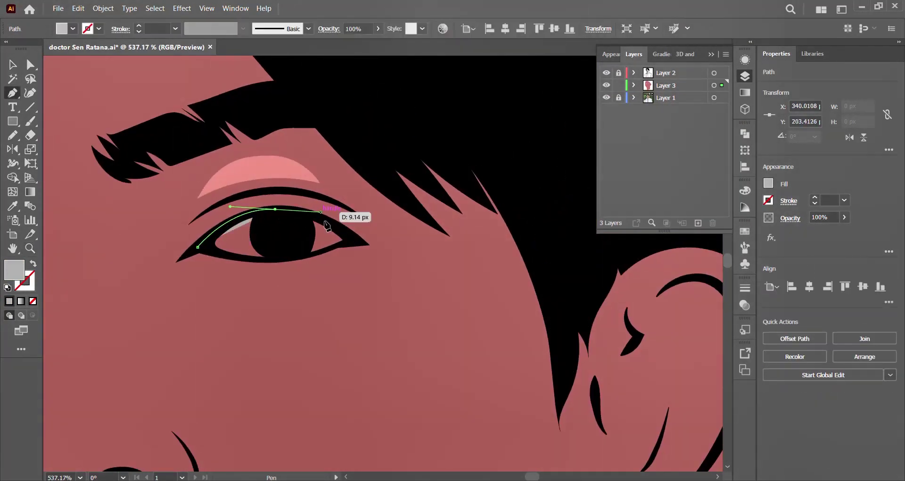
click(283, 259)
Zoom back over the eyes and show Layer 3 as outlines over the photo
scroll(354, 202, down, 2)
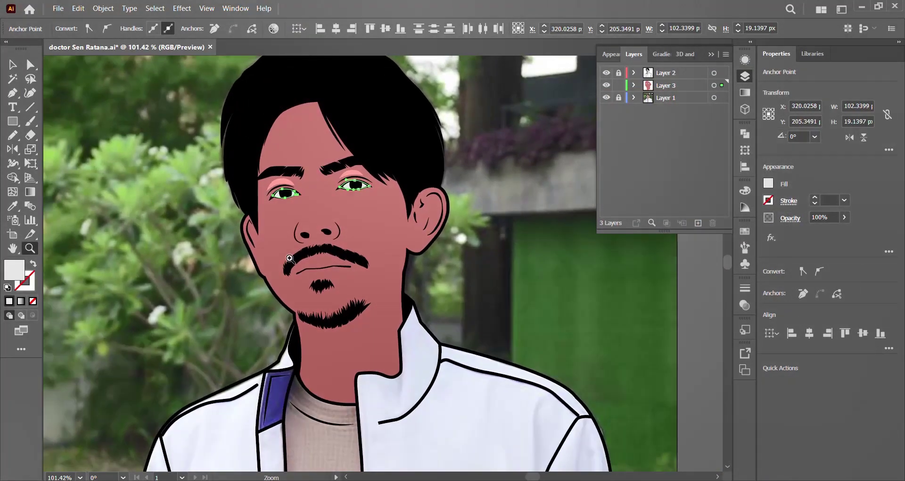
scroll(290, 258, up, 2)
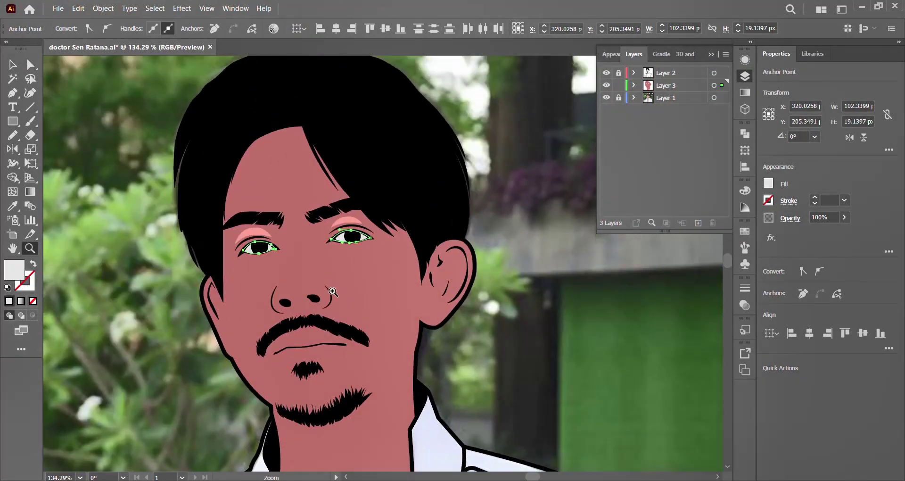
scroll(337, 270, up, 3)
scroll(336, 287, up, 2)
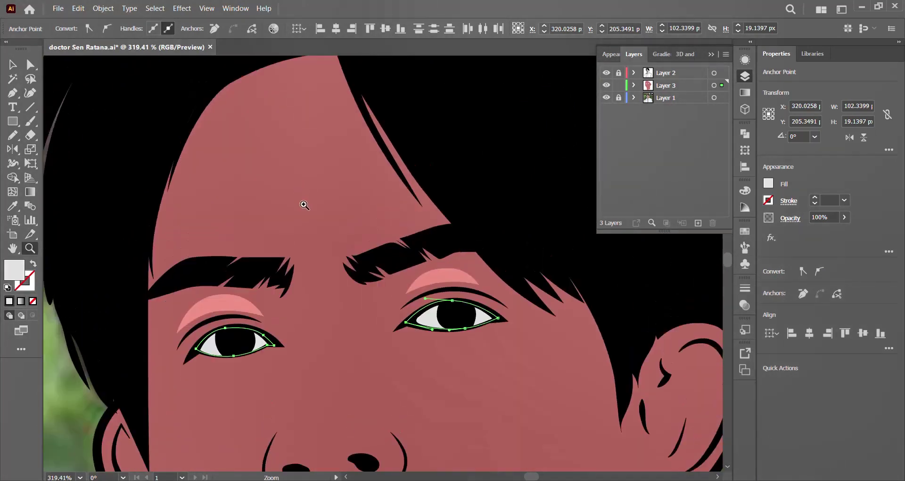
scroll(303, 201, up, 2)
ctrl+click(606, 84)
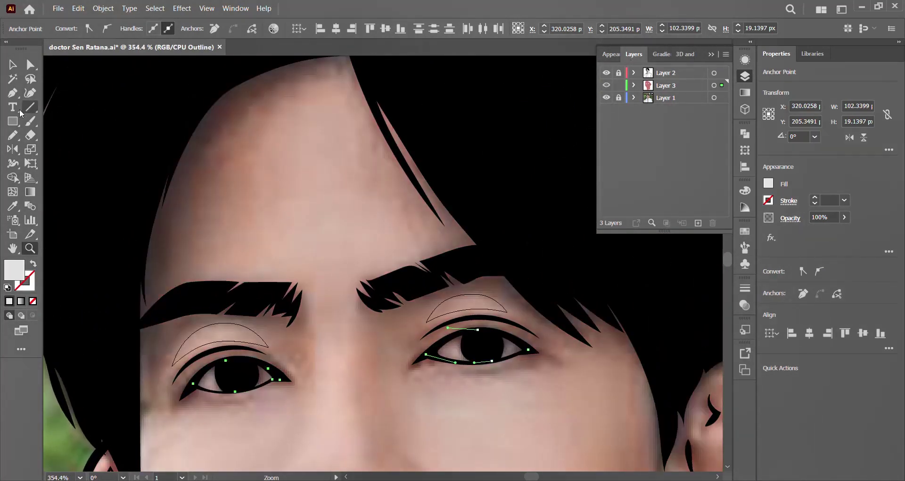
Trace the nose highlight path from the top of the forehead down past the brow to the nostril
click(253, 114)
drag(207, 203, 199, 254)
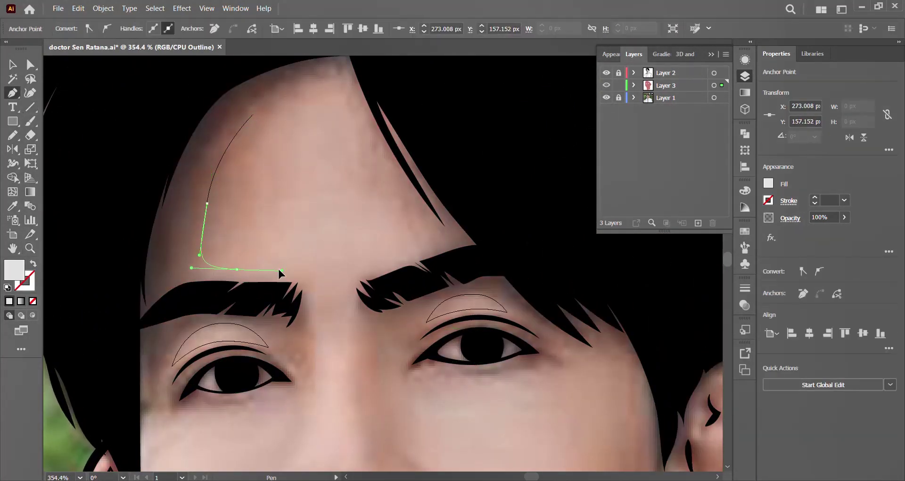
mouse_move(307, 294)
mouse_down()
mouse_move(310, 314)
mouse_move(307, 306)
mouse_move(283, 341)
mouse_move(330, 318)
mouse_up()
scroll(312, 326, down, 3)
scroll(307, 307, down, 3)
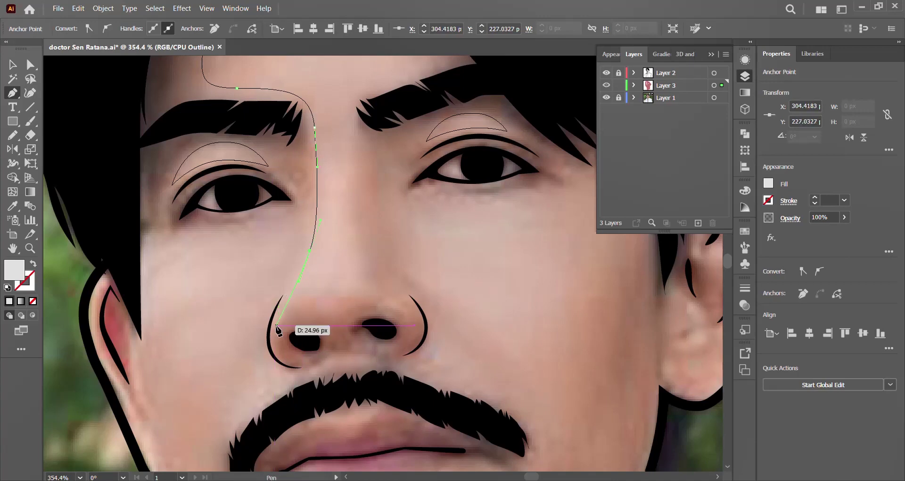
click(270, 348)
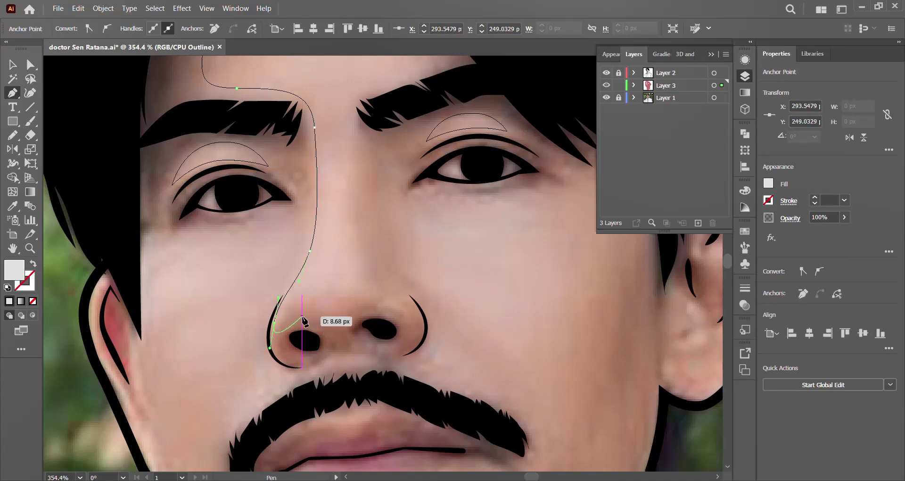
Pan up to the brow and select the nose path's anchors at the inner brow corner
key(Escape)
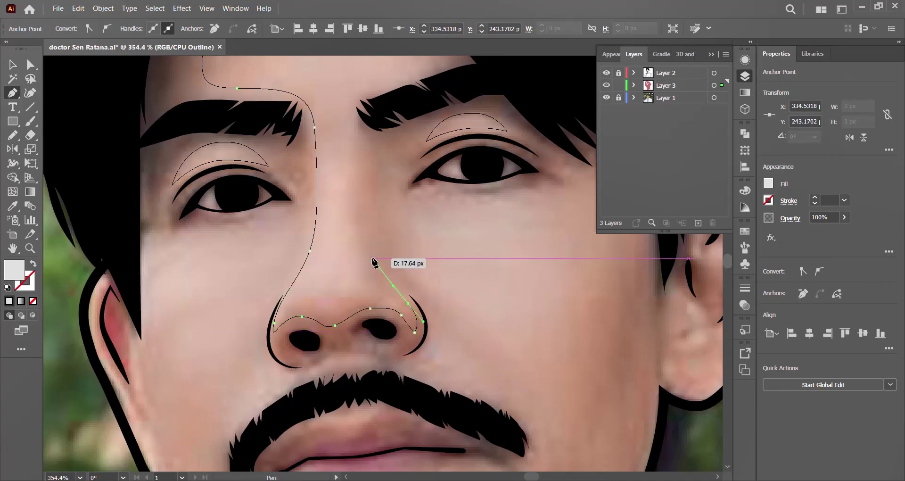
drag(370, 253, 366, 238)
scroll(366, 238, up, 2)
drag(353, 155, 342, 98)
scroll(377, 141, up, 6)
drag(253, 126, 188, 192)
scroll(189, 193, down, 3)
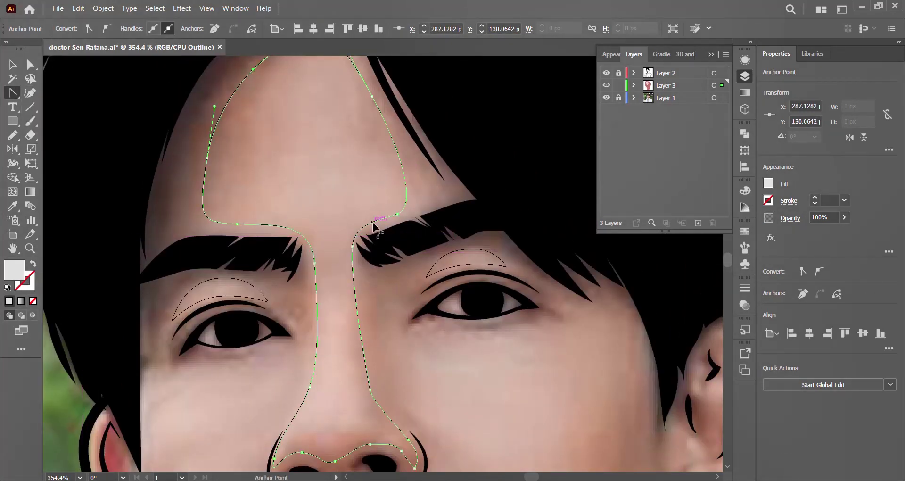
ctrl+click(376, 226)
ctrl+click(219, 223)
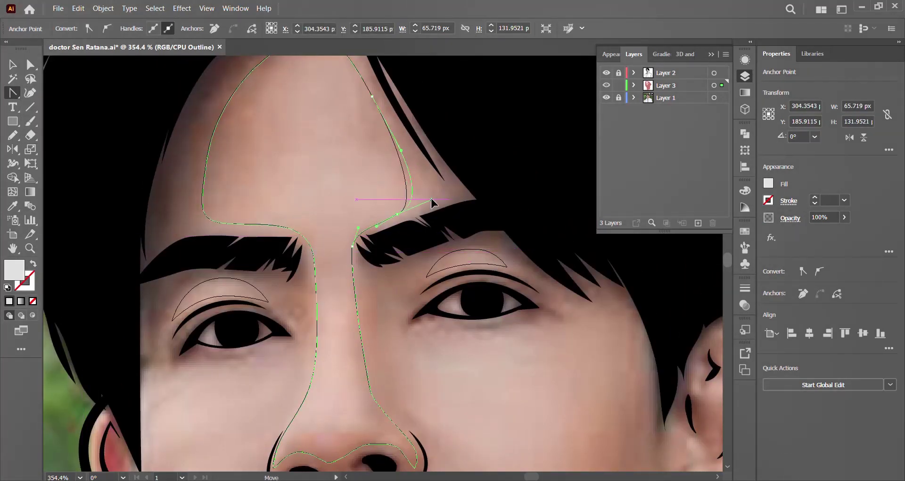
Reshape the nose highlight's curves with the Curvature tool and preview in full colour
scroll(219, 155, up, 2)
scroll(218, 152, down, 5)
scroll(283, 212, down, 3)
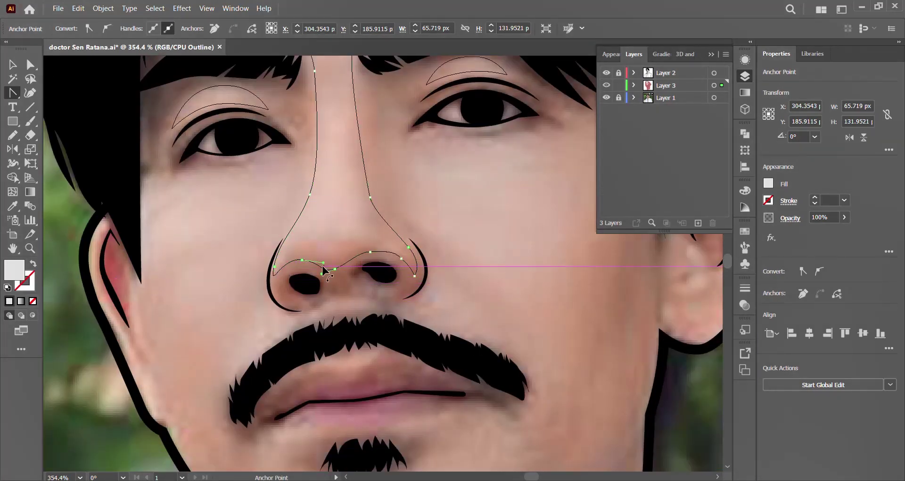
key(shift+grave)
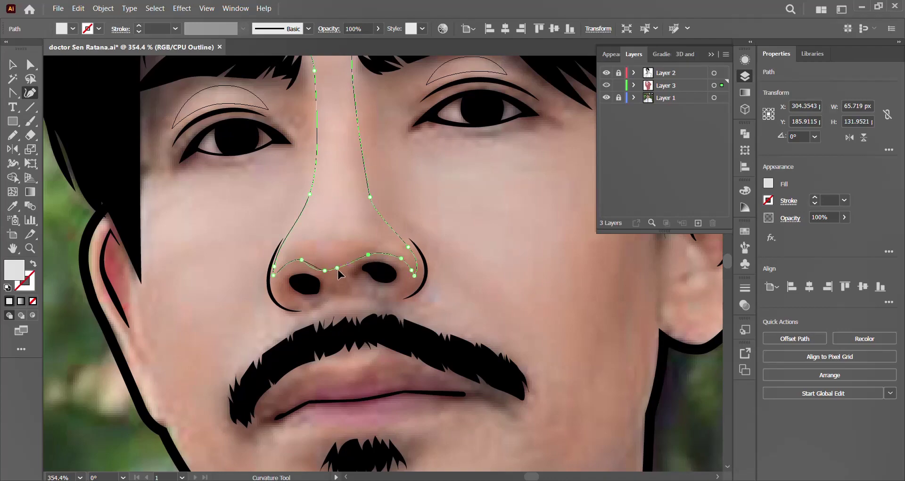
key(ctrl+y)
Smooth the nose highlight's inner-brow edge in outline view, then preview and zoom out to the whole figure
key(z)
alt+click(187, 199)
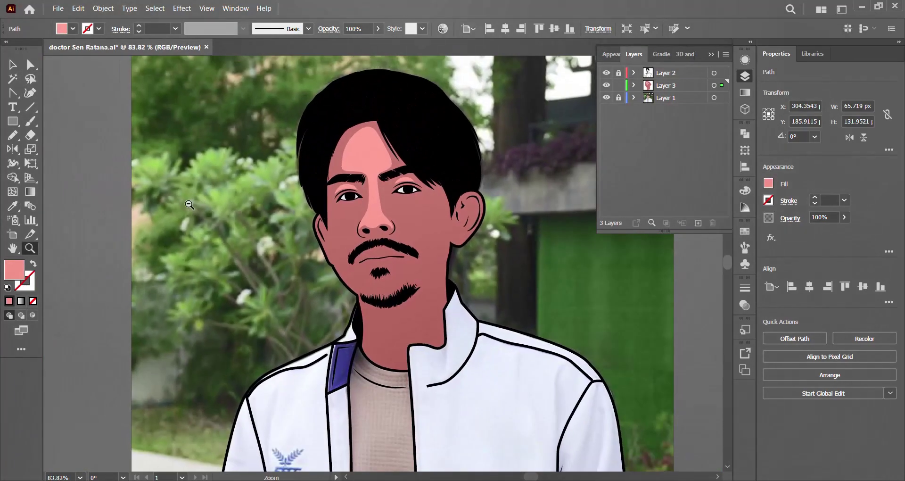
drag(377, 165, 409, 113)
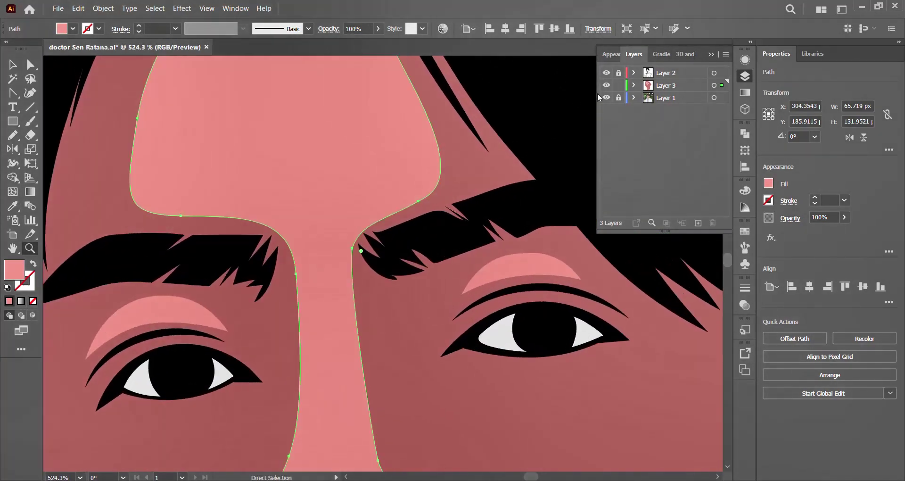
key(ctrl+y)
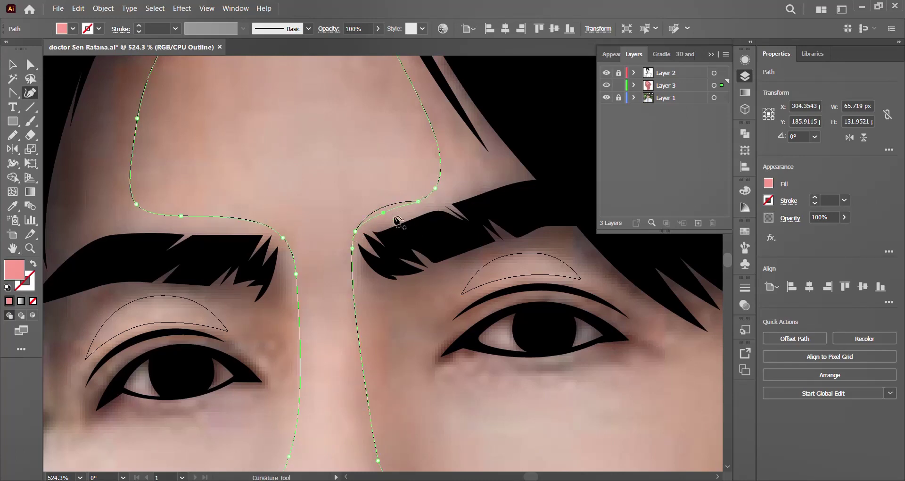
key(ctrl+y)
key(z)
drag(310, 247, 118, 206)
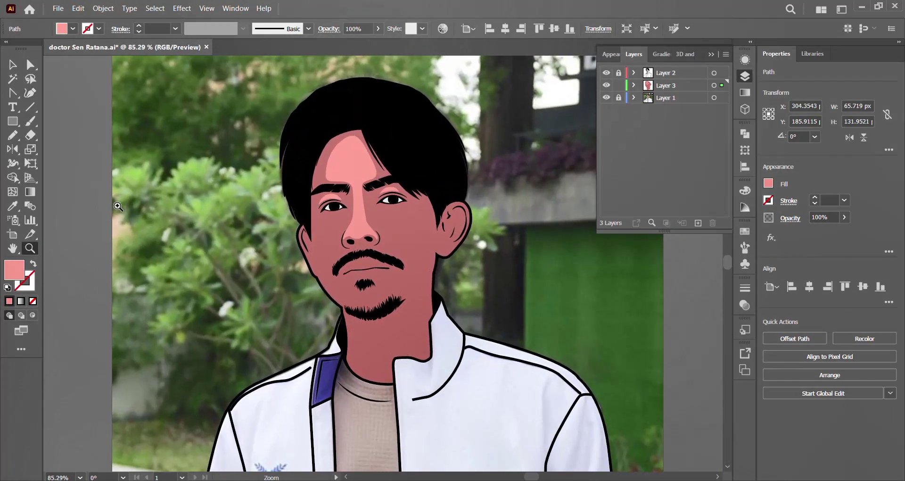
drag(353, 283, 494, 275)
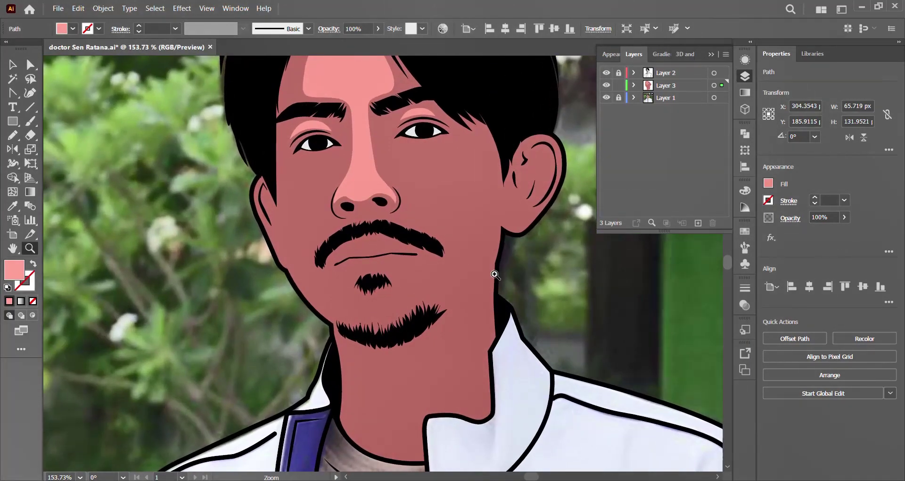
drag(435, 290, 401, 229)
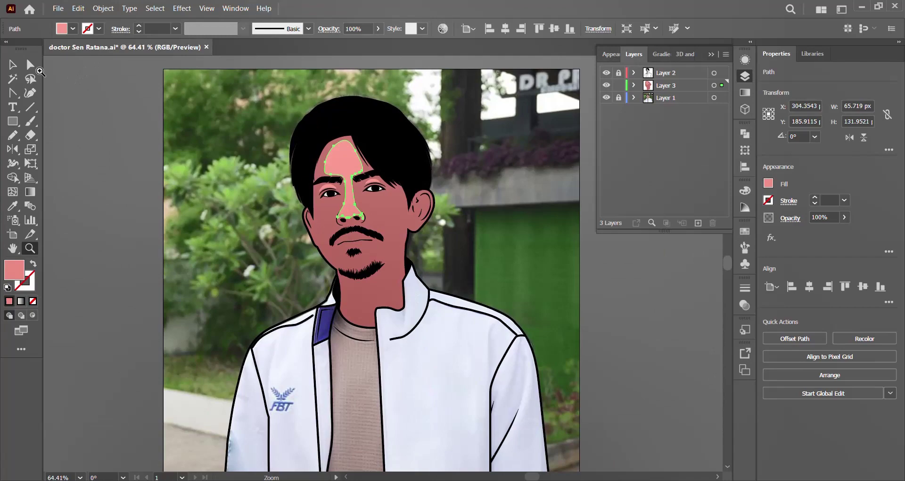
In Outline view, trace the left cheek highlight from under the left eye down the cheek
mouse_move(400, 229)
mouse_down()
mouse_move(403, 242)
mouse_move(384, 216)
mouse_up()
key(ctrl+y)
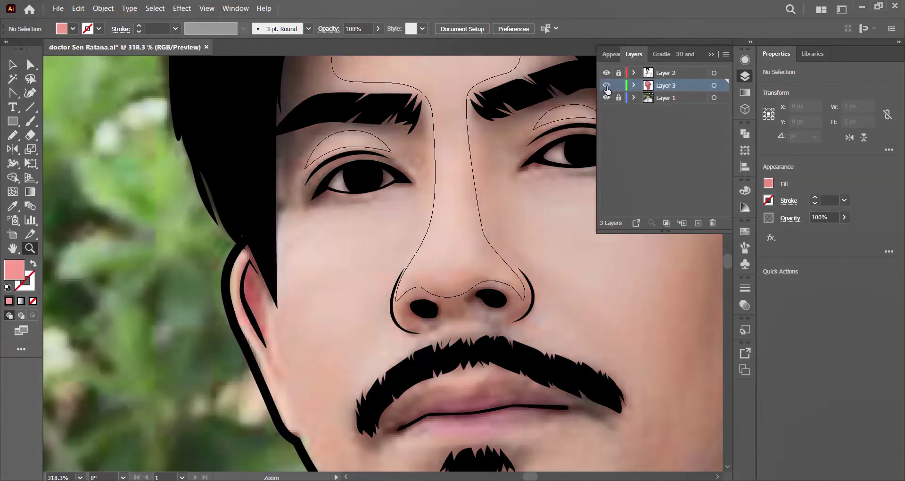
click(13, 93)
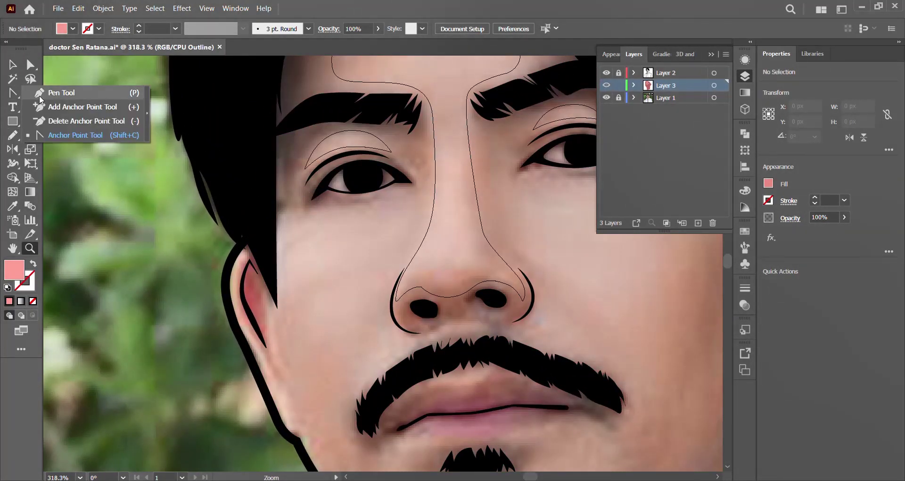
click(66, 93)
click(422, 196)
click(350, 210)
click(314, 212)
click(286, 232)
click(282, 280)
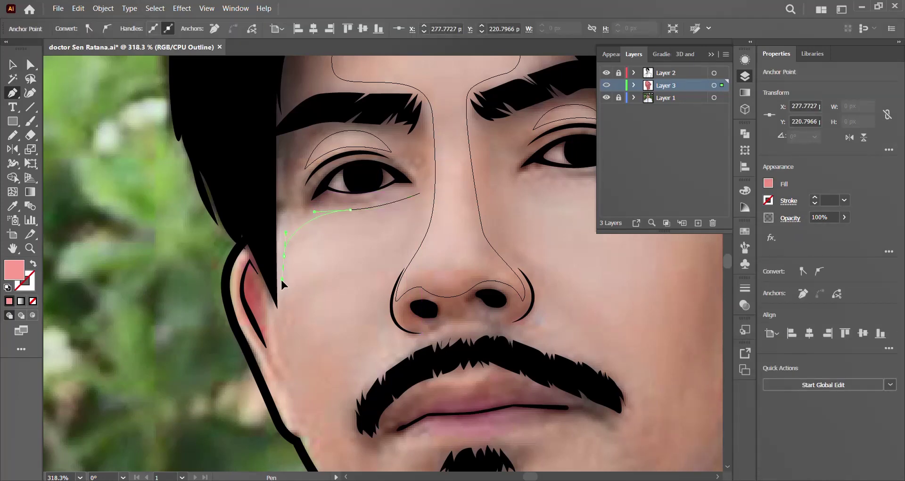
Extend the left cheek outline toward the moustache and up the nose side, closing the shape
scroll(297, 306, down, 3)
click(317, 296)
mouse_move(363, 329)
mouse_down()
mouse_move(389, 302)
mouse_move(370, 327)
mouse_up()
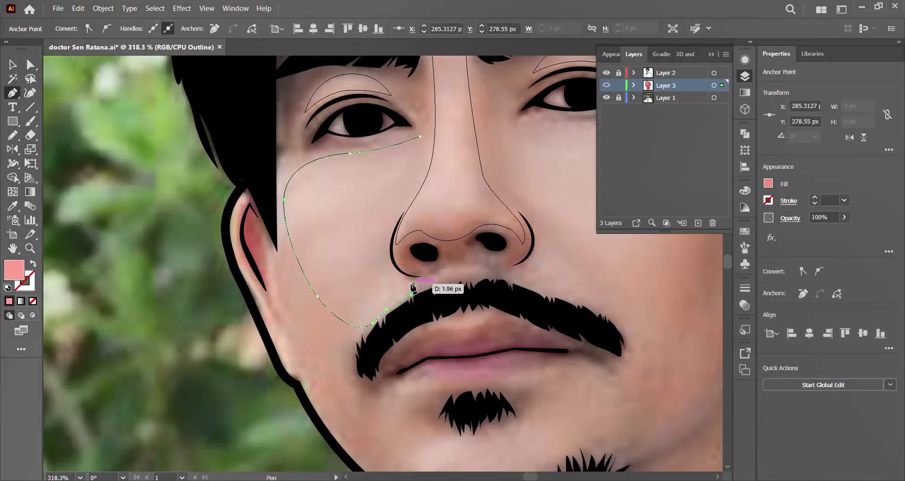
scroll(383, 244, up, 1)
mouse_move(409, 294)
mouse_down()
mouse_move(383, 244)
mouse_move(409, 215)
mouse_up()
click(420, 147)
Round the left cheek highlight's top edge with the Curvature tool and check it in colour
scroll(386, 253, down, 1)
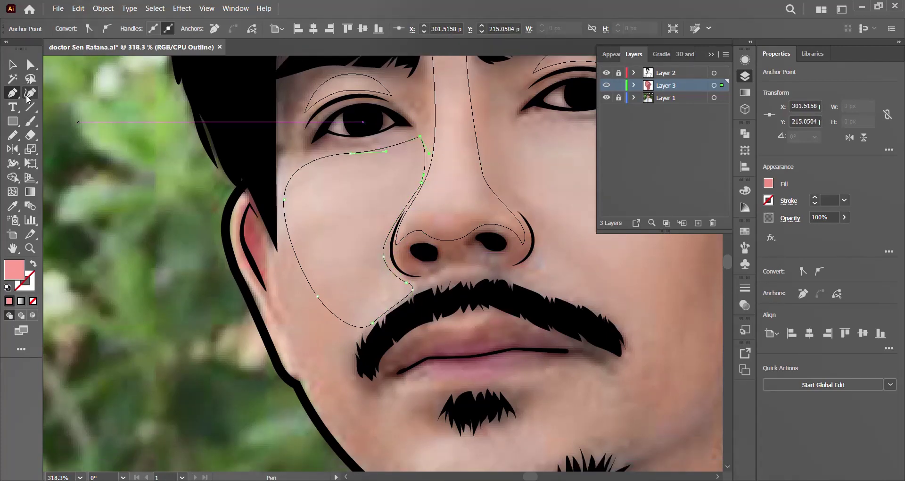
key(shift+grave)
scroll(368, 178, down, 3)
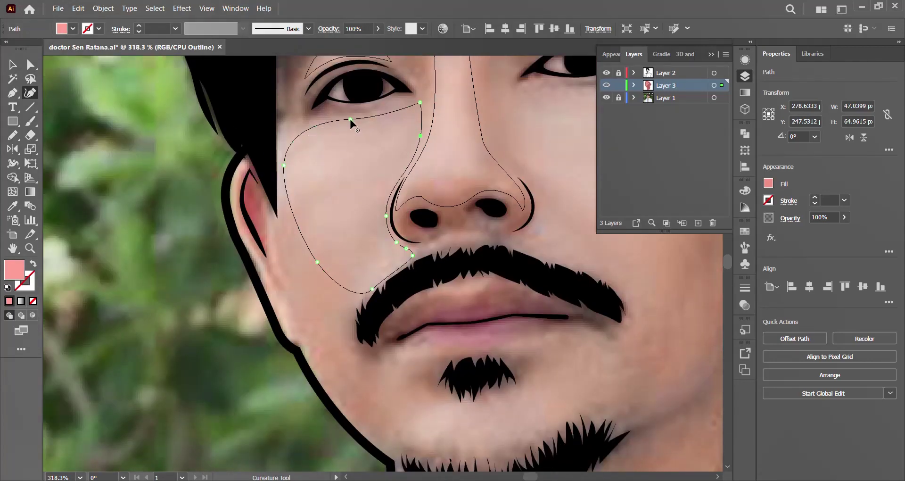
click(296, 129)
click(394, 109)
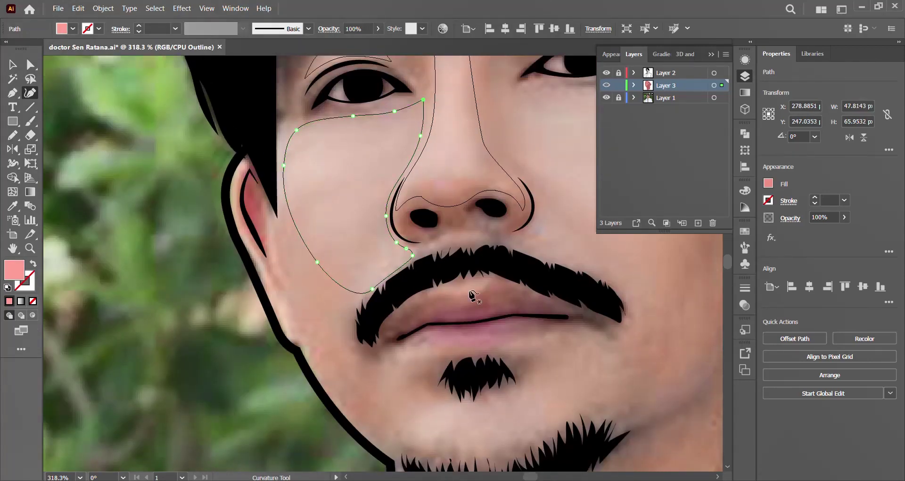
ctrl+click(606, 86)
key(ctrl+minus)
key(ctrl+minus)
key(z)
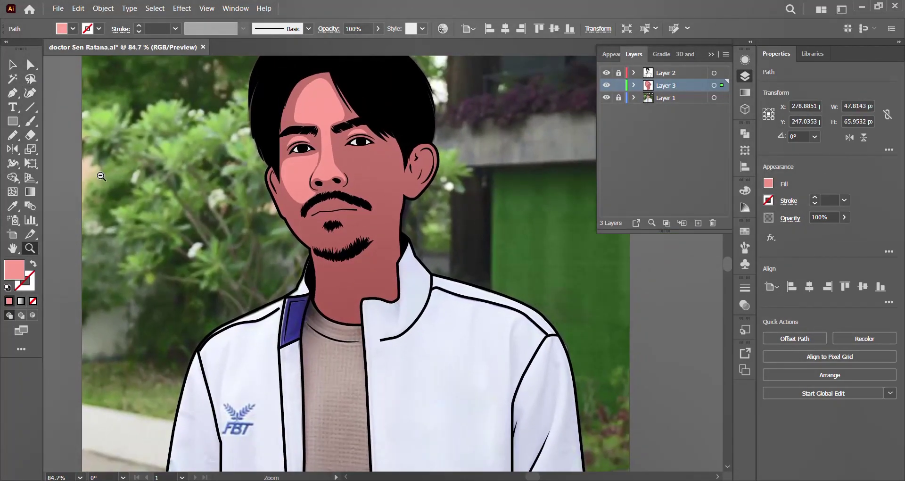
click(434, 253)
mouse_move(434, 253)
mouse_down()
mouse_move(388, 285)
mouse_move(359, 283)
mouse_up()
ctrl+click(606, 86)
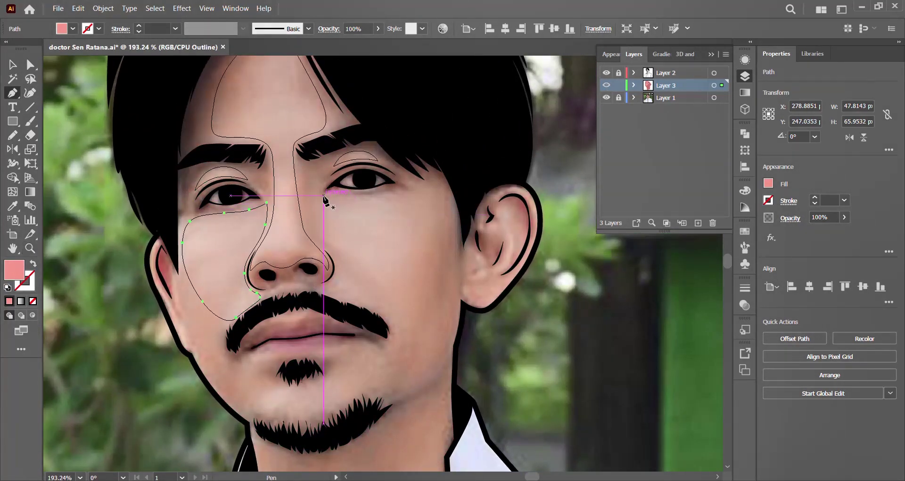
Draw the right cheek highlight from below the eye down along the moustache
drag(321, 196, 369, 200)
drag(417, 219, 421, 240)
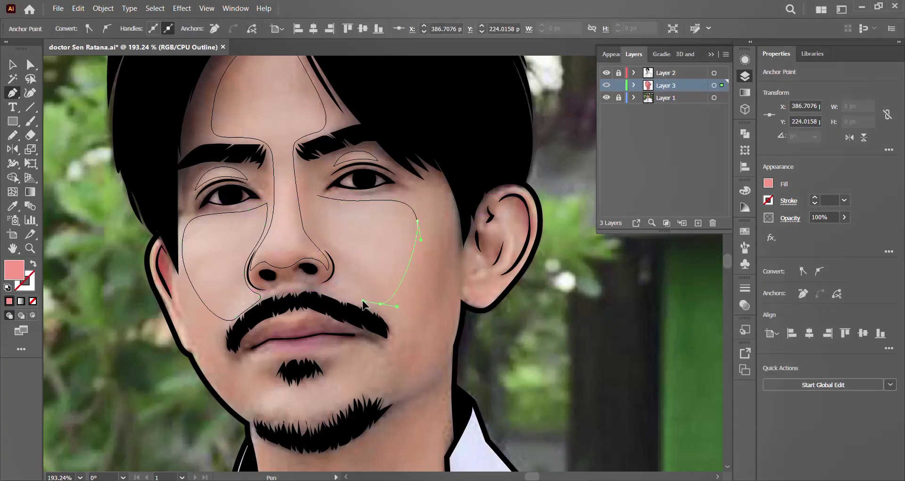
drag(363, 304, 386, 300)
key(ctrl+minus)
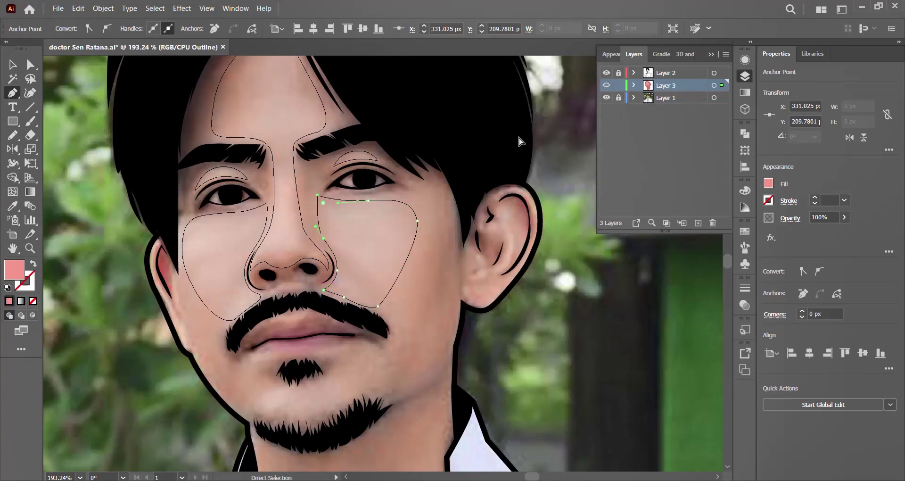
key(ctrl+minus)
key(ctrl+y)
key(ctrl+plus)
key(ctrl+plus)
key(ctrl+plus)
key(ctrl+plus)
key(ctrl+y)
Reshape the right cheek highlight's lower edge along the moustache with the Curvature tool, then preview
click(30, 93)
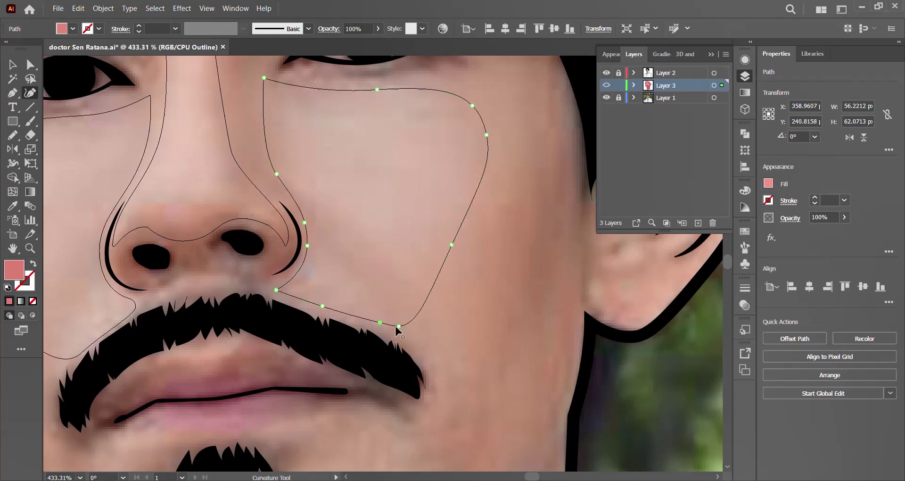
drag(399, 327, 394, 334)
drag(276, 289, 282, 287)
drag(324, 309, 327, 307)
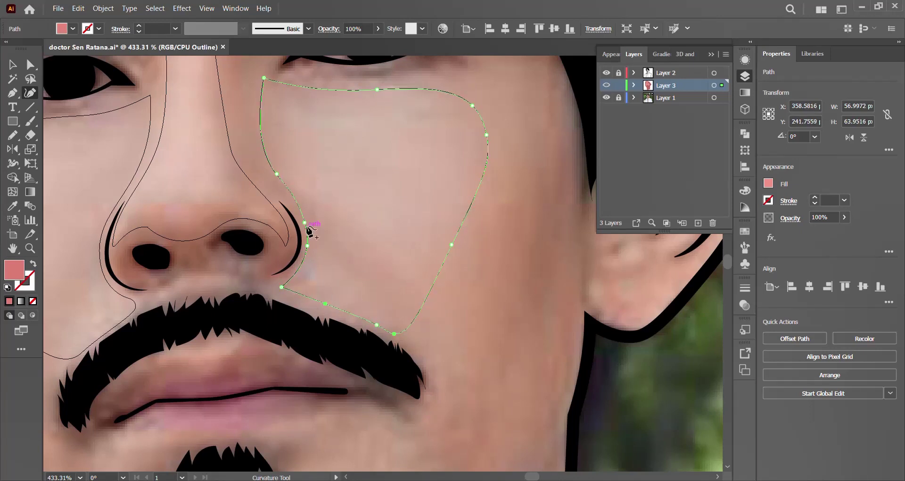
scroll(319, 264, up, 2)
drag(264, 122, 257, 122)
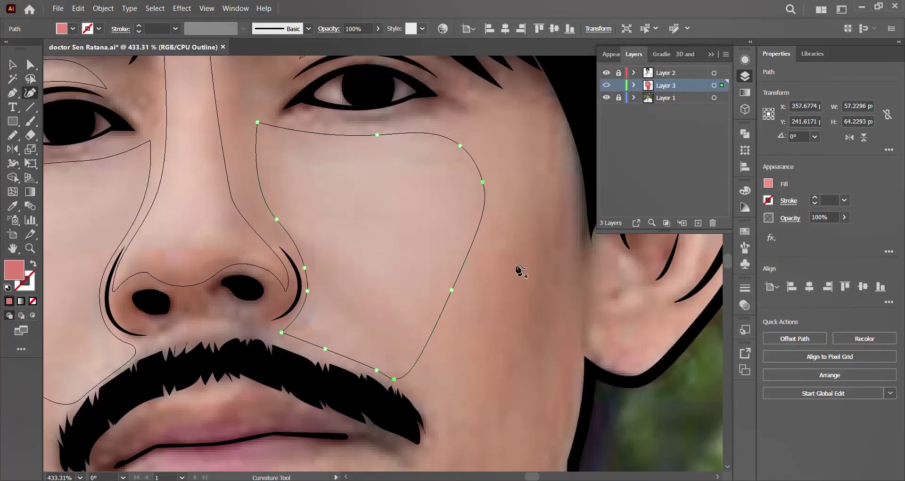
key(ctrl+y)
scroll(471, 259, down, 6)
scroll(426, 250, up, 2)
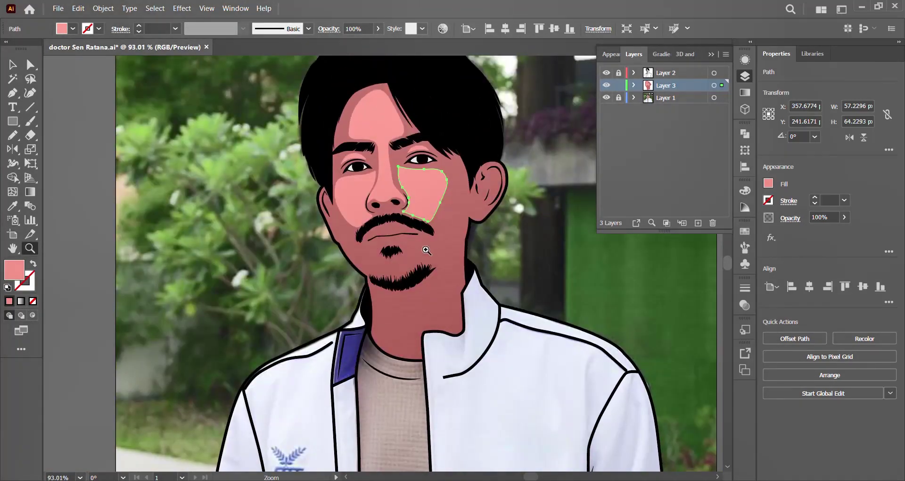
scroll(426, 249, up, 1)
scroll(440, 252, up, 3)
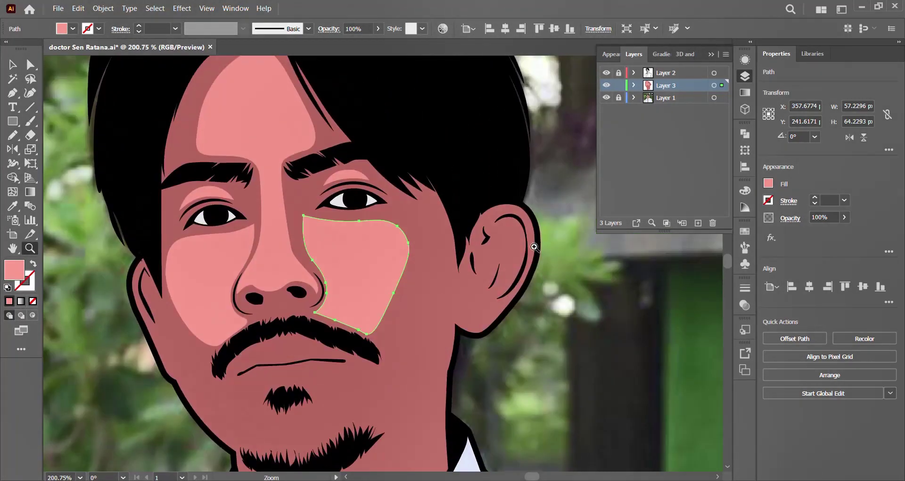
Begin a Pen shading shape inside the right ear, tracing up the inner ear
scroll(534, 246, up, 3)
key(ctrl+y)
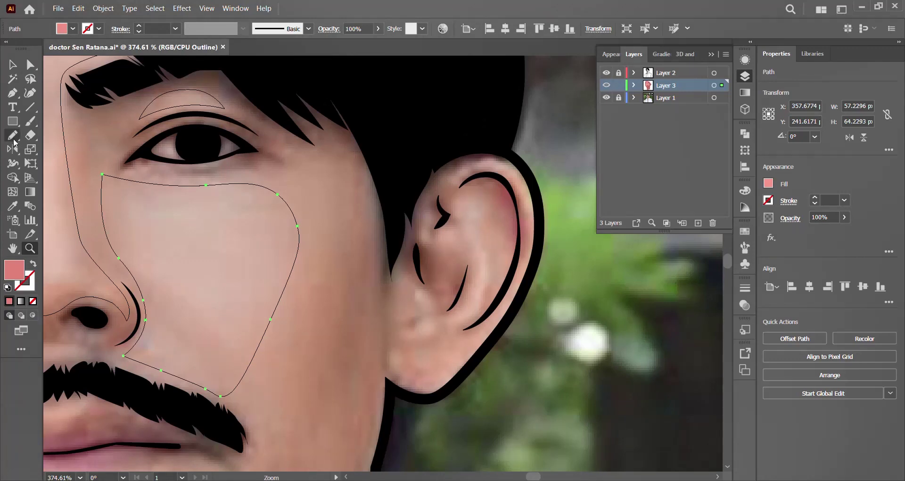
key(p)
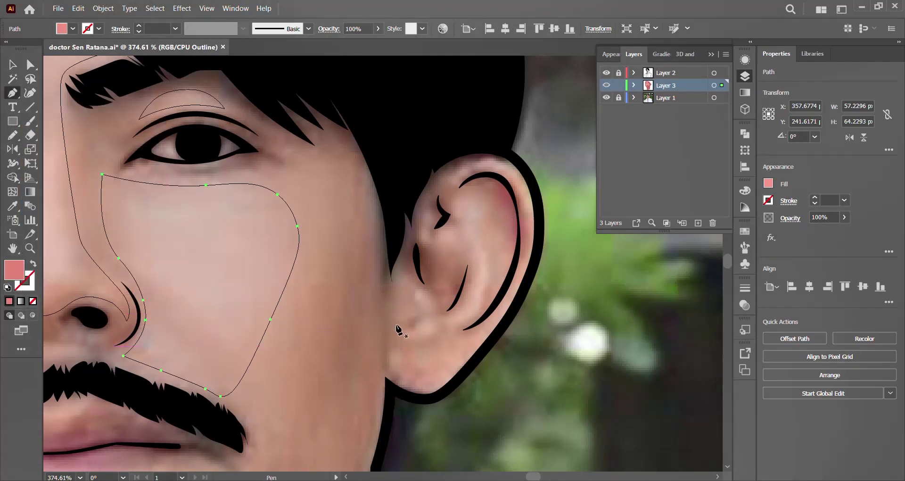
click(397, 324)
click(400, 264)
click(408, 284)
click(417, 291)
click(431, 297)
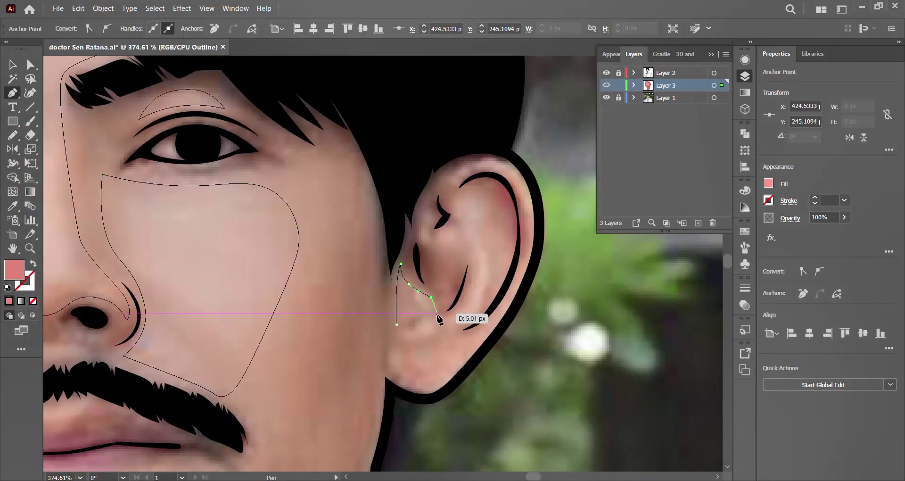
click(420, 216)
click(421, 193)
Finish the right ear shading around the rim to the earlobe and check it in Preview
drag(438, 201, 437, 239)
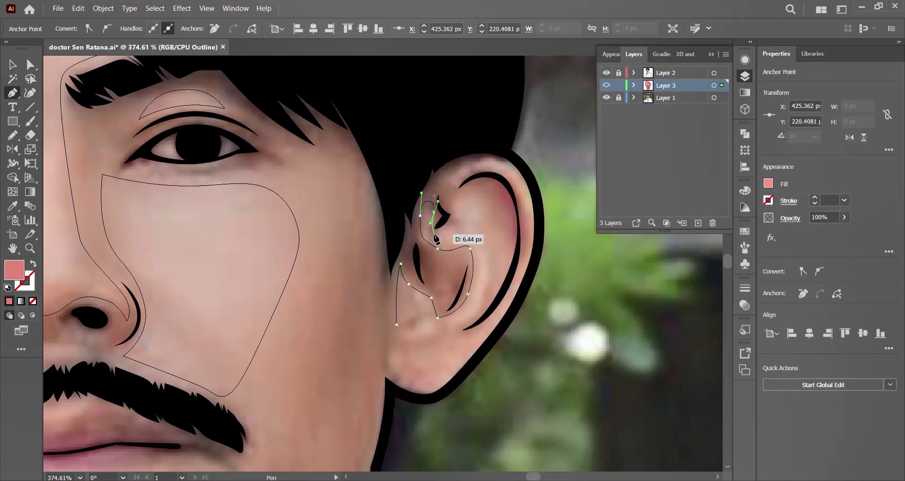
click(502, 224)
click(487, 300)
click(478, 312)
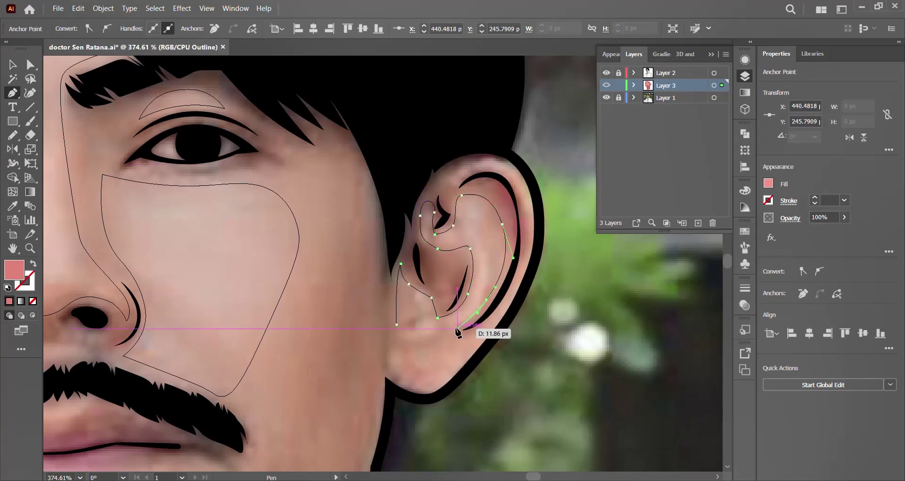
click(451, 332)
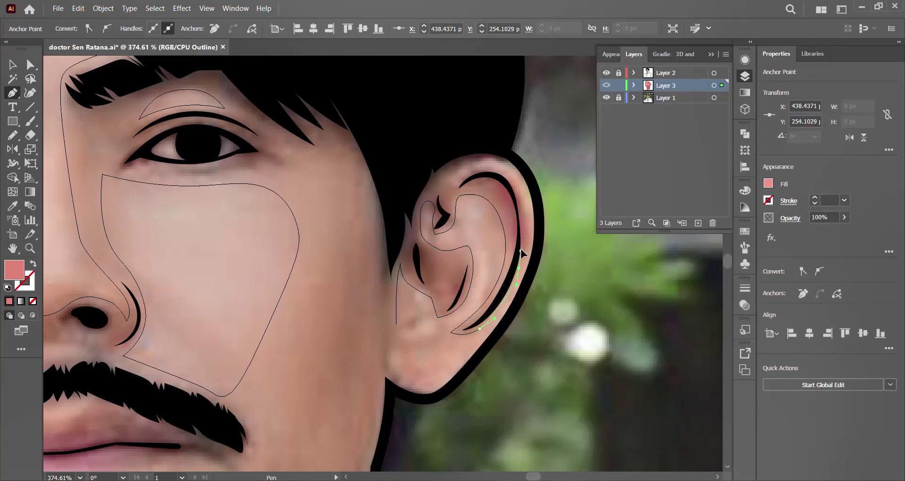
mouse_move(522, 249)
mouse_down()
mouse_move(518, 194)
mouse_move(448, 182)
mouse_up()
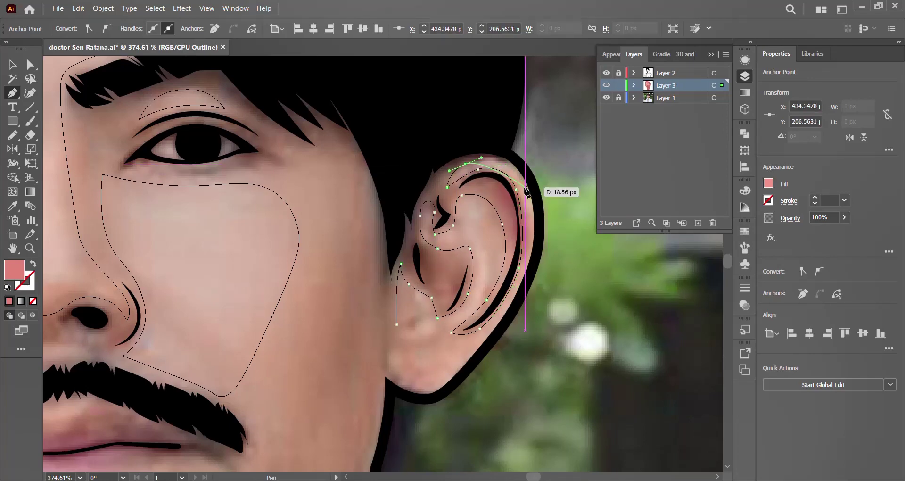
scroll(521, 217, down, 2)
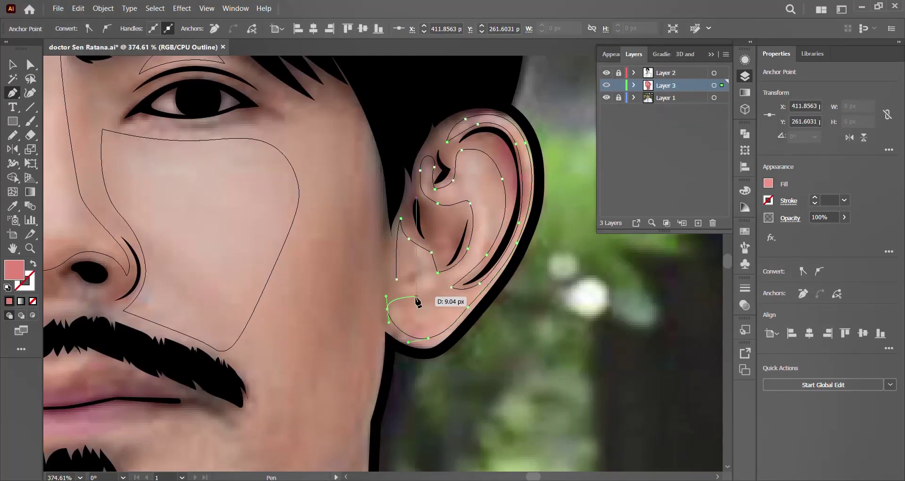
click(392, 312)
key(ctrl+y)
key(ctrl+0)
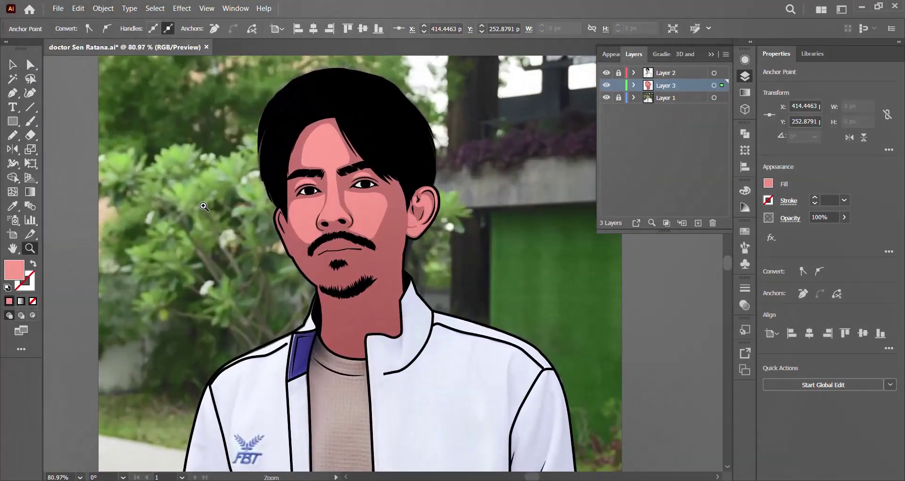
key(v)
key(ctrl+shift+a)
scroll(424, 207, up, 10)
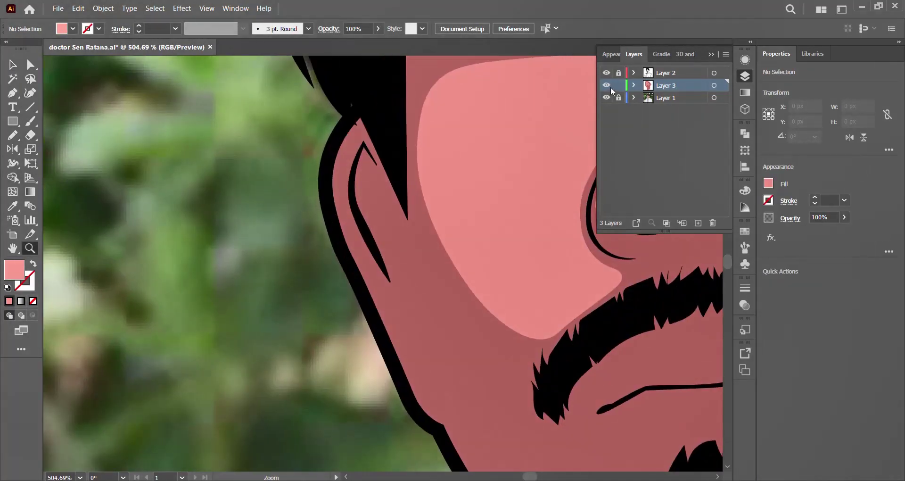
Trace a shading shape along the inner edge of the left ear up to its tip
key(ctrl+y)
key(p)
scroll(431, 337, down, 1)
click(423, 290)
click(406, 248)
drag(394, 187, 396, 255)
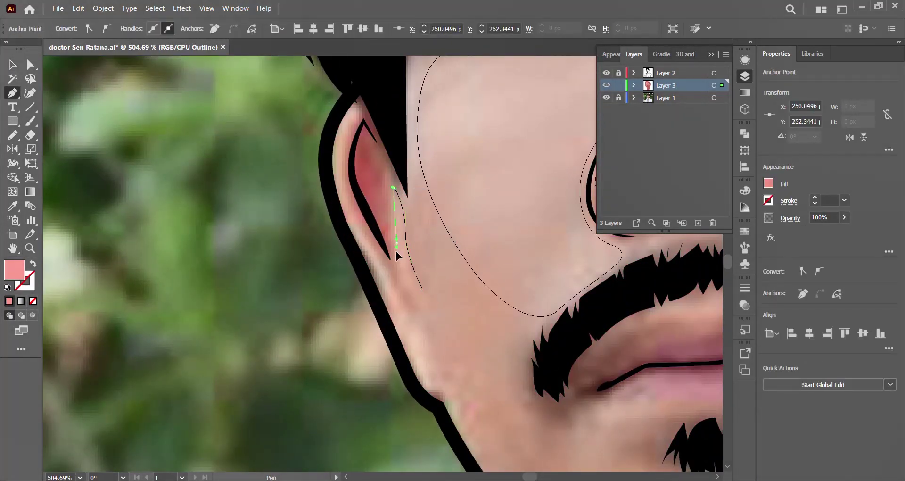
drag(411, 295, 413, 306)
drag(367, 236, 340, 177)
click(357, 107)
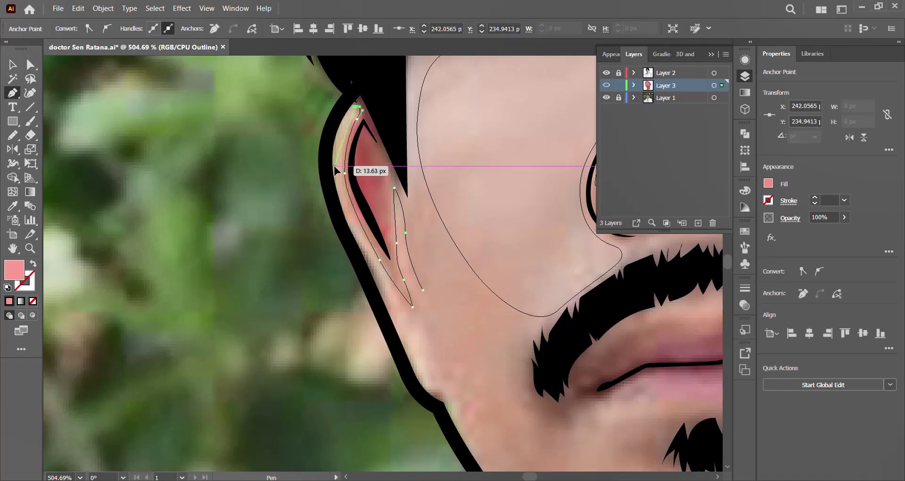
Adjust the left ear shape and check both ears' shading in Preview
scroll(433, 393, down, 3)
drag(449, 314, 449, 297)
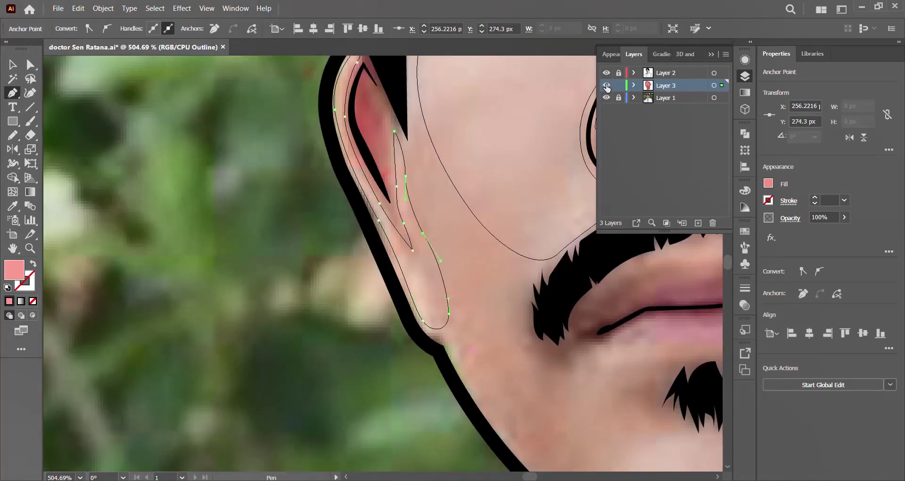
key(ctrl+y)
key(z)
drag(405, 199, 611, 121)
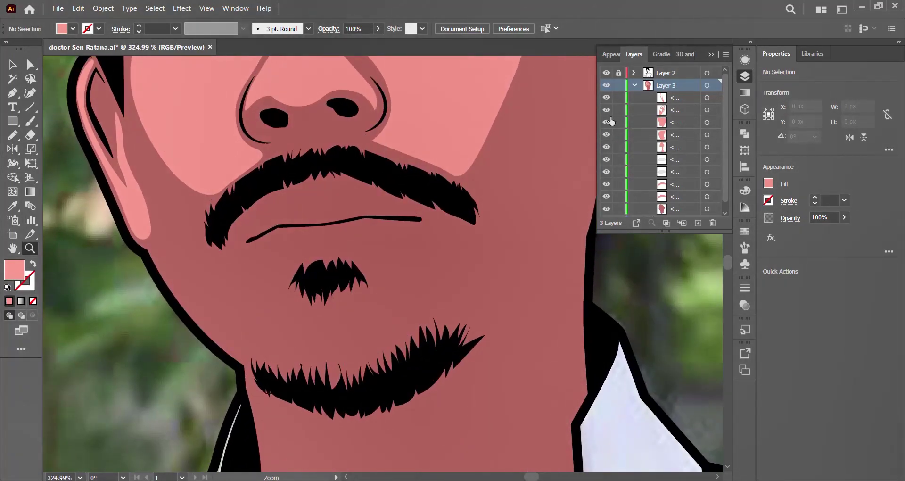
Draw a closed lighter skin shape around the chin and goatee, then preview it
key(ctrl+y)
click(235, 267)
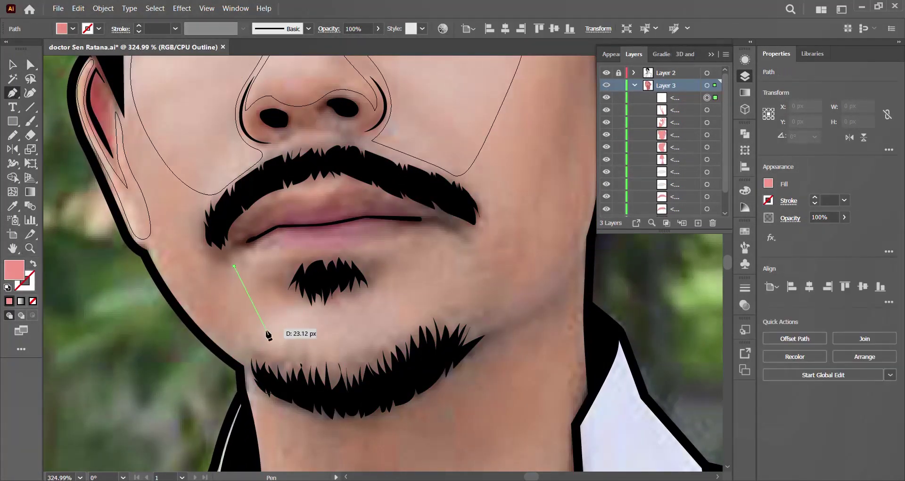
drag(327, 354, 396, 350)
drag(431, 274, 443, 241)
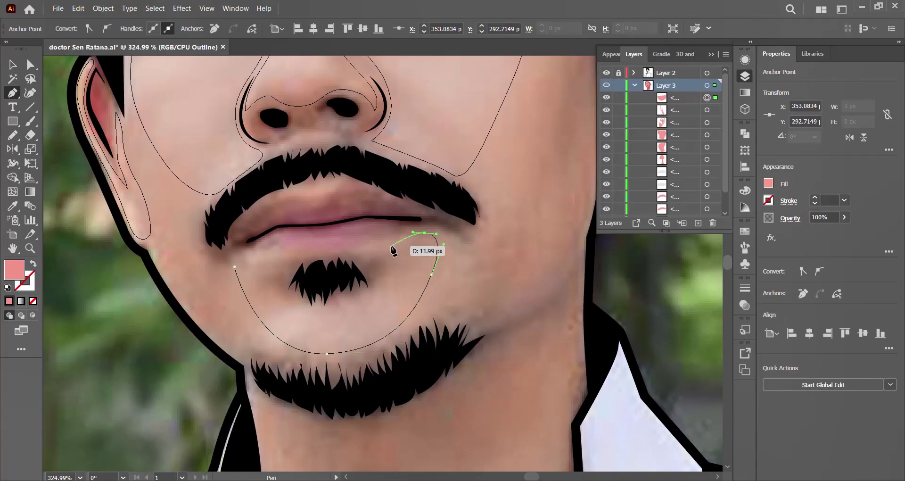
drag(251, 256, 240, 273)
click(234, 266)
key(shift+grave)
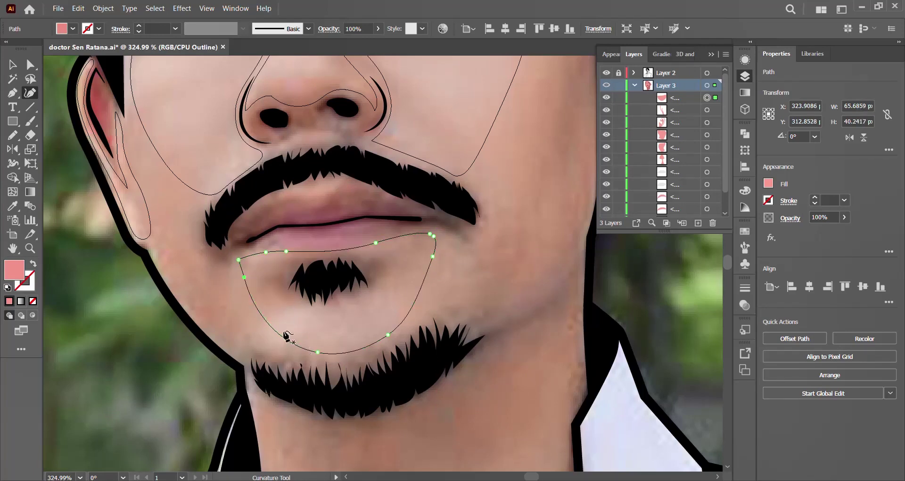
key(ctrl+y)
key(ctrl+0)
Add a small curved sliver between the nose and the moustache
click(437, 306)
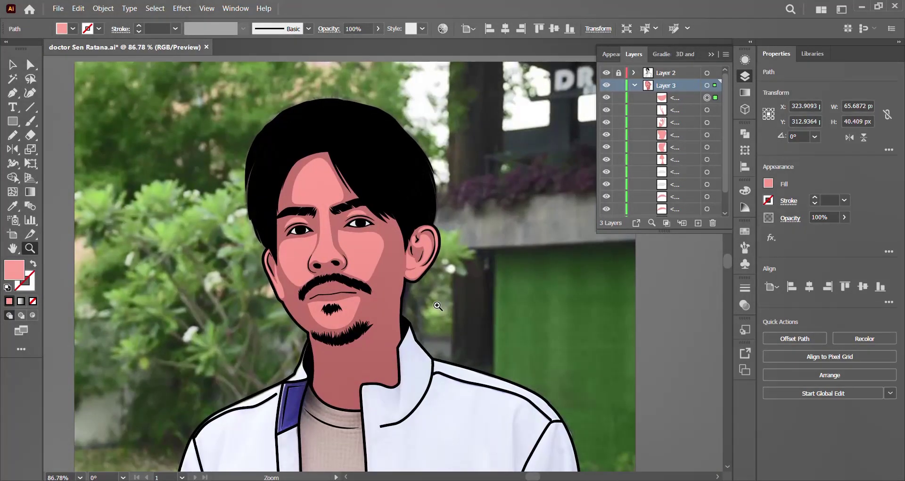
drag(438, 306, 429, 279)
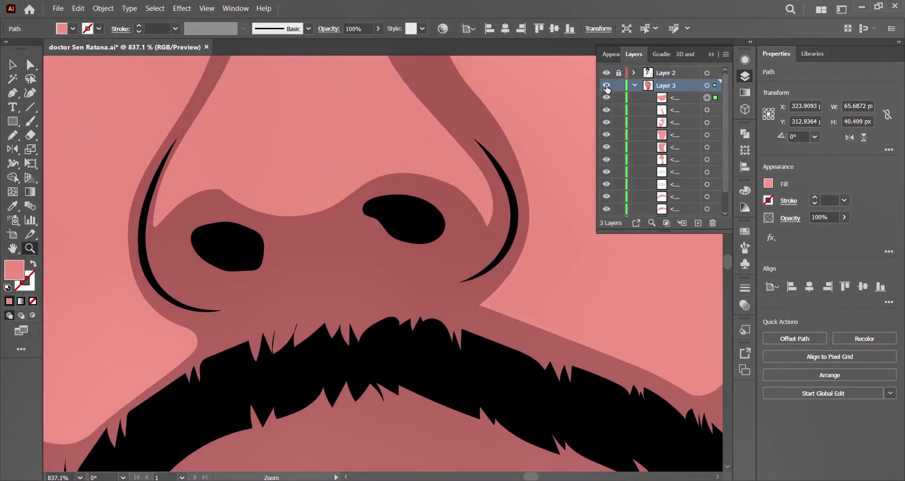
ctrl+click(607, 86)
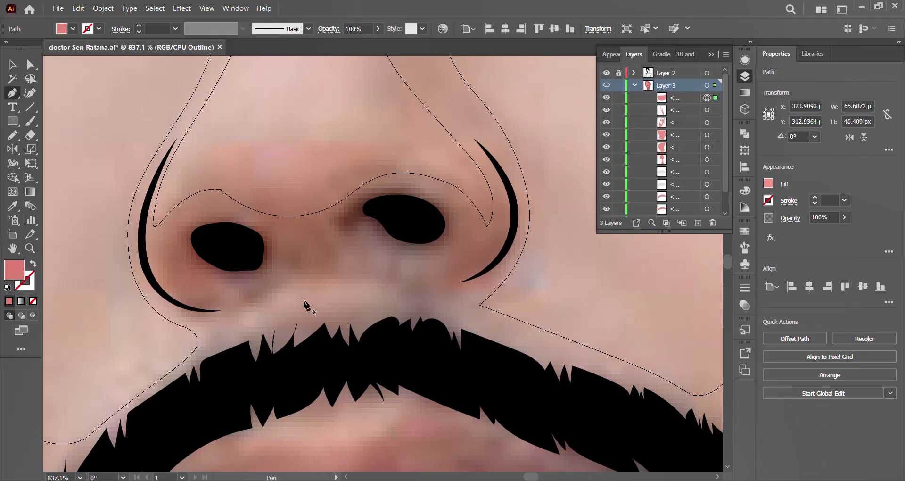
click(246, 319)
drag(307, 297, 367, 305)
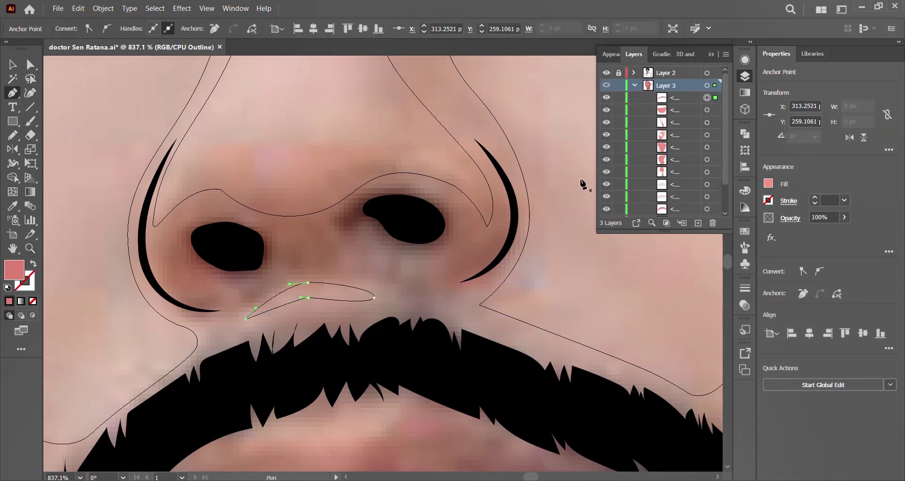
ctrl+click(606, 86)
key(z)
mouse_move(367, 240)
mouse_down()
mouse_move(324, 241)
mouse_move(442, 256)
mouse_up()
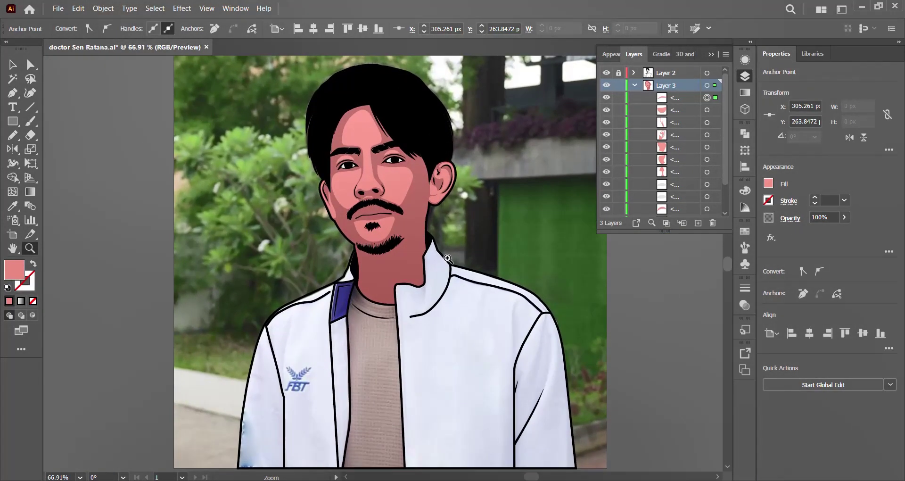
scroll(442, 256, up, 2)
click(126, 123)
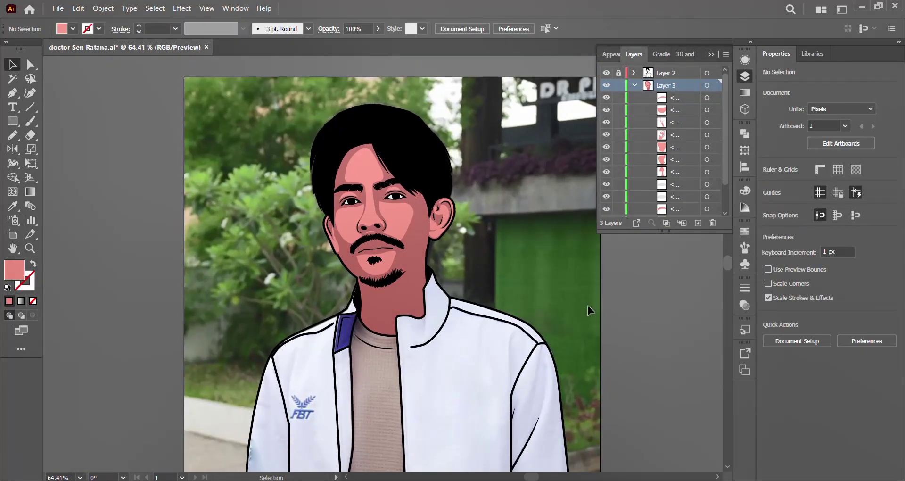
drag(351, 222, 468, 265)
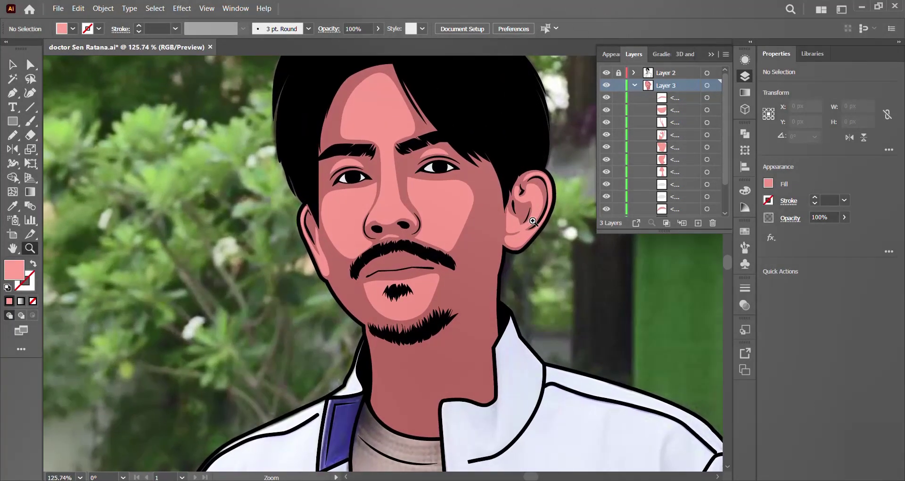
Draw a closed shading shape down the left side of the neck to the collar
drag(283, 301, 538, 467)
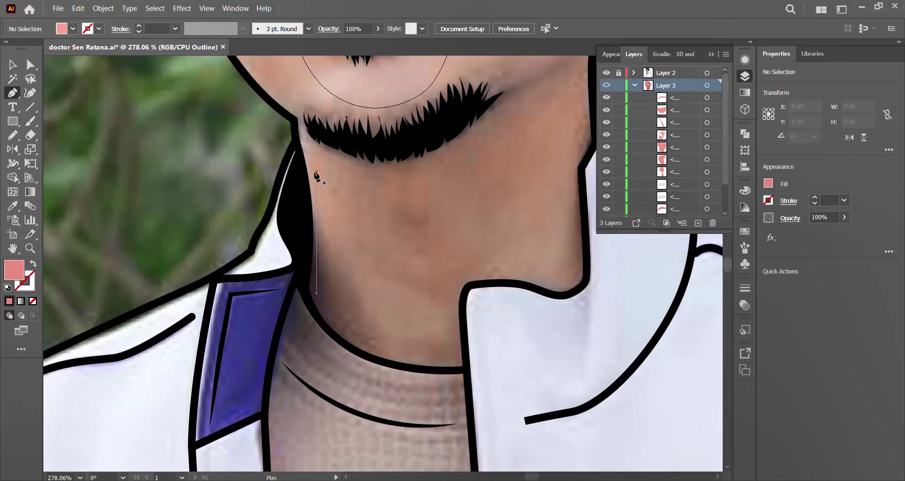
drag(308, 157, 336, 275)
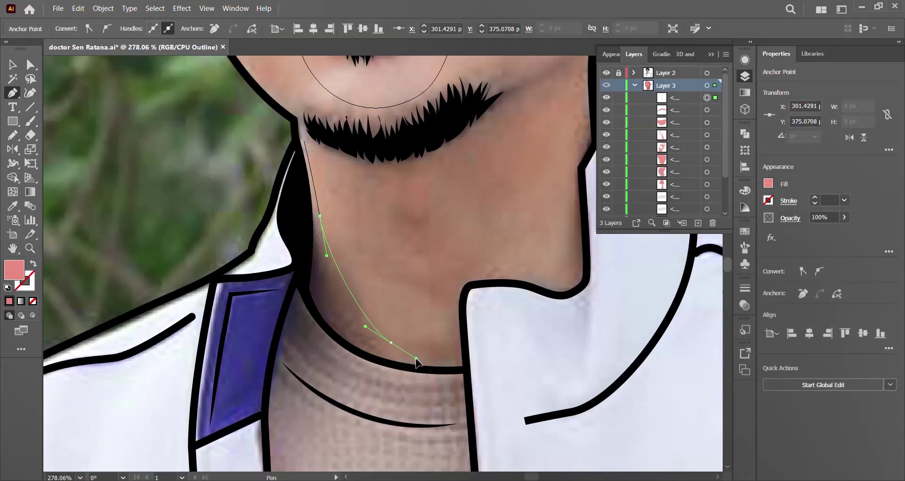
click(390, 274)
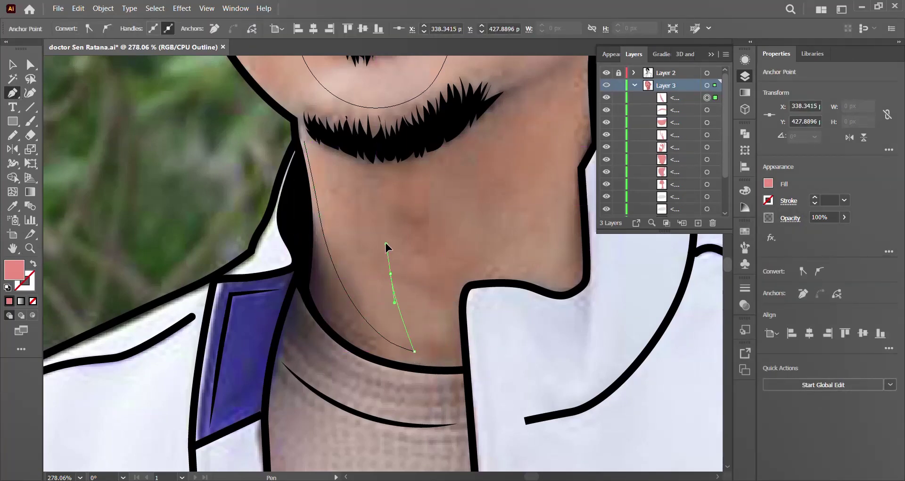
click(377, 183)
click(304, 141)
scroll(505, 297, up, 3)
key(ctrl+y)
key(z)
key(ctrl+y)
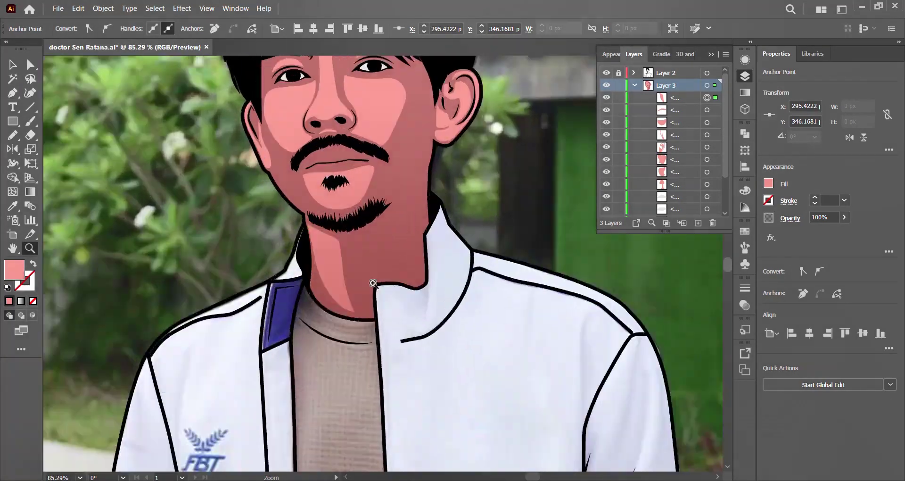
drag(350, 184, 366, 316)
Draw a matching shading shape down the right side of the neck and preview both
click(455, 191)
drag(421, 323, 423, 325)
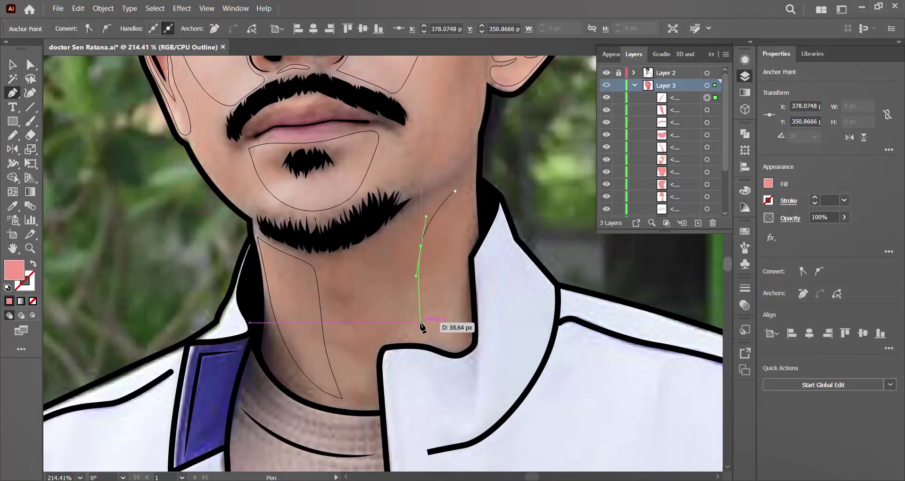
click(455, 190)
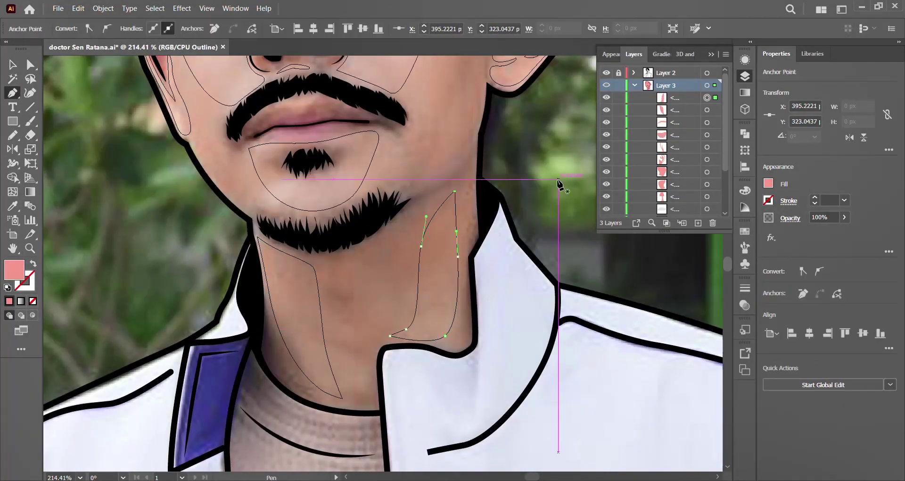
key(shift+grave)
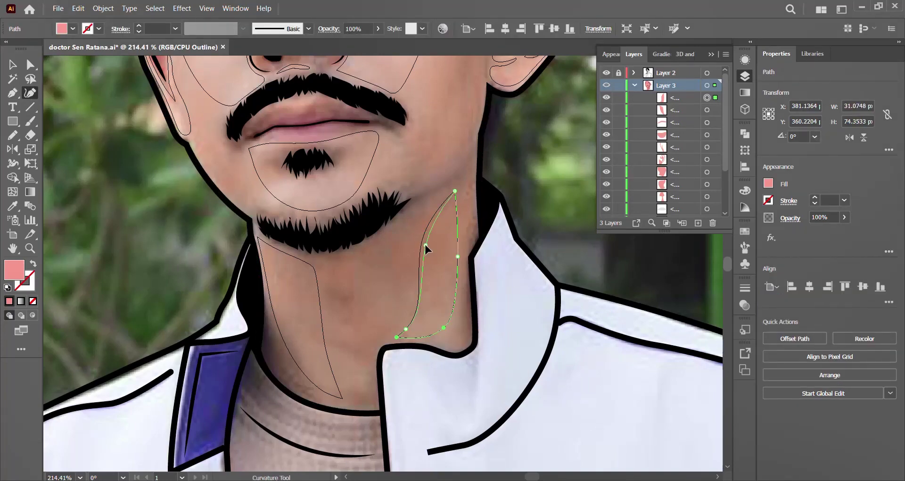
key(ctrl+y)
key(ctrl+0)
Trace a small light pink highlight curve just beneath the nostril
key(z)
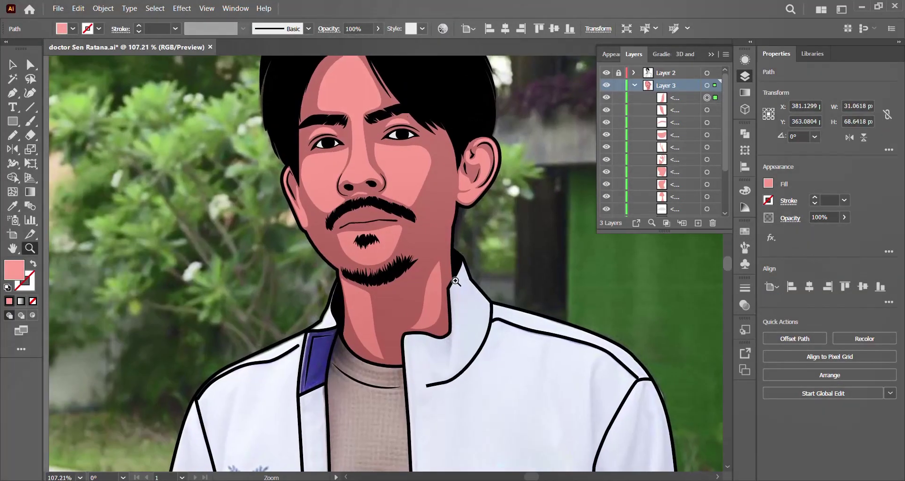
drag(373, 207, 599, 123)
key(ctrl+y)
key(p)
click(276, 256)
drag(331, 264, 366, 243)
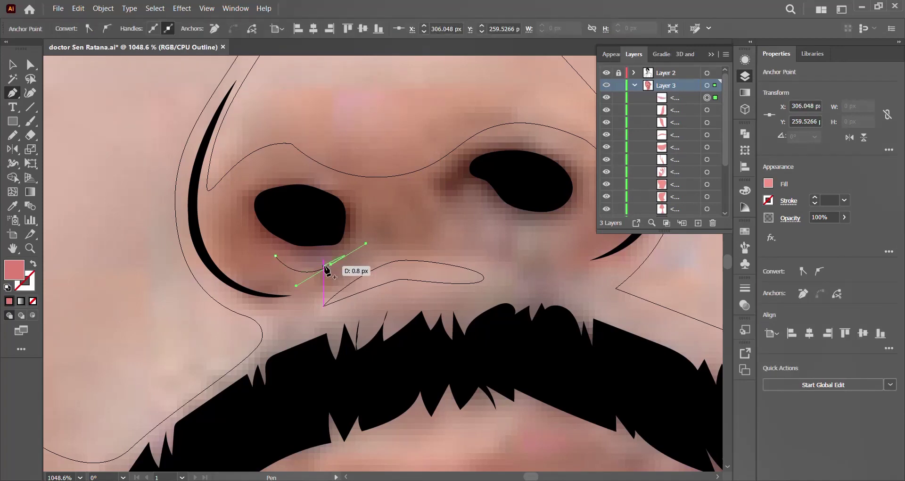
key(z)
scroll(251, 244, down, 3)
key(ctrl+y)
scroll(394, 178, up, 2)
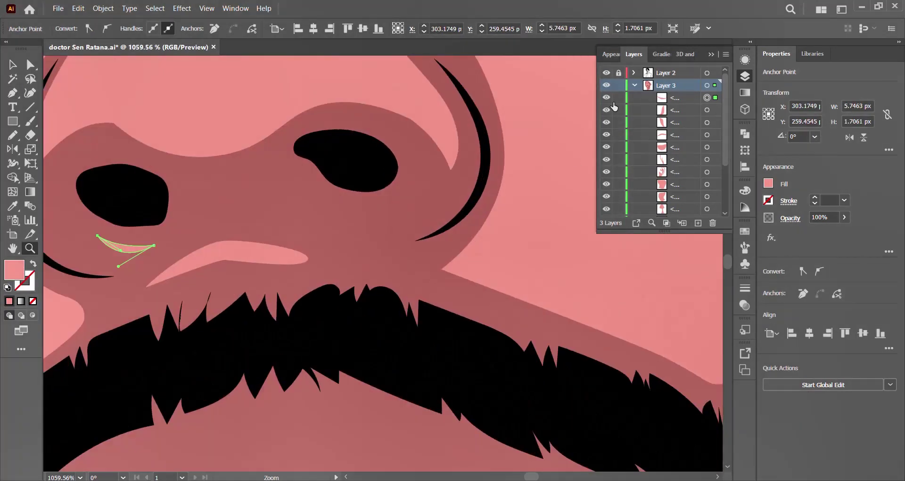
key(ctrl+y)
drag(333, 235, 333, 233)
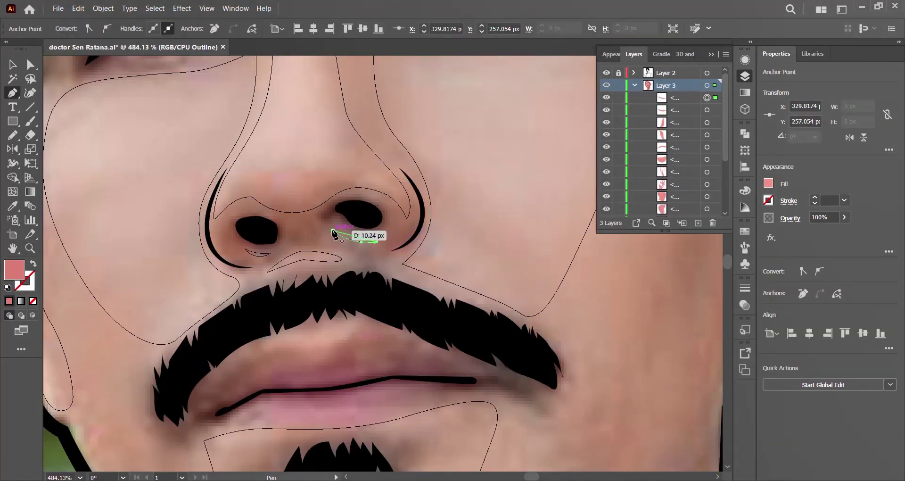
Adjust the nostril highlight's top curve handle with the Anchor Point tool, then deselect it
key(ctrl+y)
key(ctrl+0)
scroll(349, 231, up, 10)
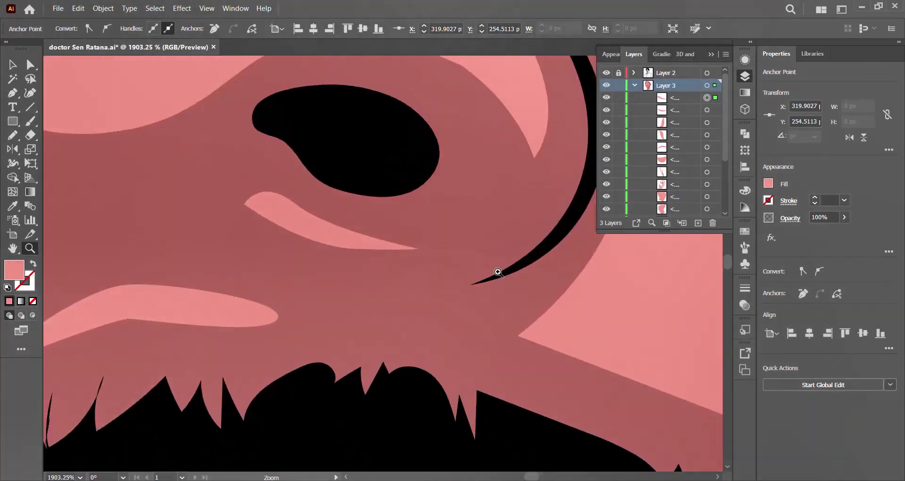
key(shift+c)
drag(259, 187, 264, 182)
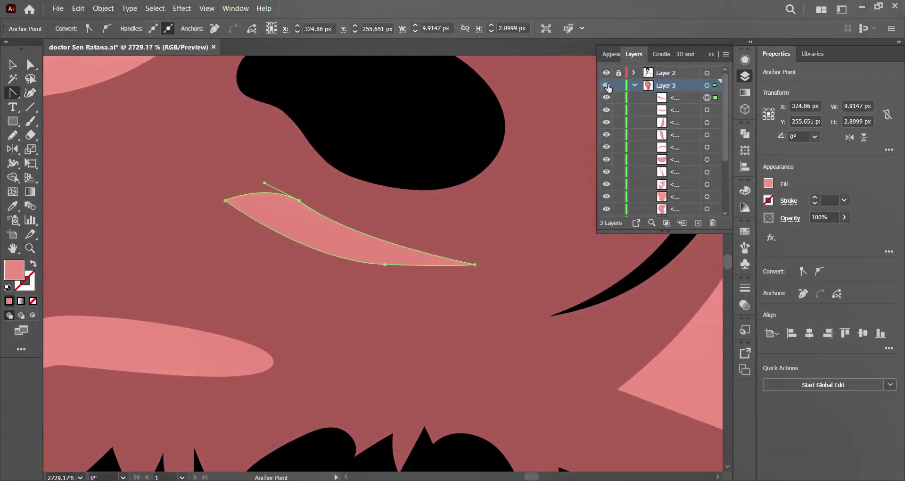
key(ctrl+0)
scroll(358, 236, up, 2)
key(v)
click(603, 323)
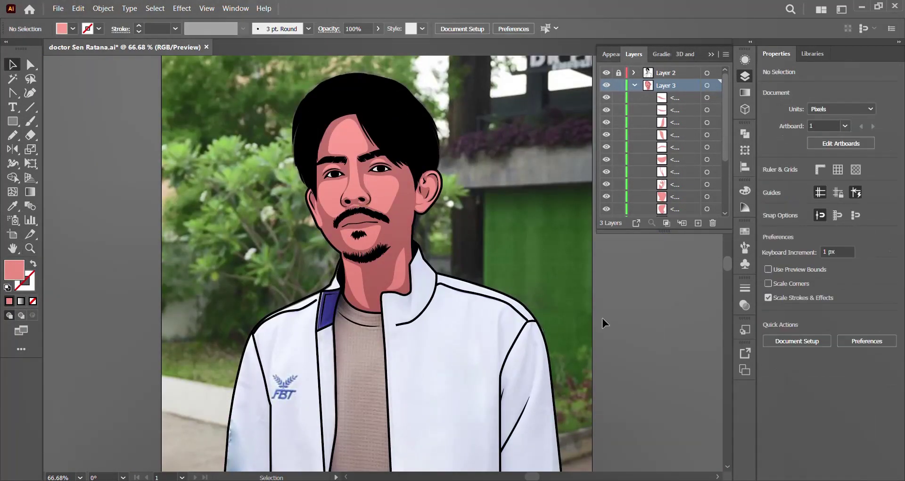
In Outline view, pen-draw a thin upper-lip highlight below the moustache and smooth it with Curvature
scroll(359, 213, up, 5)
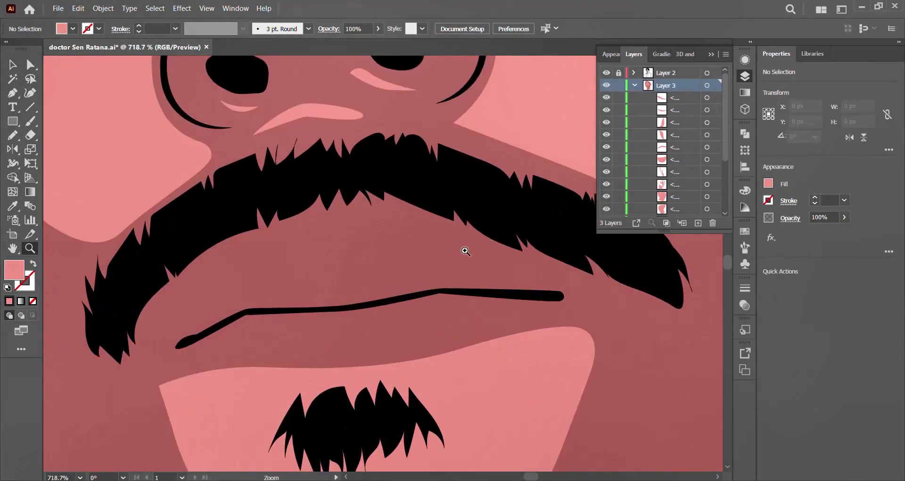
key(ctrl+y)
key(p)
click(254, 266)
drag(295, 259, 300, 260)
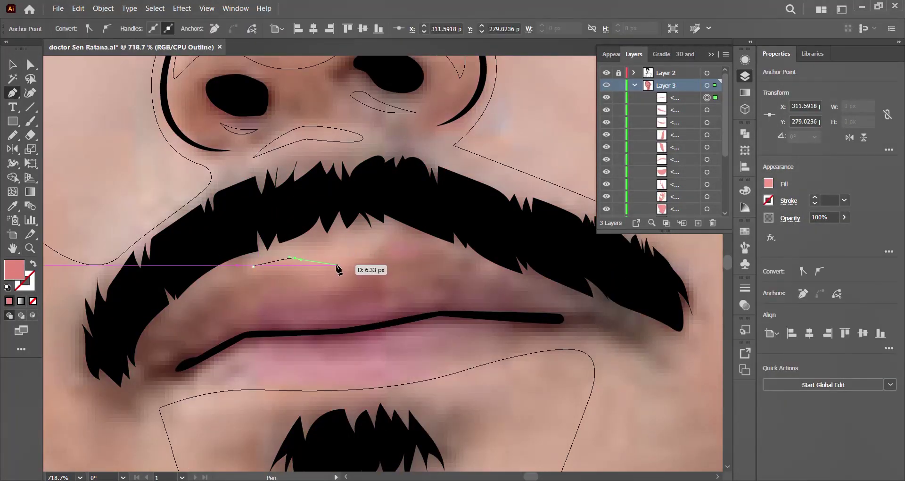
drag(357, 240, 357, 238)
click(384, 239)
click(289, 249)
key(shift+grave)
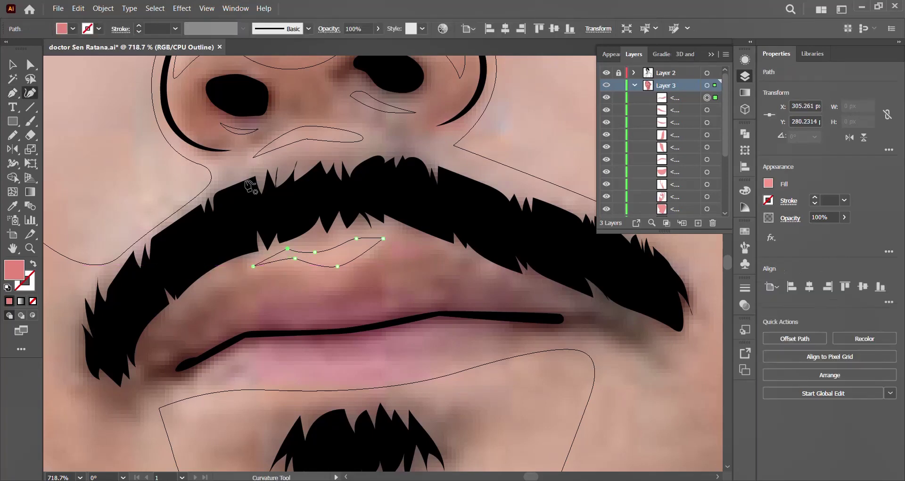
click(291, 253)
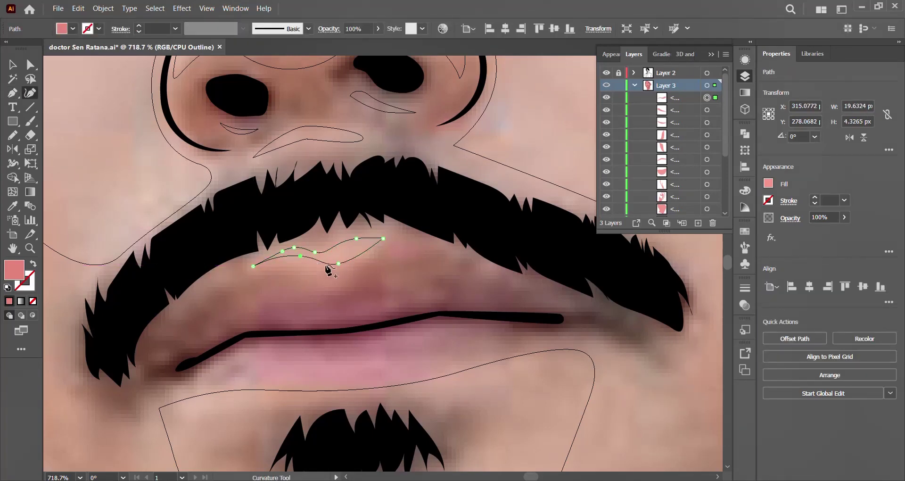
Return to Preview and zoom to frame the face
key(ctrl+y)
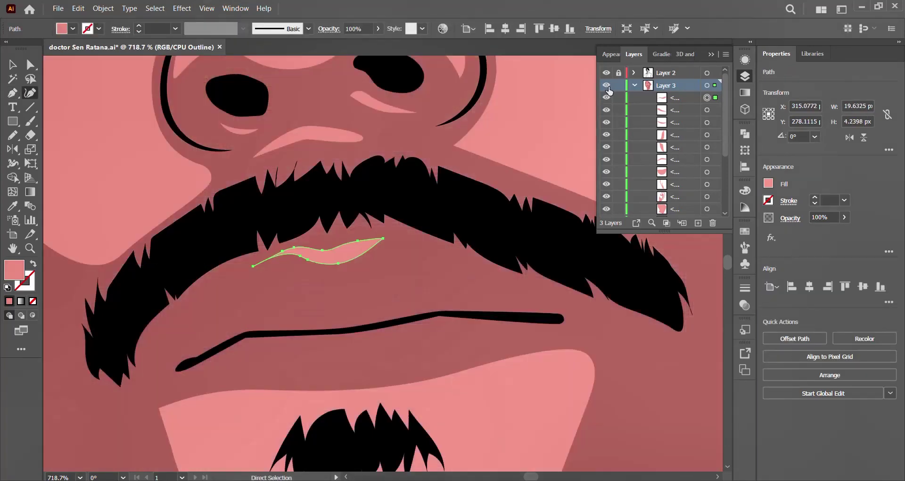
key(ctrl+0)
key(z)
click(395, 277)
drag(395, 277, 381, 253)
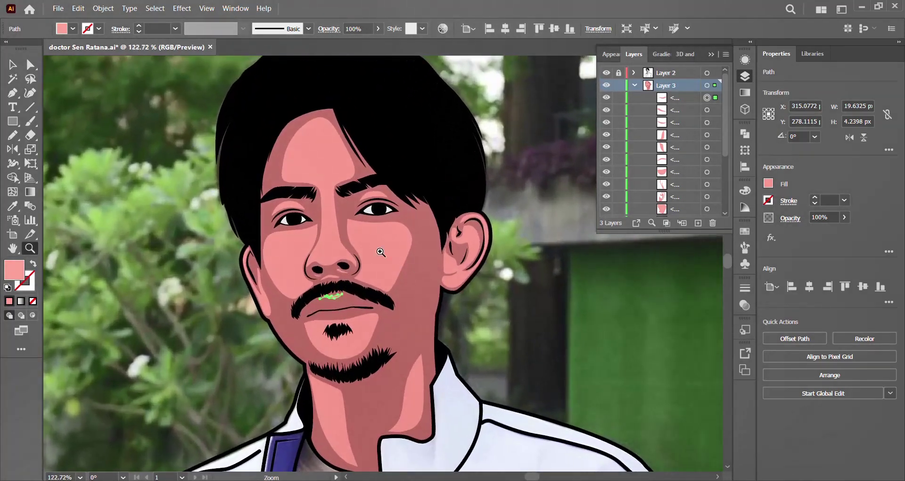
Magic-wand the lighter skin highlights, exclude the dark face shape, and fill them with d97b71
click(327, 165)
scroll(329, 265, down, 2)
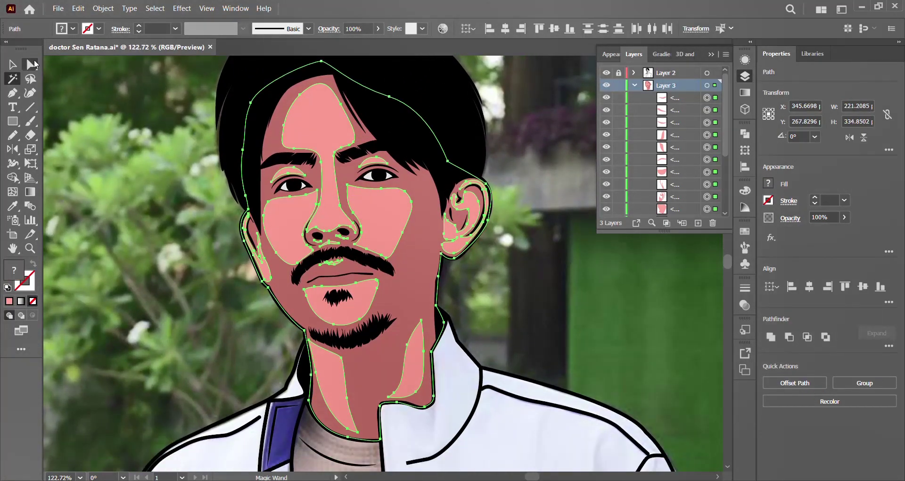
click(13, 64)
shift+click(407, 273)
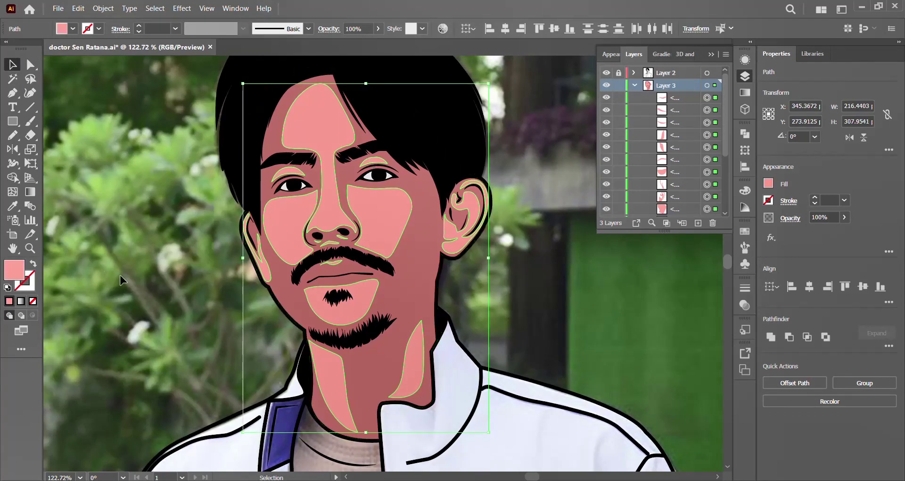
click(770, 185)
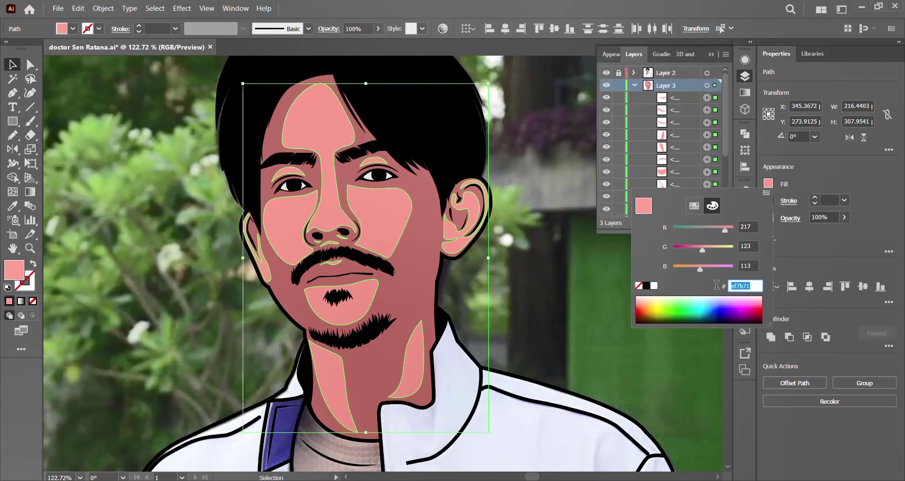
click(799, 316)
click(552, 269)
Recolour the base face-and-neck skin path to rose b75751 using Direct Selection
key(ctrl+0)
key(z)
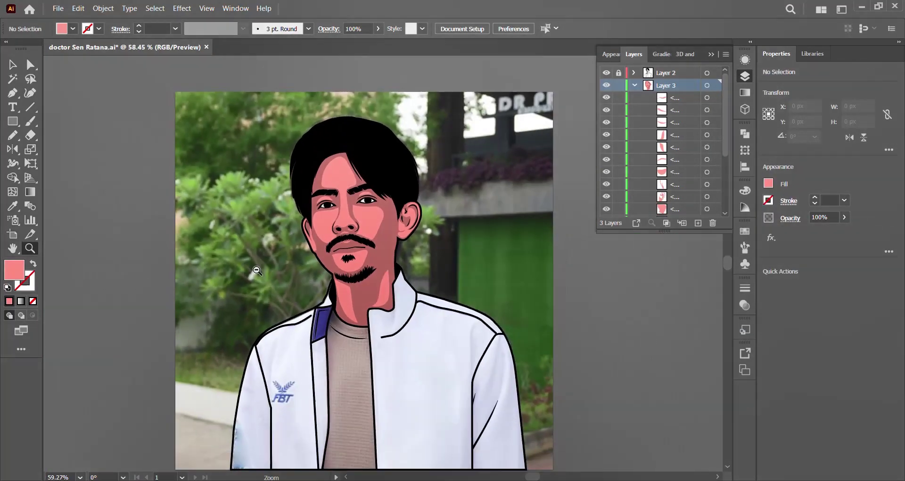
click(363, 267)
drag(364, 267, 336, 311)
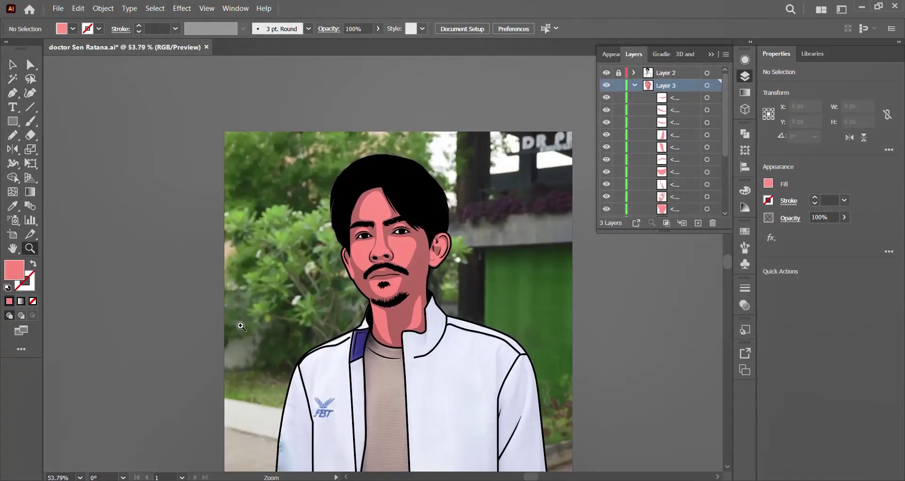
drag(409, 175, 429, 175)
key(a)
click(377, 203)
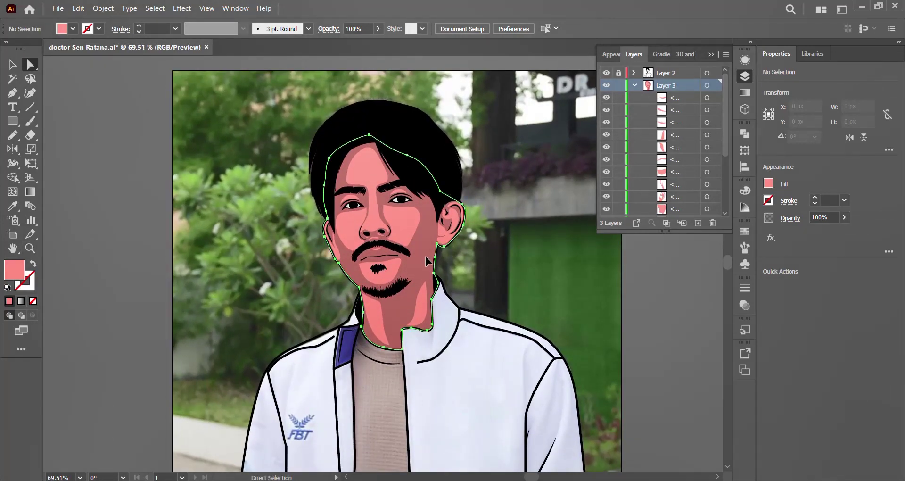
click(768, 183)
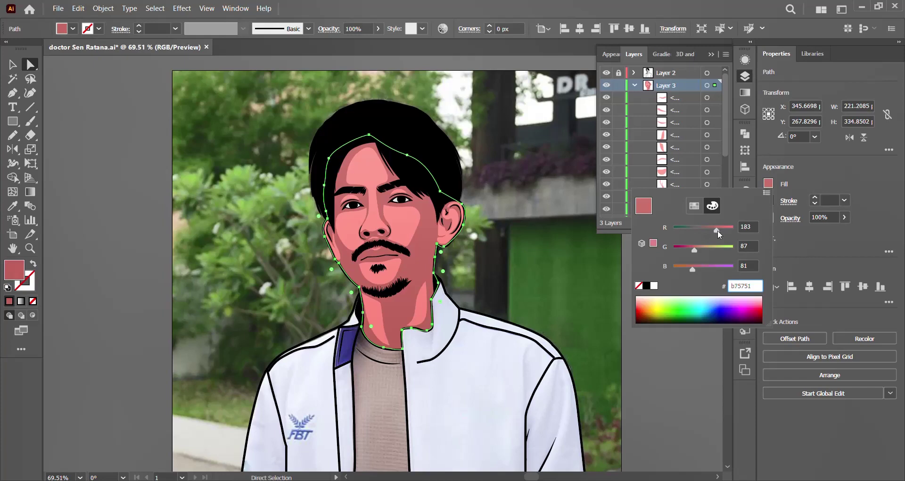
click(149, 147)
click(659, 329)
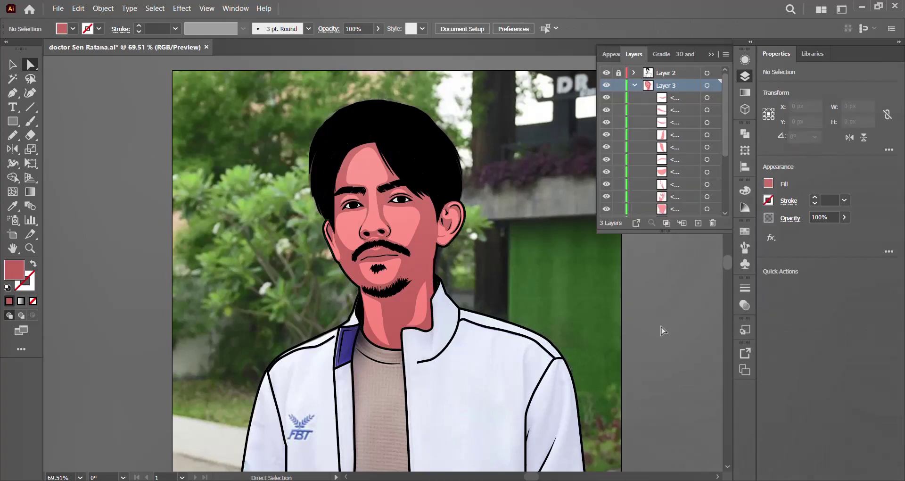
scroll(669, 356, down, 1)
scroll(662, 359, down, 1)
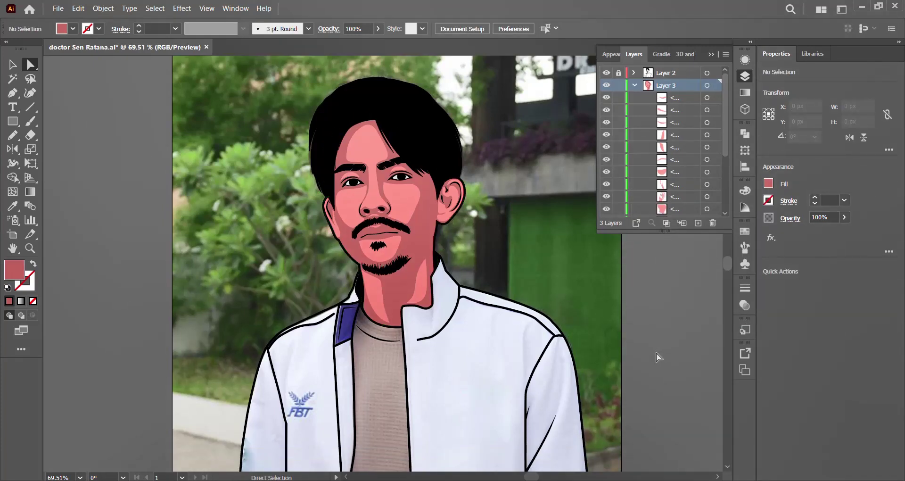
Trace the jacket from its bottom-left corner up the left edge and around the neck and collar
scroll(653, 361, down, 1)
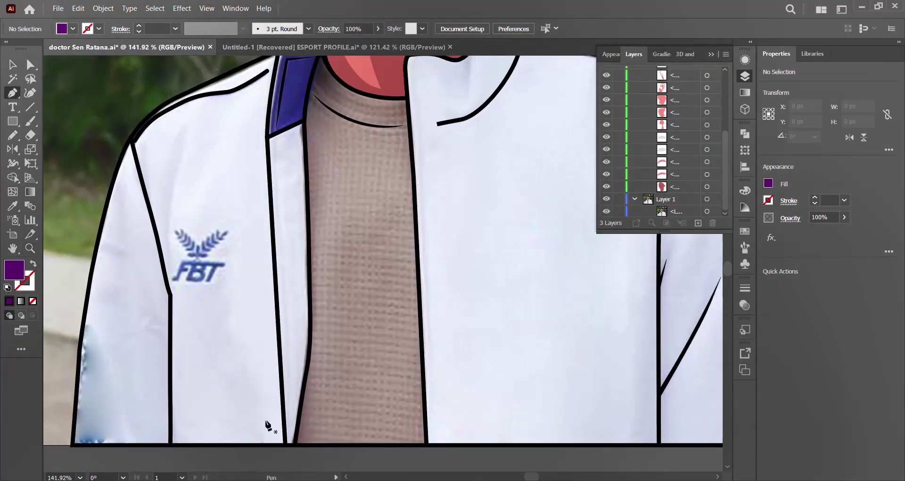
scroll(669, 135, up, 5)
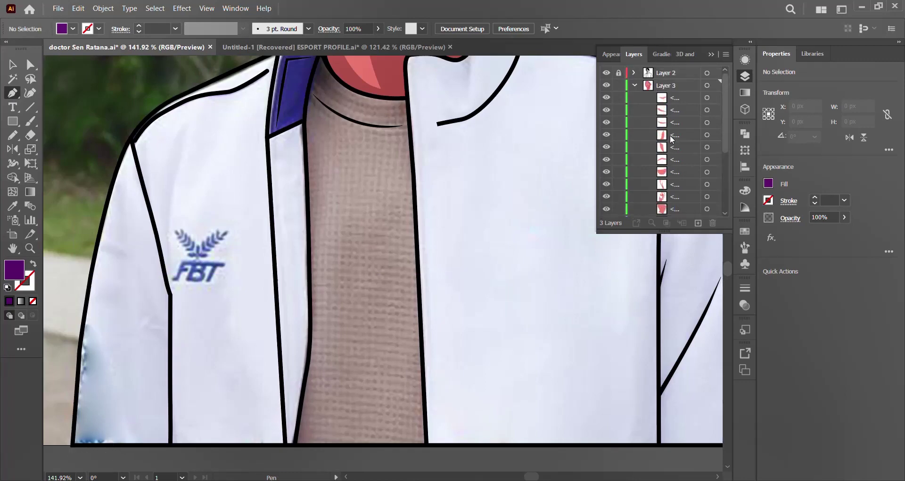
click(75, 444)
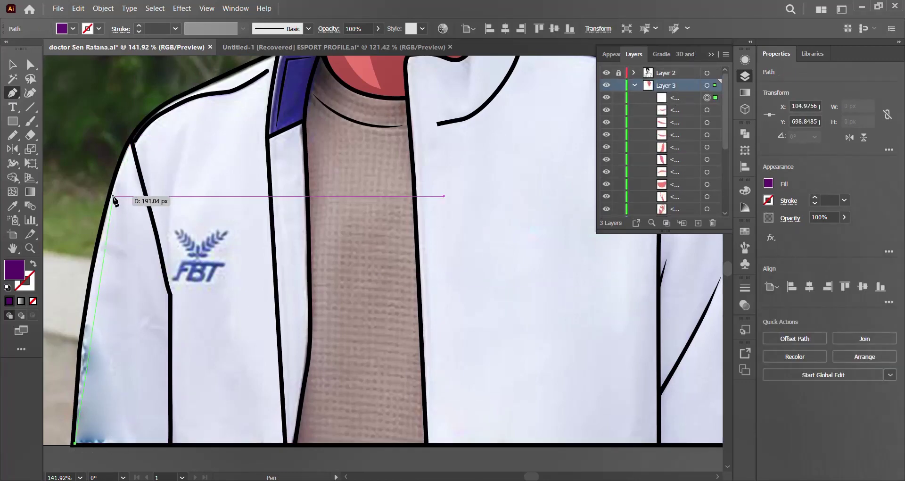
click(82, 332)
scroll(141, 283, up, 3)
click(115, 264)
click(169, 188)
scroll(283, 141, up, 2)
click(320, 84)
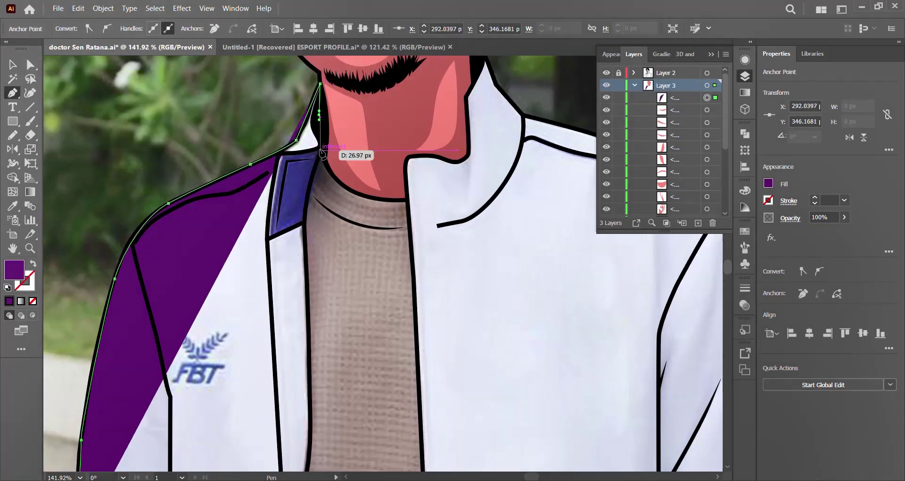
click(319, 147)
click(327, 166)
click(408, 198)
drag(407, 159, 414, 155)
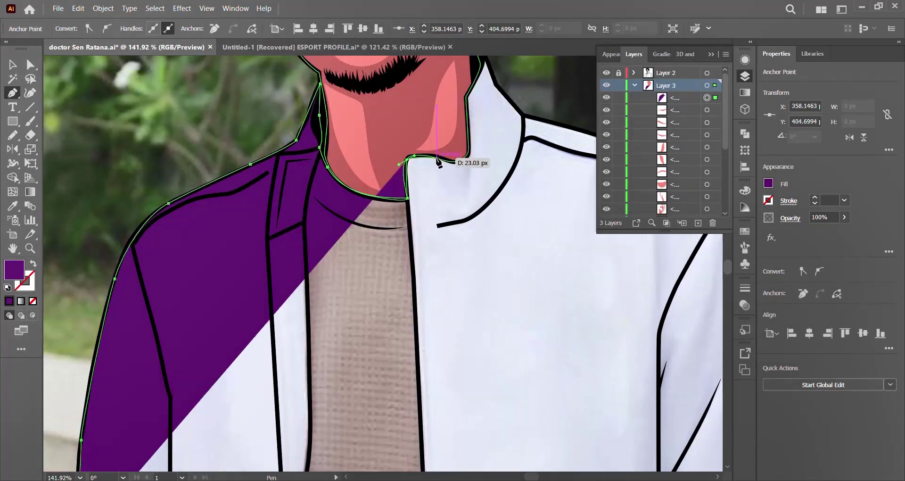
Continue along the right collar, shoulder and side, close the jacket along the bottom, and begin the shirt path
click(437, 159)
click(466, 153)
scroll(481, 95, up, 2)
click(485, 125)
scroll(490, 142, down, 1)
click(569, 150)
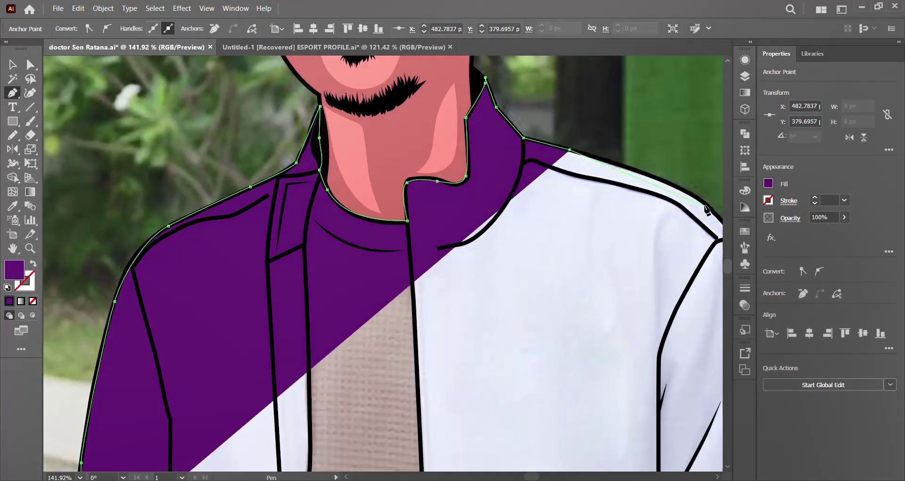
click(707, 210)
scroll(471, 283, down, 3)
scroll(471, 283, down, 3)
click(195, 413)
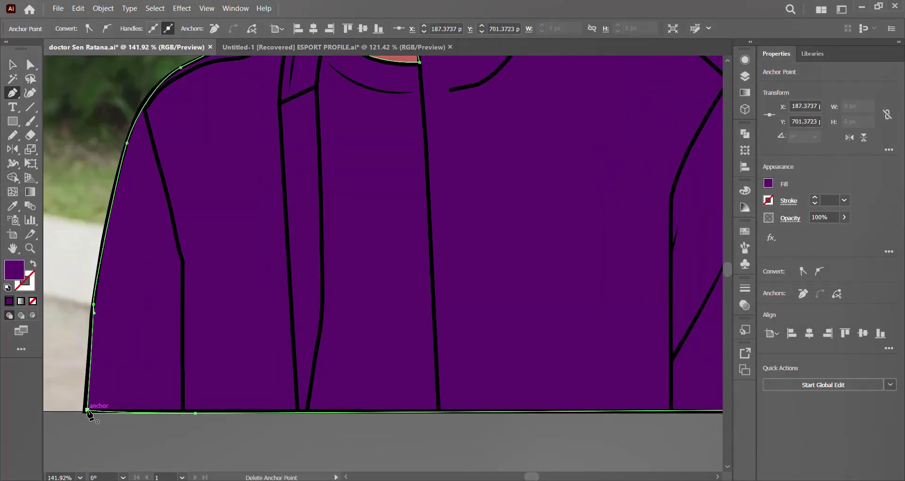
click(87, 410)
scroll(509, 323, down, 2)
click(294, 389)
click(297, 369)
Trace the shirt up the inner jacket line, along the neckline, and close it at the bottom
click(293, 225)
click(293, 204)
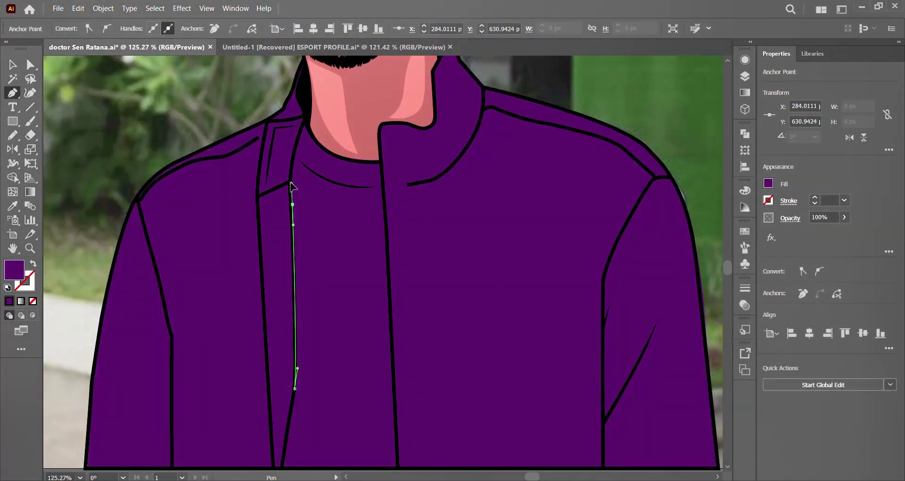
scroll(290, 186, up, 1)
click(307, 166)
click(333, 201)
click(355, 210)
click(380, 207)
scroll(386, 293, down, 2)
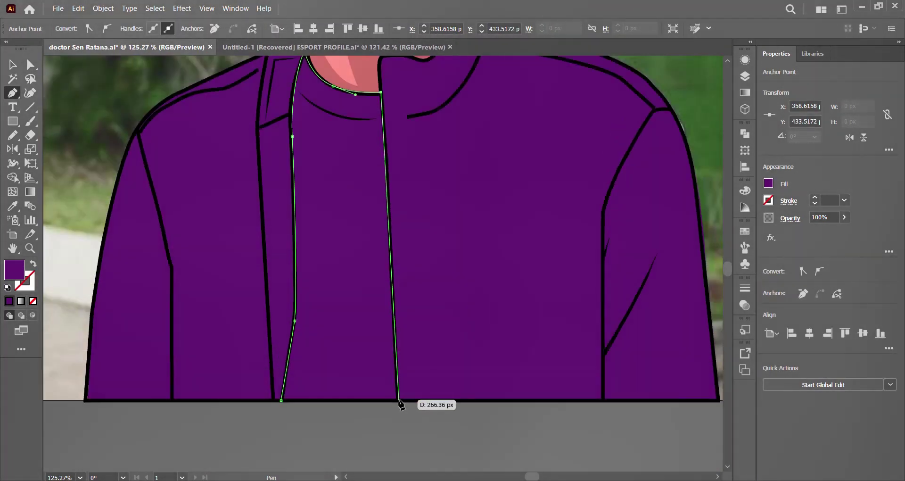
click(399, 404)
click(281, 400)
Fill the shirt shape with light lilac dbc3e0 via the Color Picker
double_click(14, 269)
click(542, 134)
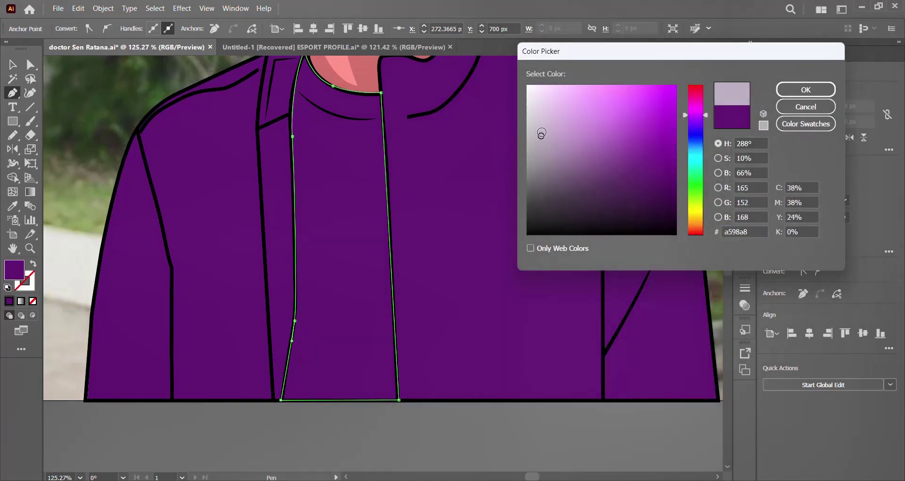
drag(540, 127, 543, 111)
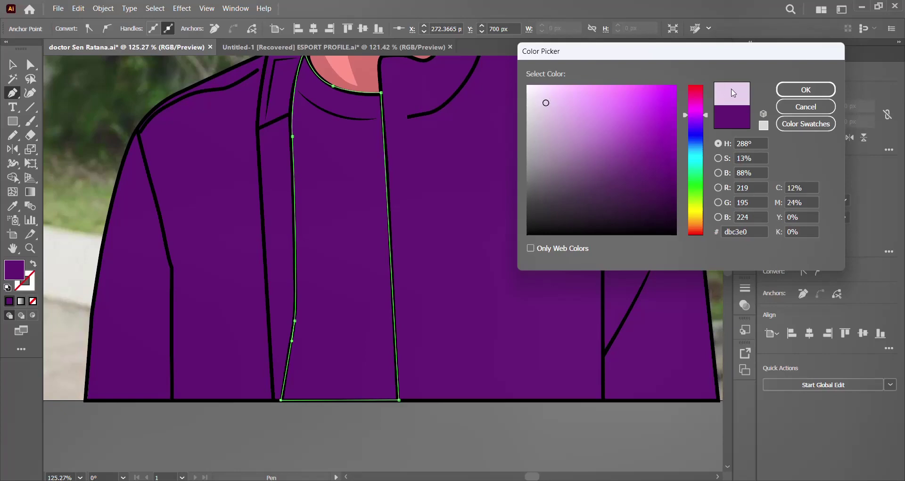
click(798, 91)
scroll(430, 243, up, 1)
Scroll over the jacket and open the Layers panel
scroll(396, 203, down, 3)
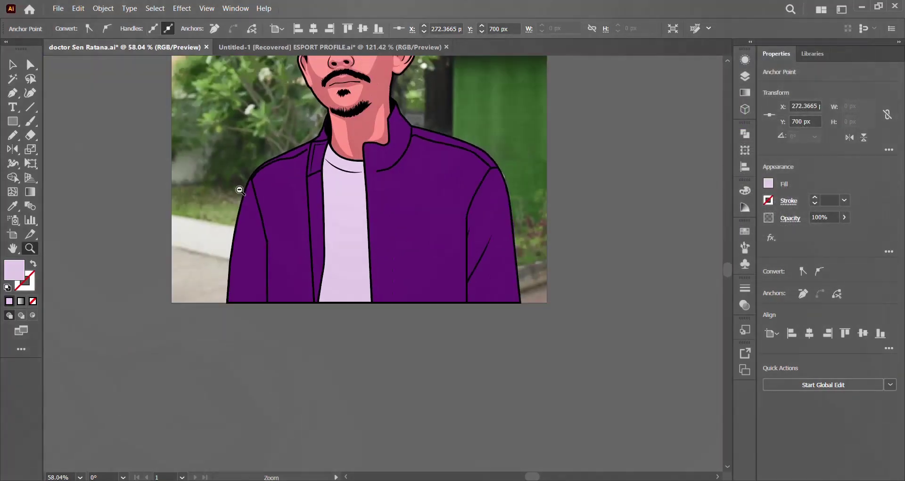
scroll(233, 194, down, 1)
scroll(403, 284, up, 2)
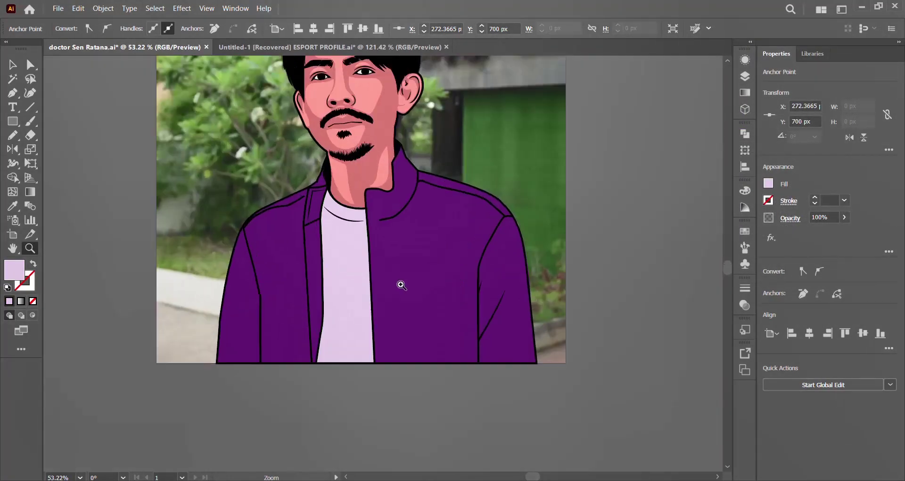
scroll(424, 287, up, 2)
scroll(425, 287, down, 2)
scroll(411, 264, up, 1)
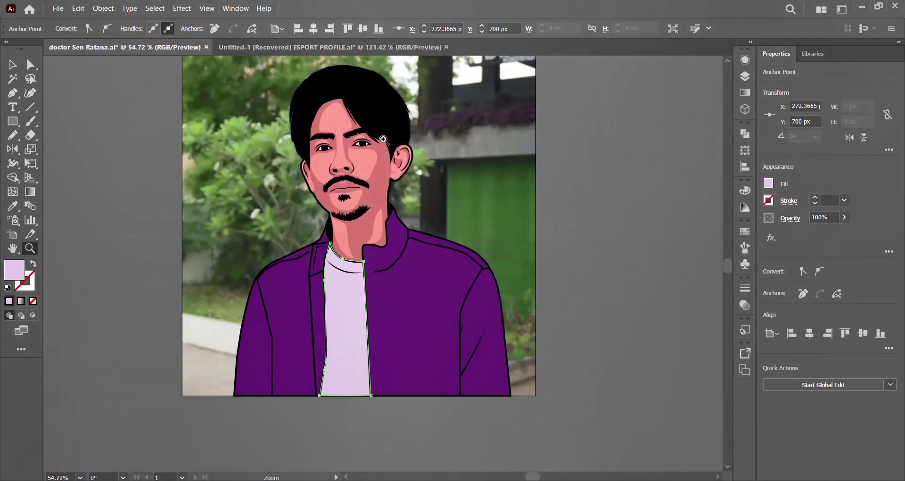
scroll(406, 254, up, 1)
scroll(398, 237, up, 1)
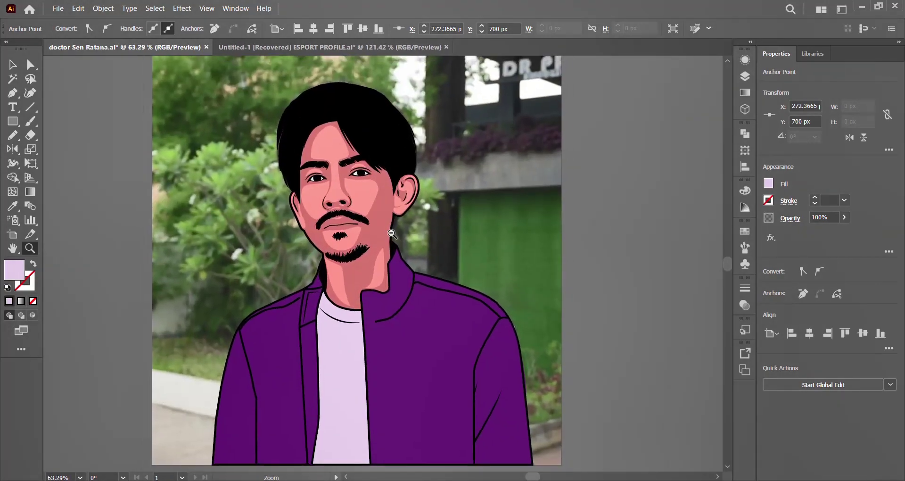
scroll(398, 237, up, 2)
scroll(358, 283, up, 3)
click(744, 77)
In Outline view, pen-trace a strip along the left jacket opening from collar to hem
key(ctrl+y)
key(p)
click(340, 171)
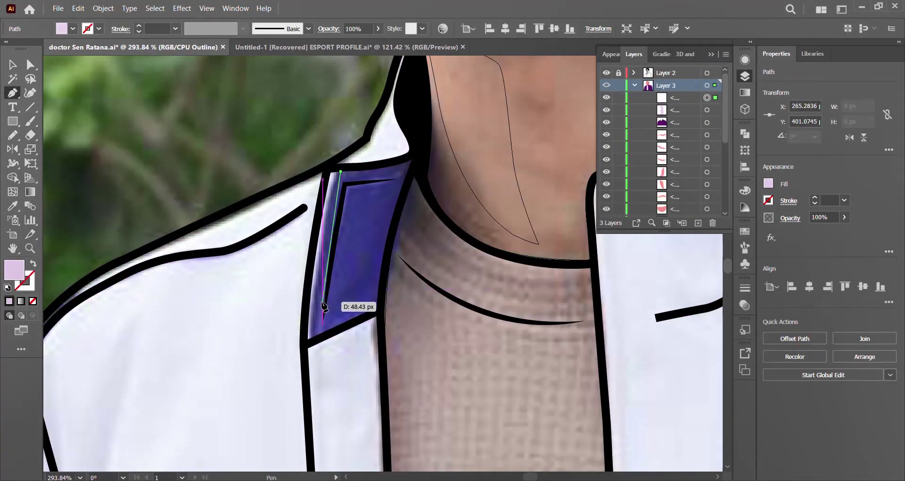
scroll(326, 368, down, 5)
click(349, 441)
scroll(338, 440, down, 3)
scroll(351, 426, down, 2)
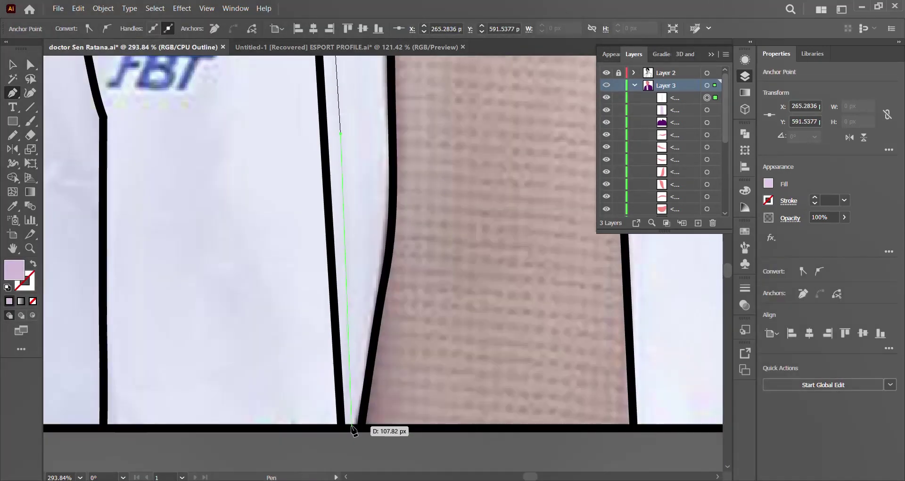
scroll(330, 283, up, 5)
scroll(325, 141, up, 5)
Close the left strip at the collar and return to Preview
click(332, 96)
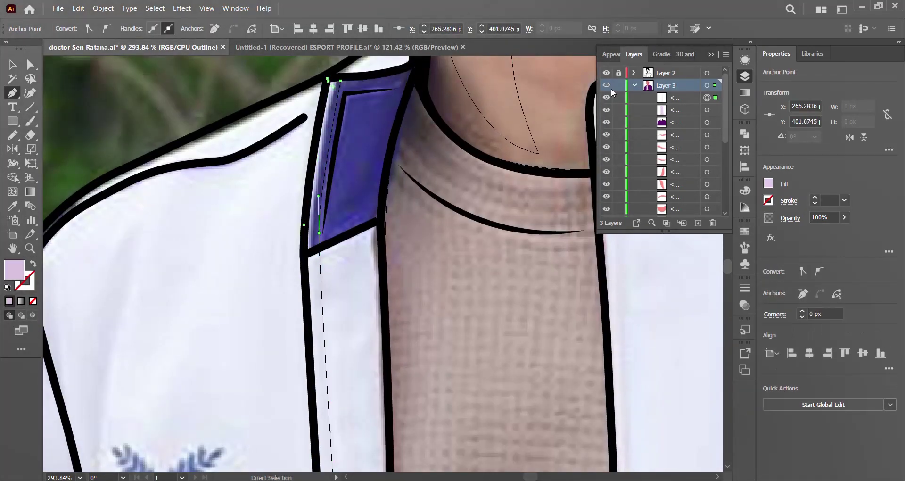
key(ctrl+y)
scroll(161, 117, down, 5)
scroll(462, 222, down, 2)
scroll(488, 228, down, 2)
scroll(377, 198, down, 2)
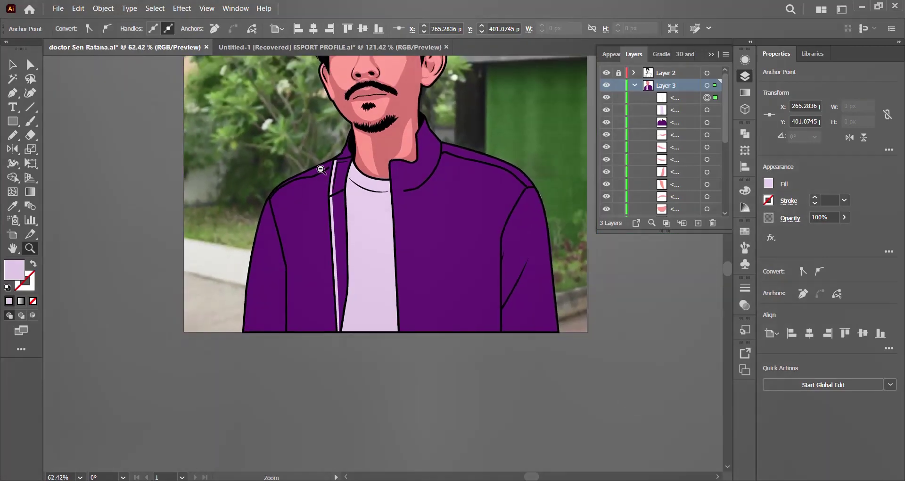
scroll(278, 166, down, 1)
scroll(389, 160, up, 10)
scroll(468, 222, up, 2)
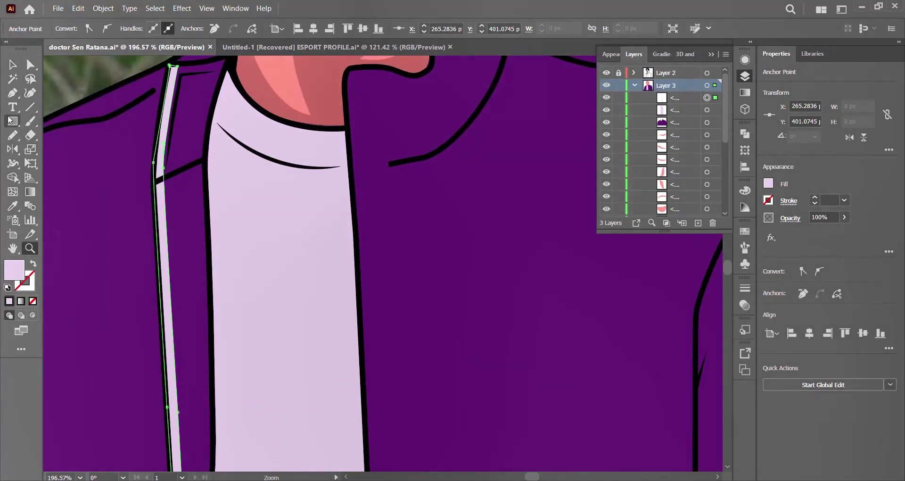
Draw a thin strip along the right jacket opening from collar to shirt bottom
click(357, 69)
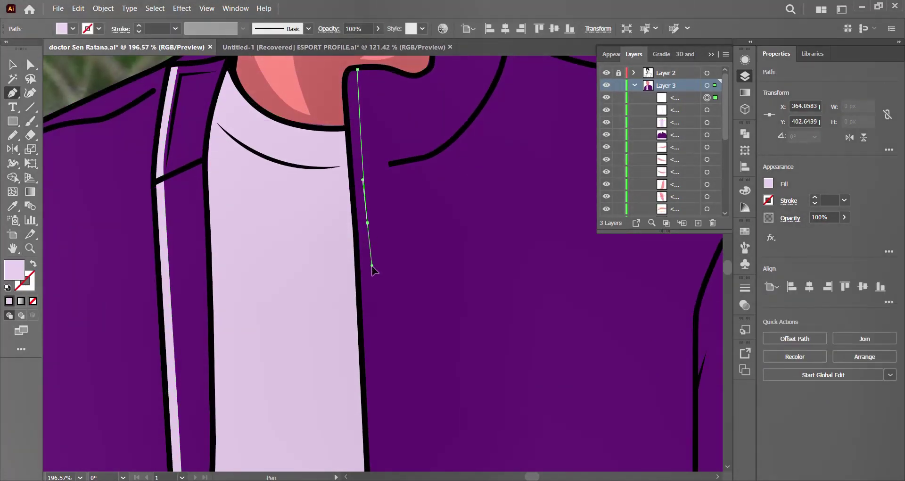
scroll(373, 306, down, 5)
click(381, 368)
scroll(382, 377, down, 3)
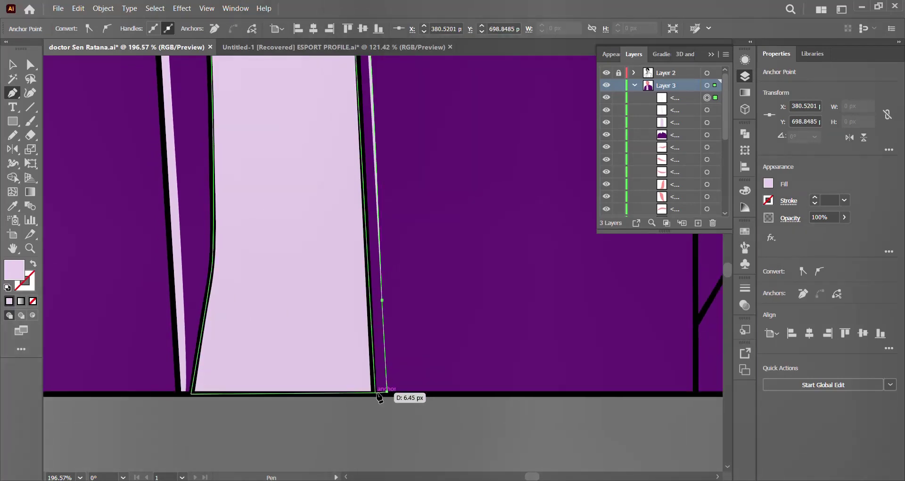
scroll(372, 141, up, 1)
scroll(368, 141, up, 3)
key(ctrl+space)
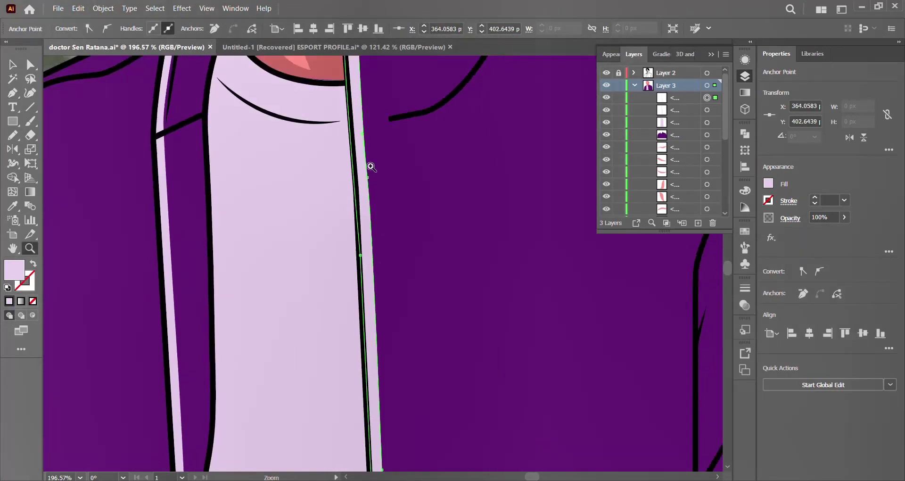
mouse_move(371, 167)
mouse_down()
mouse_move(347, 233)
mouse_move(443, 263)
mouse_up()
mouse_move(368, 196)
mouse_down()
mouse_move(420, 236)
mouse_move(137, 257)
mouse_up()
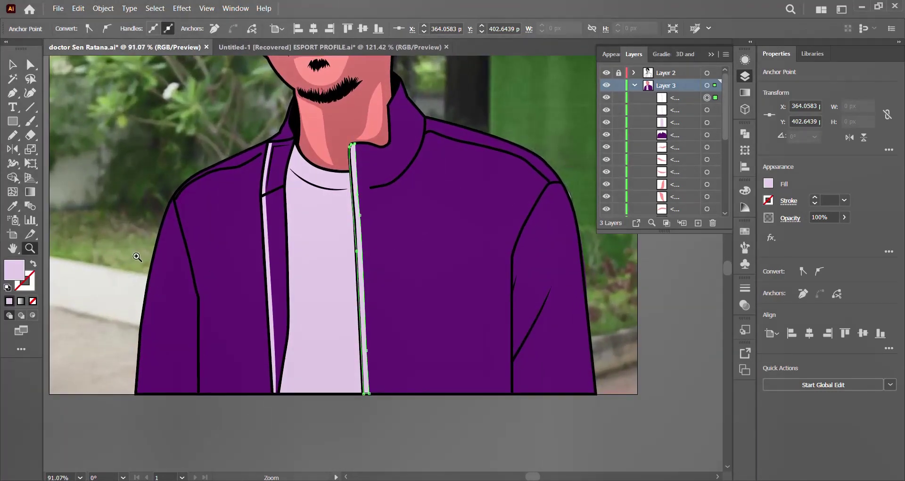
Sample the jacket purple onto the strip, then brighten its fill to 8517a0
key(i)
click(165, 263)
double_click(14, 269)
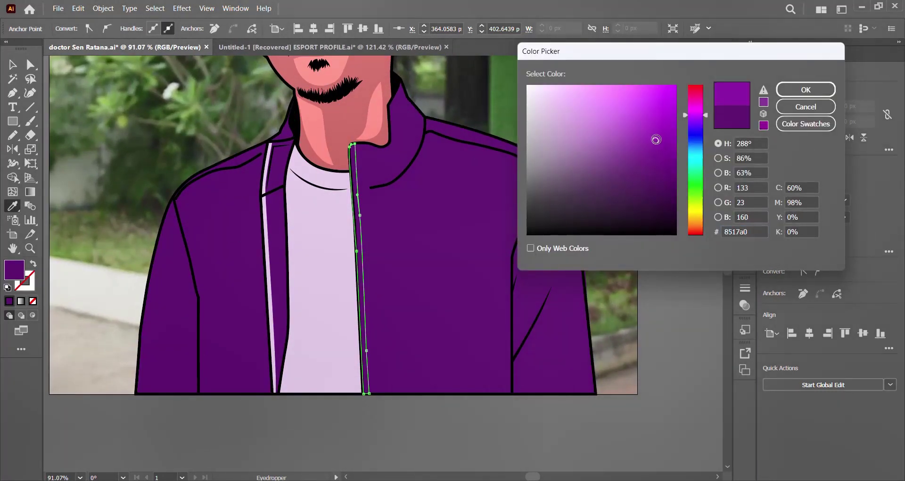
click(805, 89)
key(z)
alt+click(293, 228)
click(366, 207)
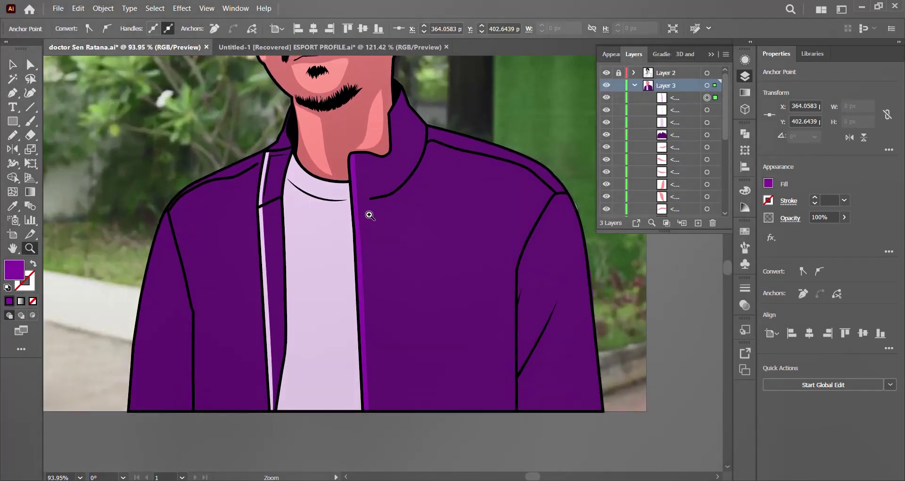
click(278, 418)
Pen-draw a closed shadow shape along the shirt's left edge, curving under the neckline
click(289, 344)
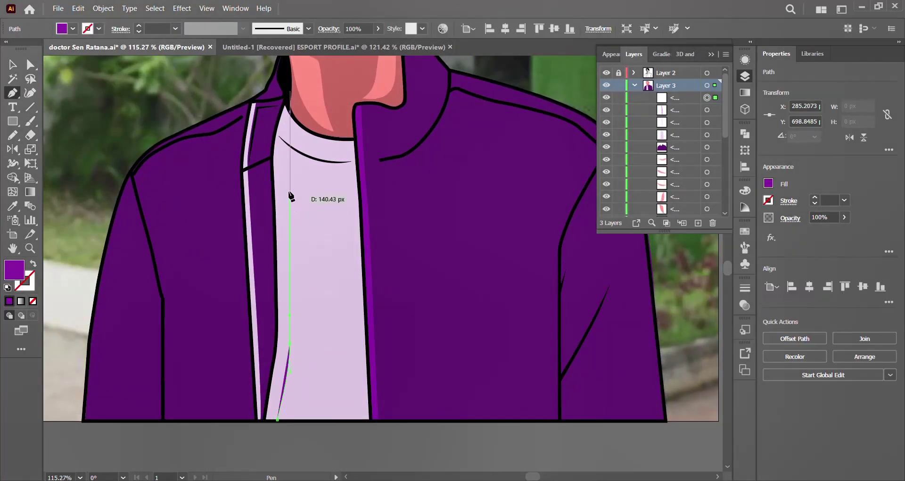
click(283, 146)
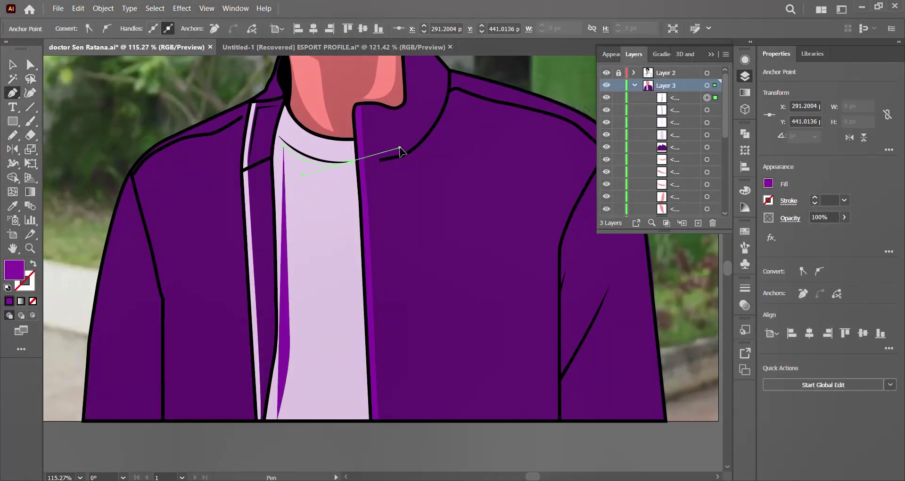
drag(399, 150, 401, 149)
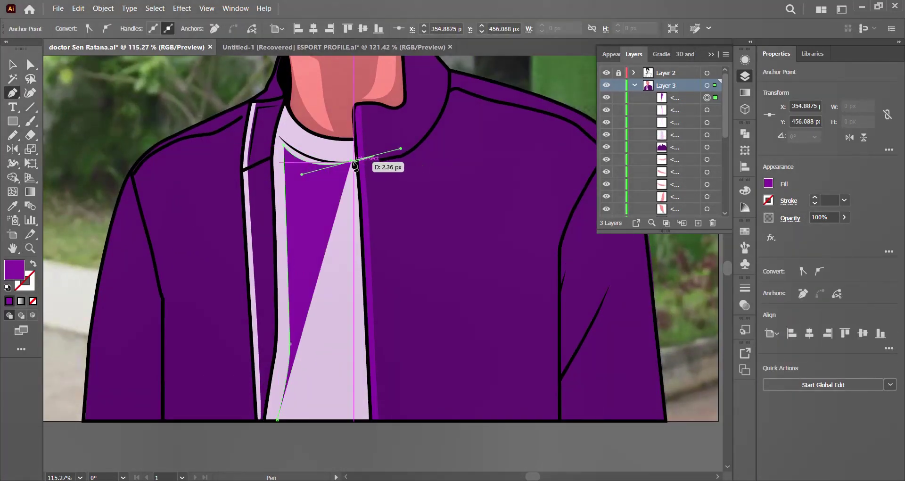
click(256, 114)
drag(296, 122, 304, 151)
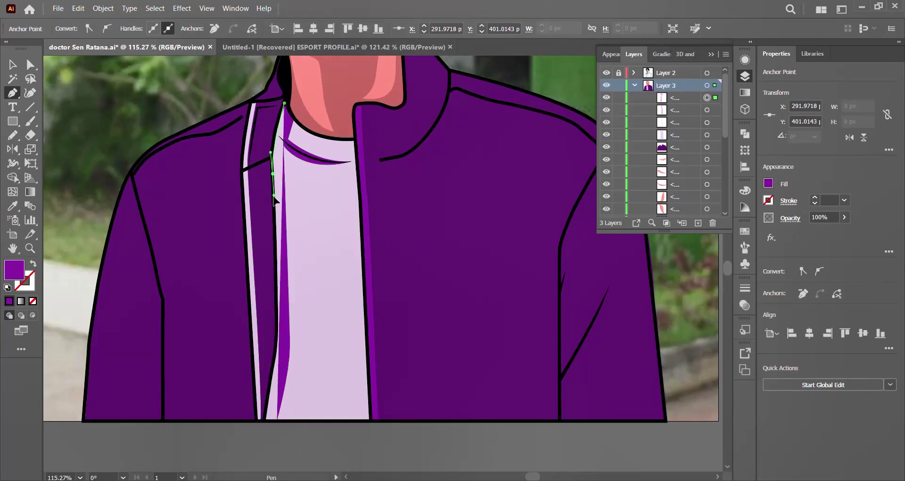
scroll(275, 292, down, 3)
click(262, 341)
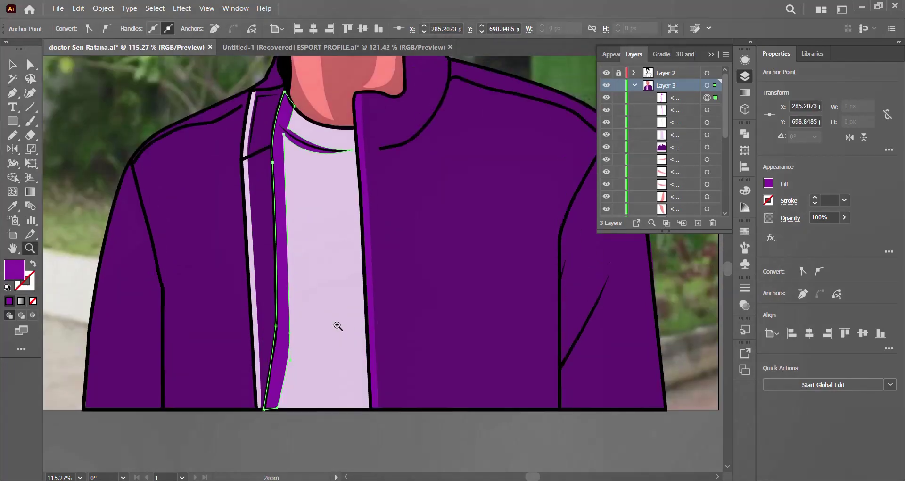
mouse_move(337, 323)
mouse_down()
mouse_move(153, 237)
mouse_move(309, 268)
mouse_move(164, 242)
mouse_up()
drag(297, 261, 358, 261)
Give the shirt shadow a lavender fill through the Color Picker
double_click(14, 269)
click(545, 121)
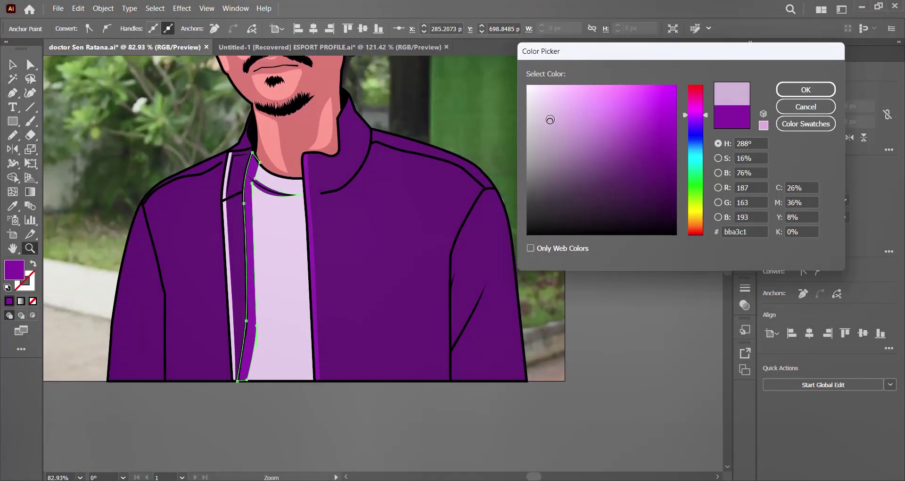
drag(545, 107, 546, 139)
click(805, 90)
mouse_move(333, 262)
mouse_down()
mouse_move(201, 257)
mouse_move(325, 259)
mouse_up()
double_click(15, 270)
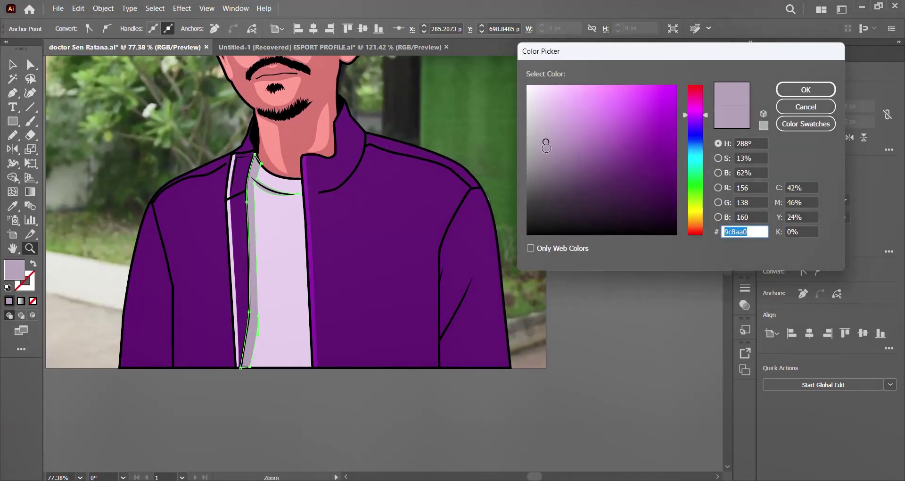
click(806, 90)
drag(353, 281, 189, 258)
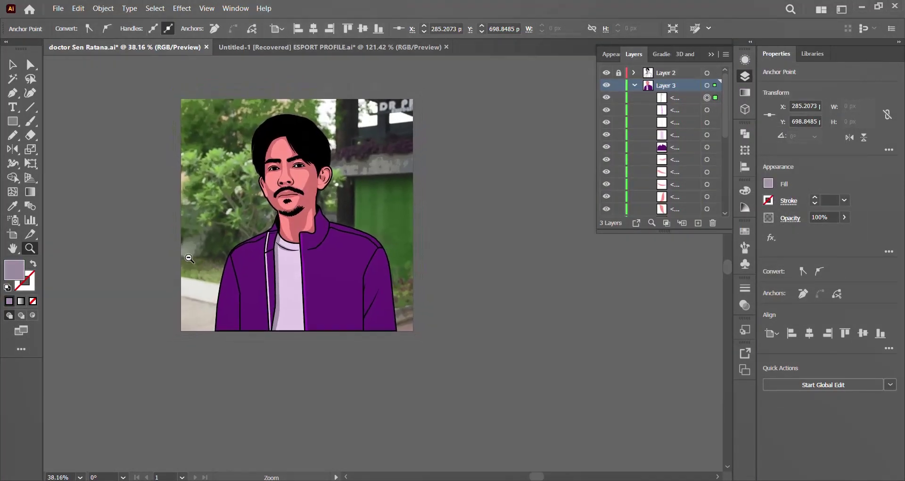
Darken the shadow's fill to a muted greyish mauve (8e7e91)
drag(295, 272, 385, 244)
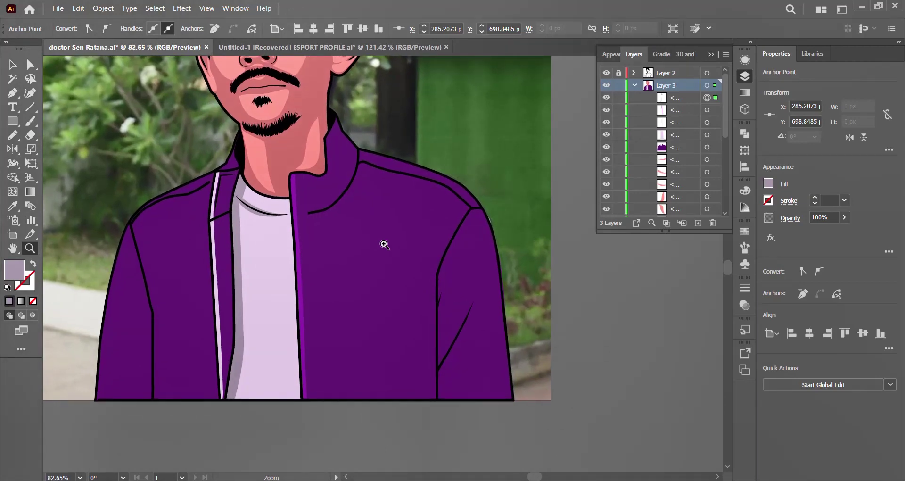
scroll(384, 245, down, 1)
ctrl+click(234, 236)
double_click(15, 270)
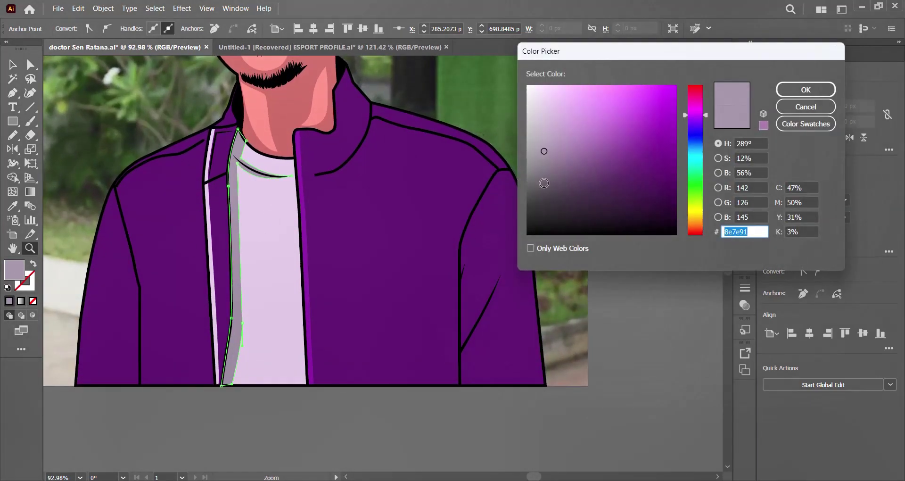
click(545, 158)
key(Return)
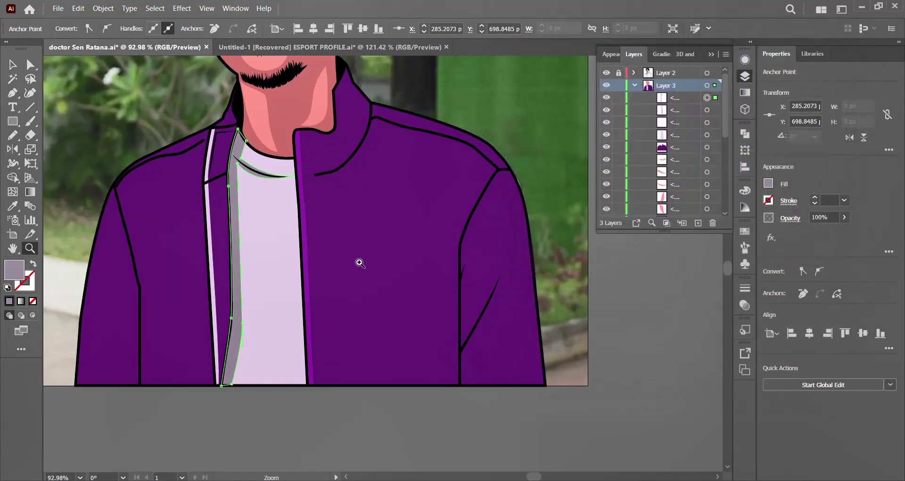
mouse_move(358, 262)
mouse_down()
mouse_move(305, 154)
mouse_move(384, 292)
mouse_move(62, 93)
mouse_up()
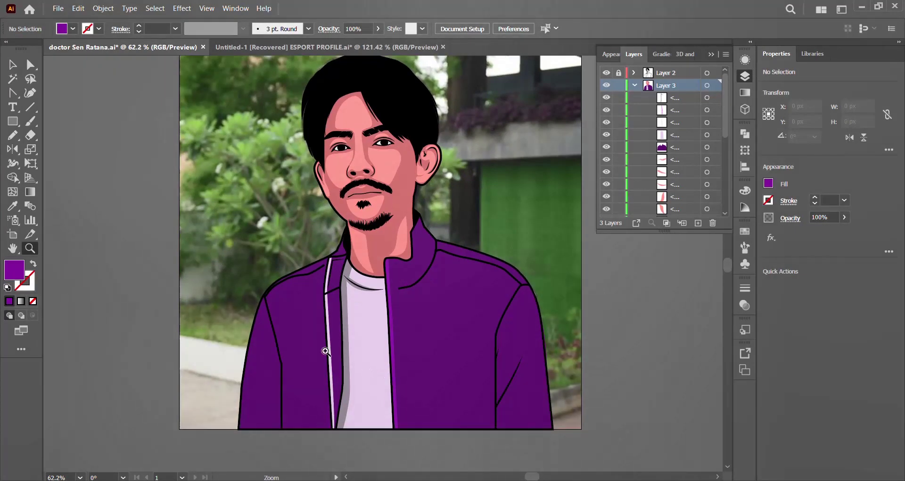
Start a Pen path at the jacket's bottom edge, curving up the left zipper strip to the collar
mouse_move(402, 375)
mouse_down()
mouse_move(402, 333)
mouse_move(374, 292)
mouse_up()
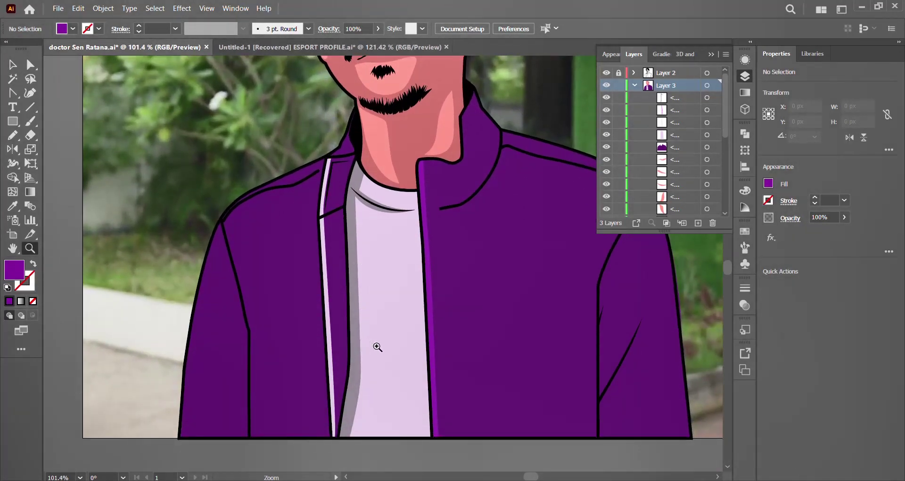
mouse_move(377, 347)
mouse_down()
mouse_move(391, 353)
mouse_move(440, 147)
mouse_up()
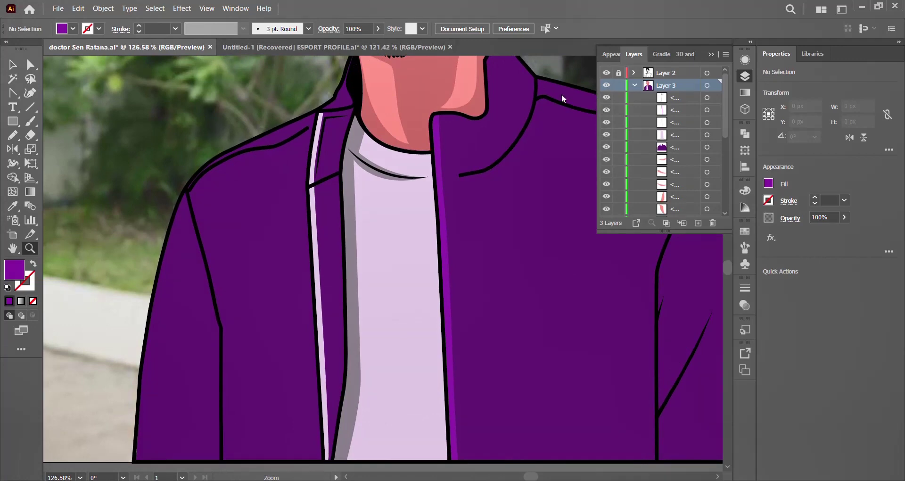
click(13, 93)
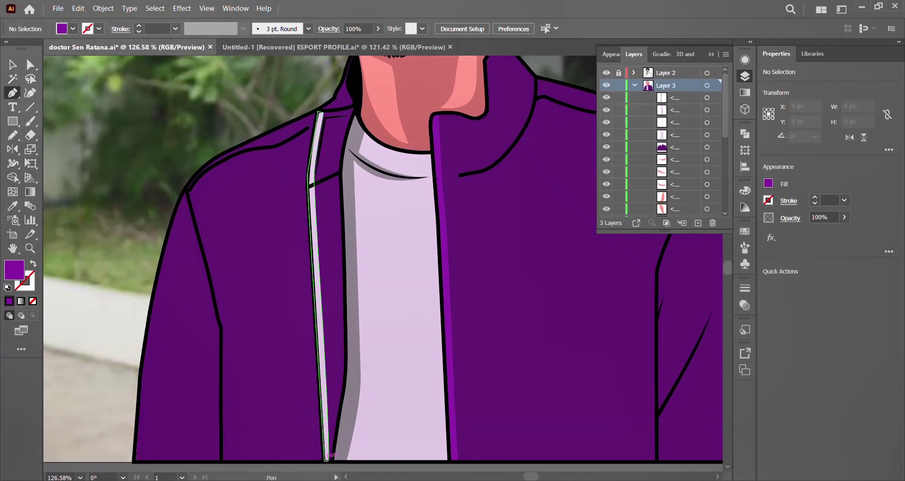
click(331, 461)
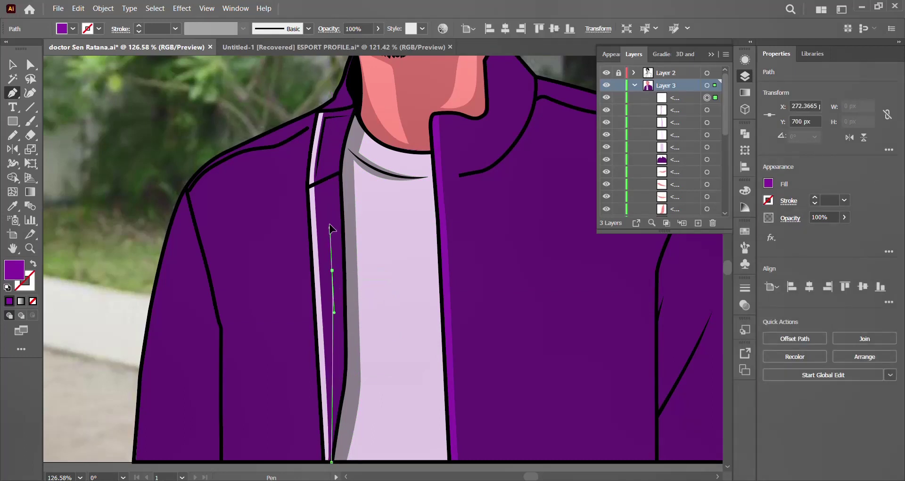
drag(328, 202, 326, 181)
scroll(359, 151, up, 1)
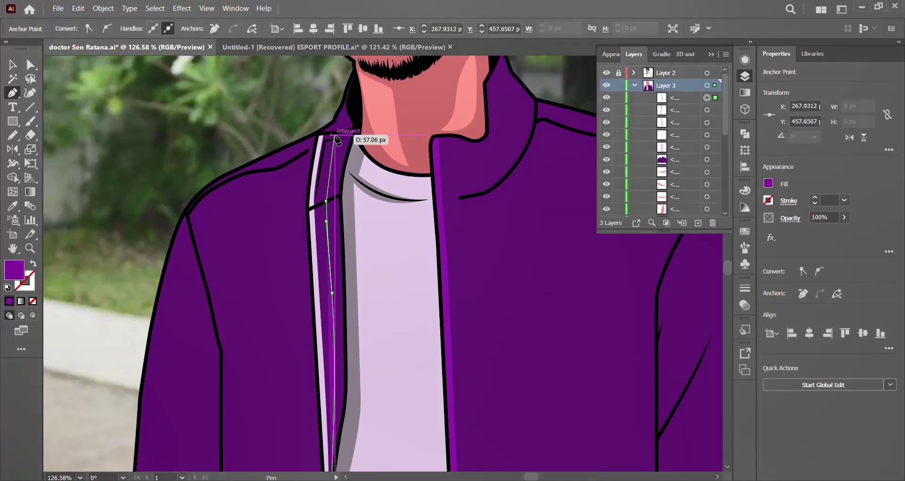
drag(337, 137, 318, 135)
Add anchors down the zipper strip's left edge back to the jacket's bottom edge
click(325, 135)
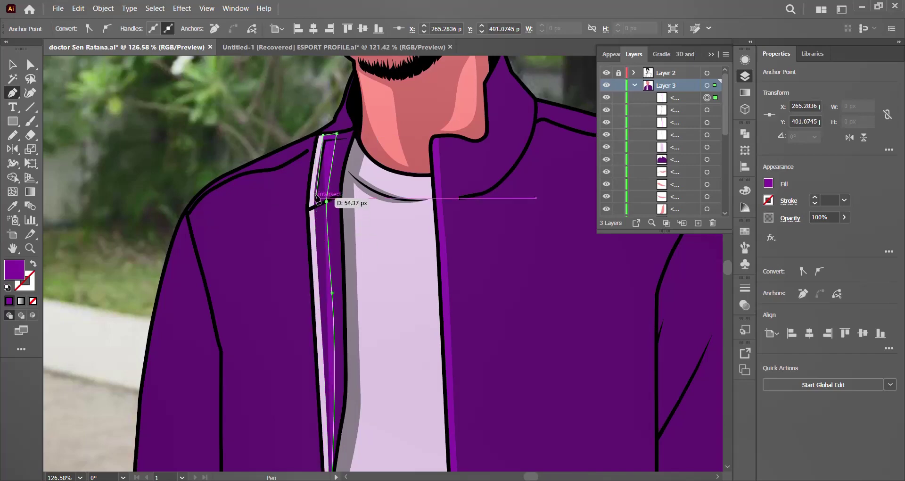
click(316, 192)
click(315, 217)
scroll(333, 429, down, 2)
click(332, 429)
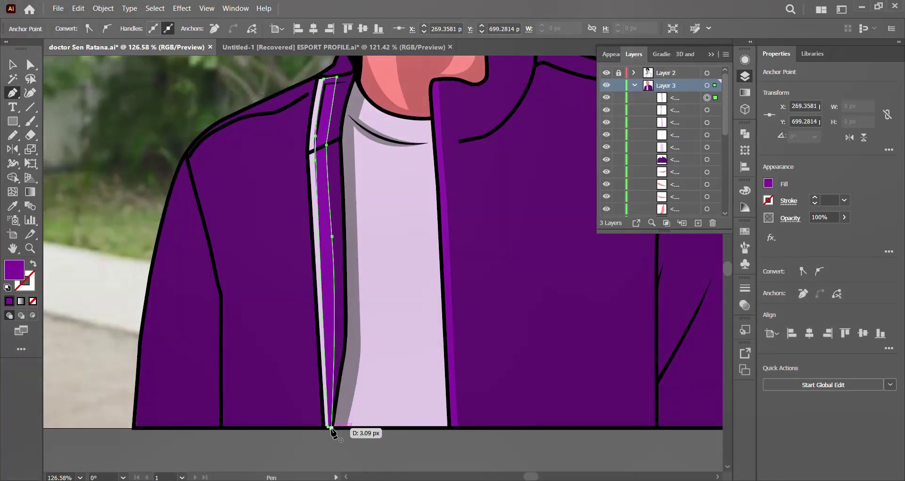
key(z)
mouse_move(358, 313)
mouse_down()
mouse_move(224, 266)
mouse_move(429, 340)
mouse_move(597, 279)
mouse_up()
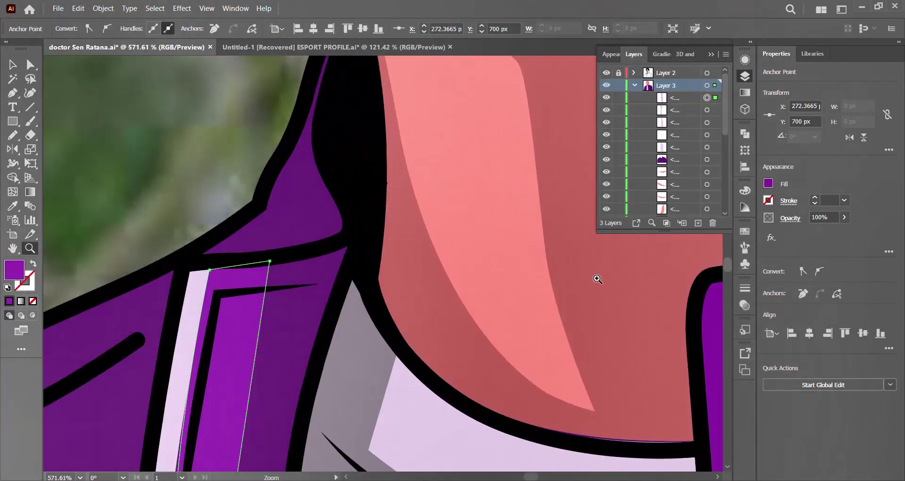
Draw a small triangular shading shape at the left collar tip using Layer 3 Outline view
ctrl+click(606, 86)
scroll(196, 179, up, 1)
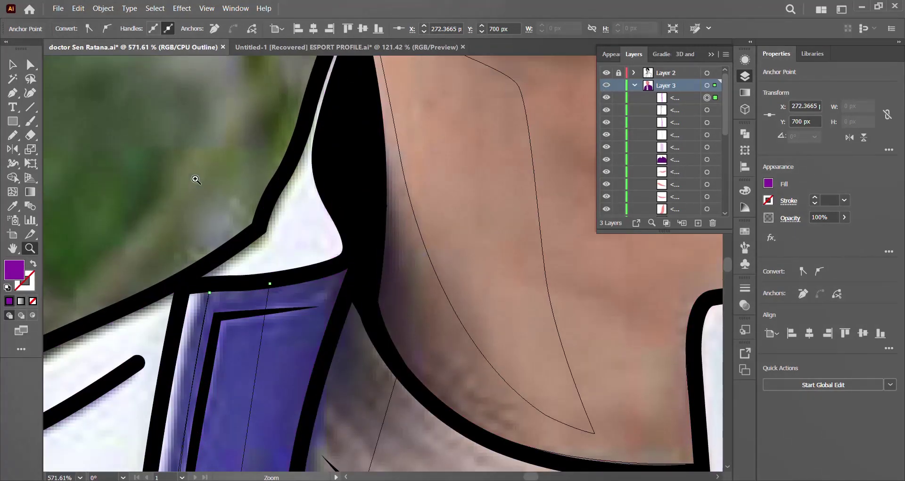
click(254, 263)
click(280, 249)
drag(286, 224, 288, 213)
drag(318, 259, 318, 258)
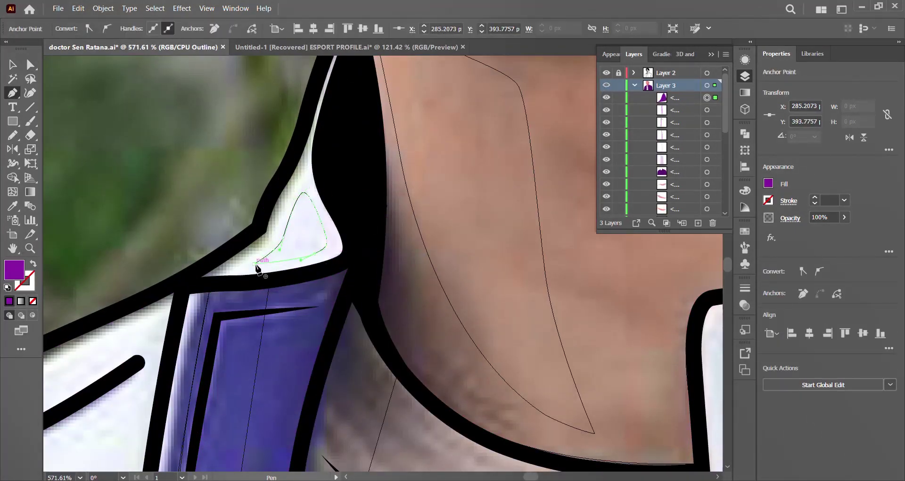
ctrl+click(606, 85)
key(z)
drag(368, 246, 176, 323)
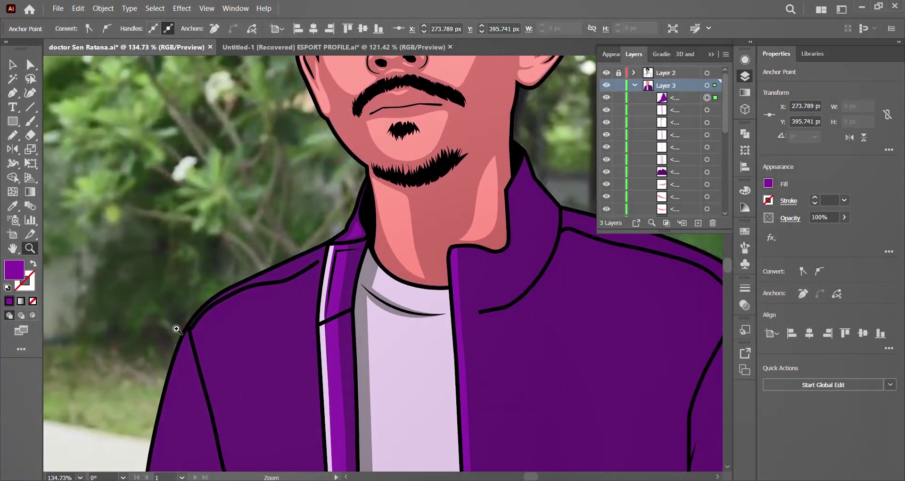
drag(386, 231, 424, 245)
Trace a lighter fold shape along the left shoulder in Outline view
key(ctrl+y)
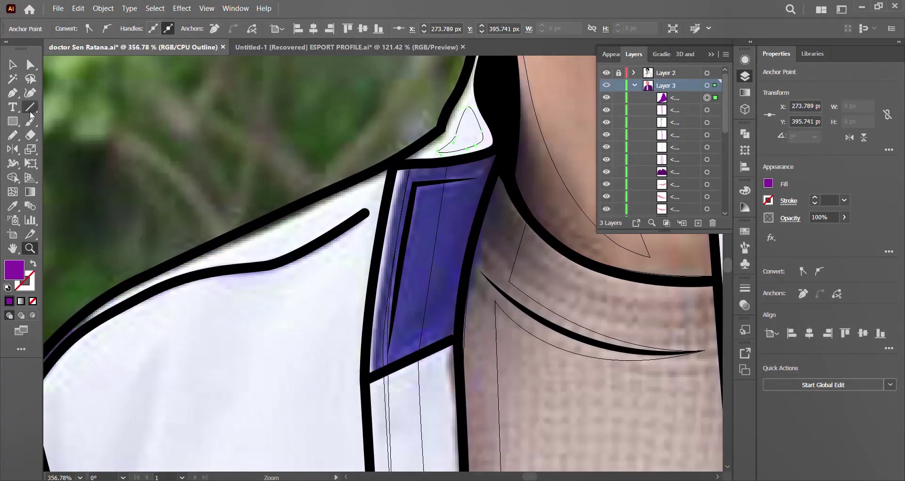
click(230, 257)
click(365, 193)
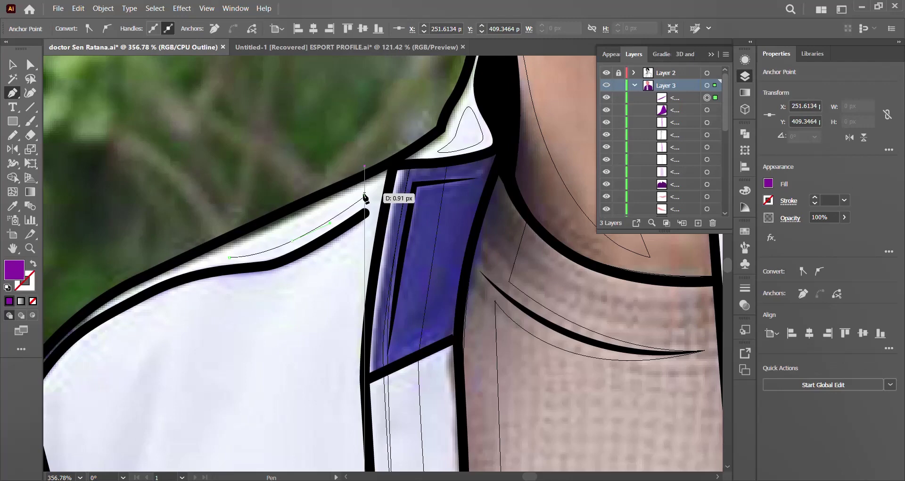
click(229, 257)
key(ctrl+y)
key(z)
mouse_move(369, 245)
mouse_down()
mouse_move(181, 323)
mouse_move(379, 307)
mouse_up()
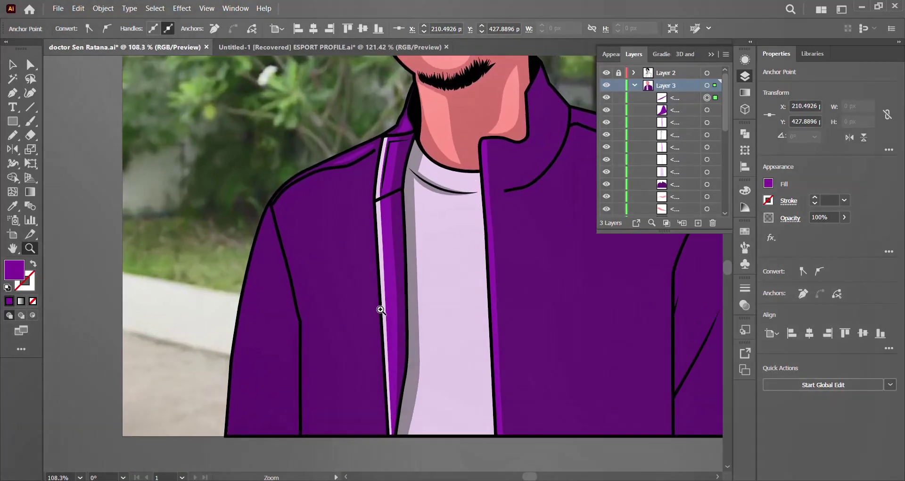
Pen-draw a closed fold shape from the left shoulder past the FBT logo to the jacket's bottom edge
key(ctrl+y)
click(318, 128)
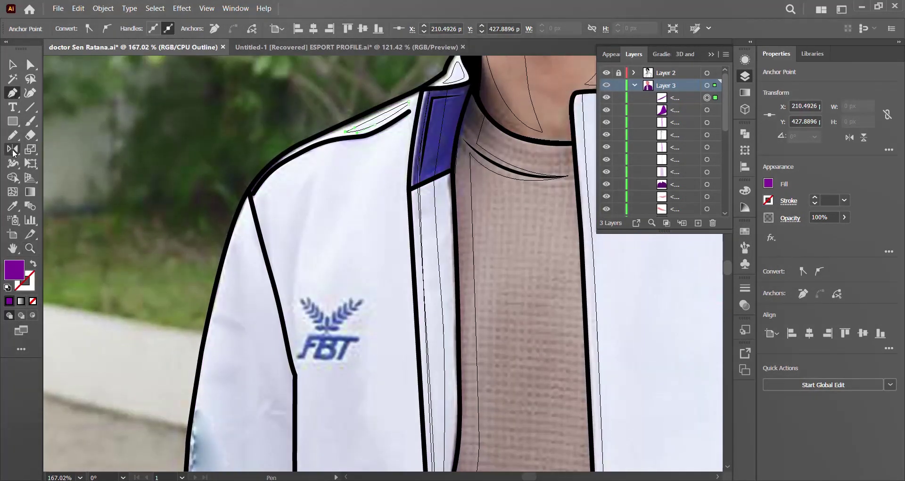
click(318, 180)
drag(301, 346, 302, 369)
scroll(309, 370, down, 3)
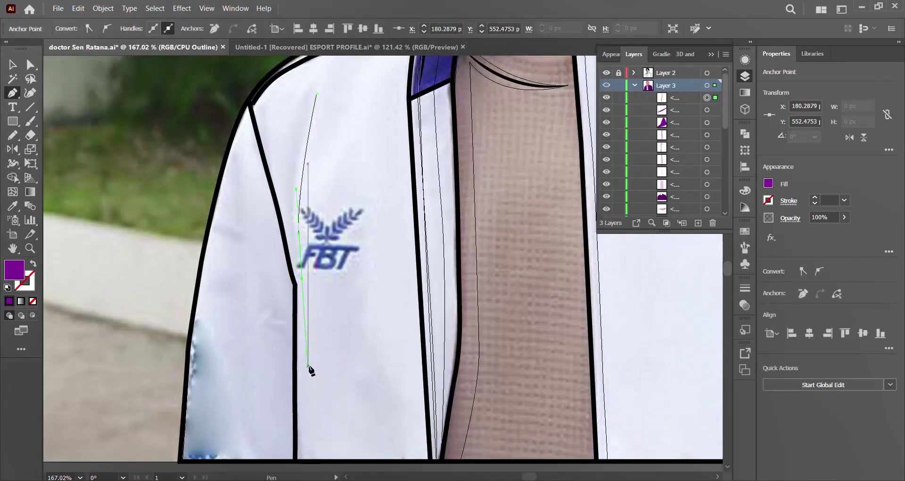
drag(300, 339, 305, 363)
click(308, 445)
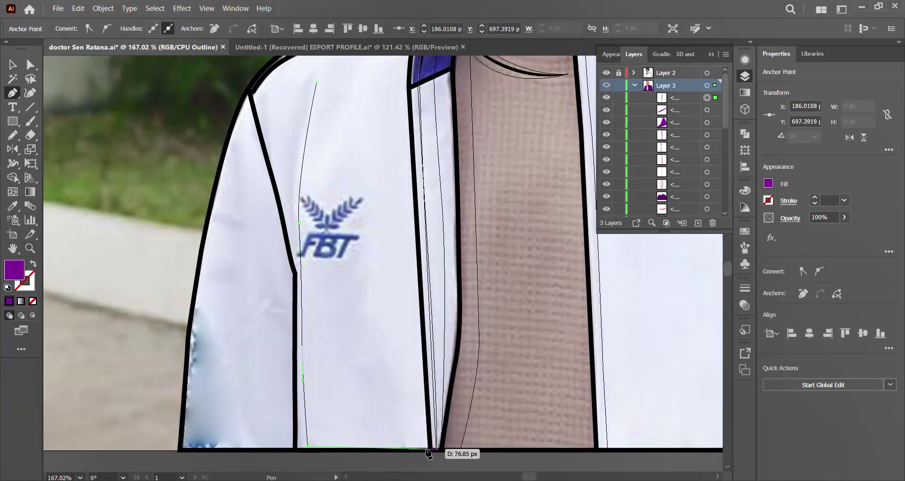
scroll(426, 62, up, 2)
scroll(430, 158, up, 1)
click(410, 220)
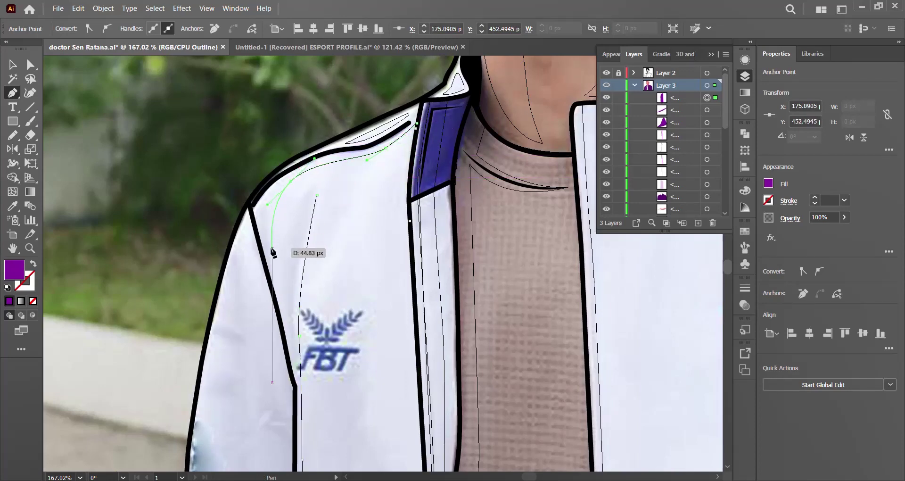
drag(314, 199, 341, 178)
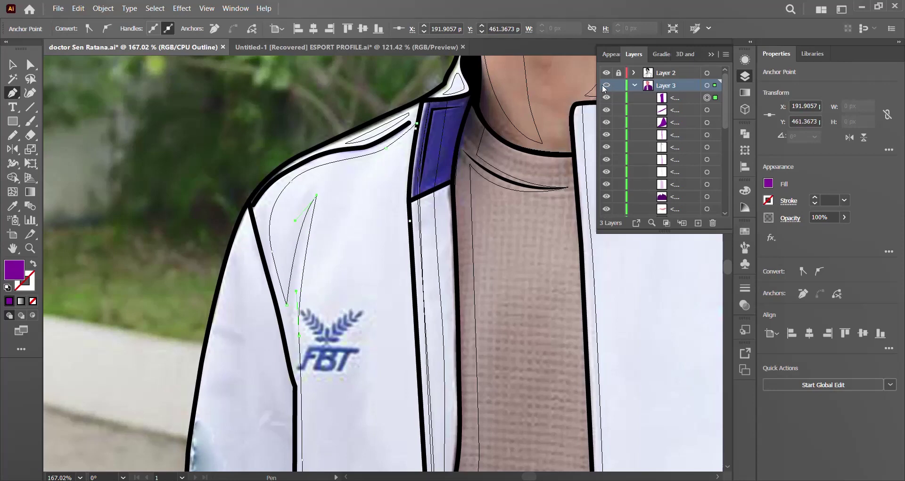
key(ctrl+y)
scroll(85, 208, down, 5)
scroll(126, 210, up, 2)
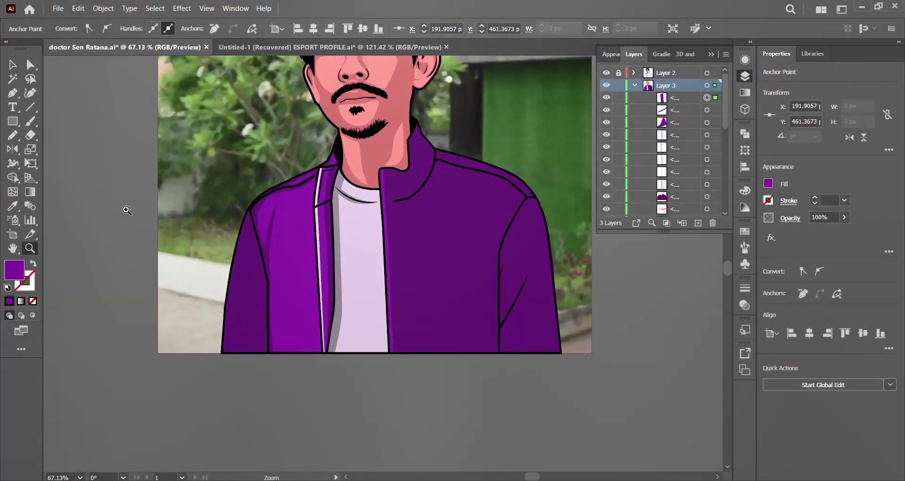
scroll(374, 256, up, 2)
scroll(374, 256, down, 3)
scroll(331, 287, up, 1)
scroll(332, 287, up, 2)
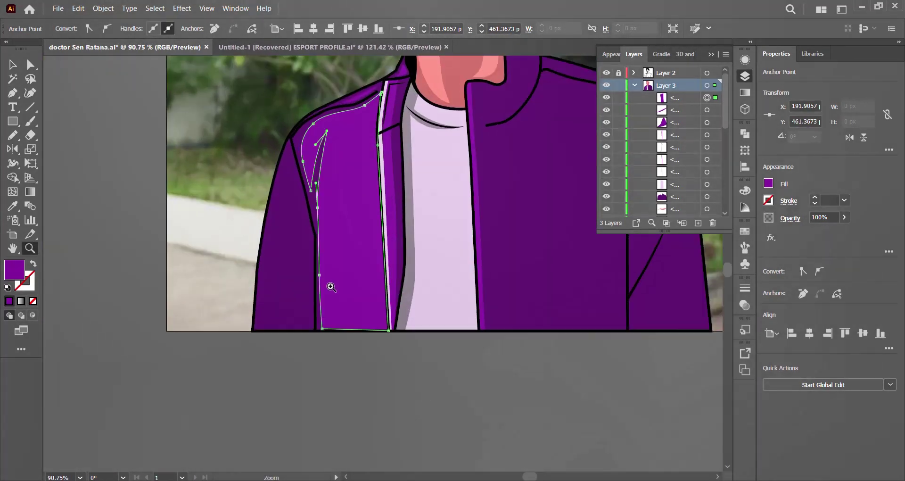
scroll(331, 287, up, 2)
Add a second fold shape along the left sleeve edge, from the hem up to the shoulder
key(ctrl+y)
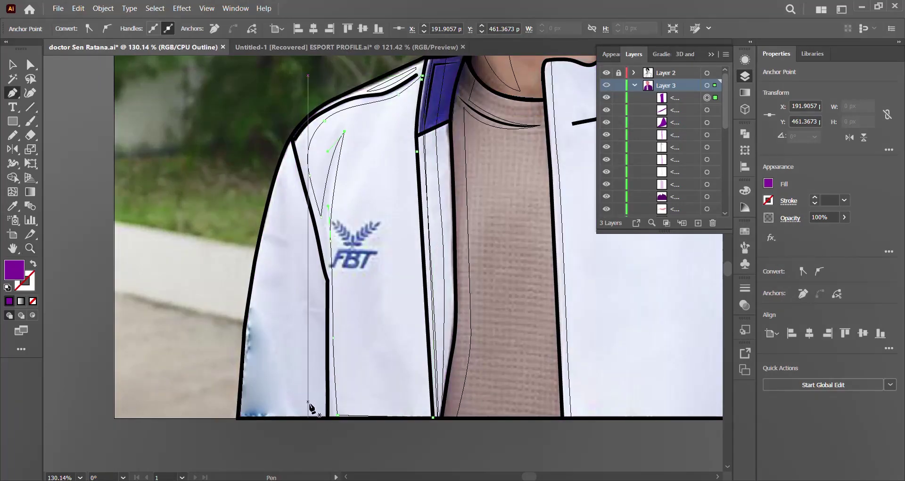
click(320, 418)
click(323, 318)
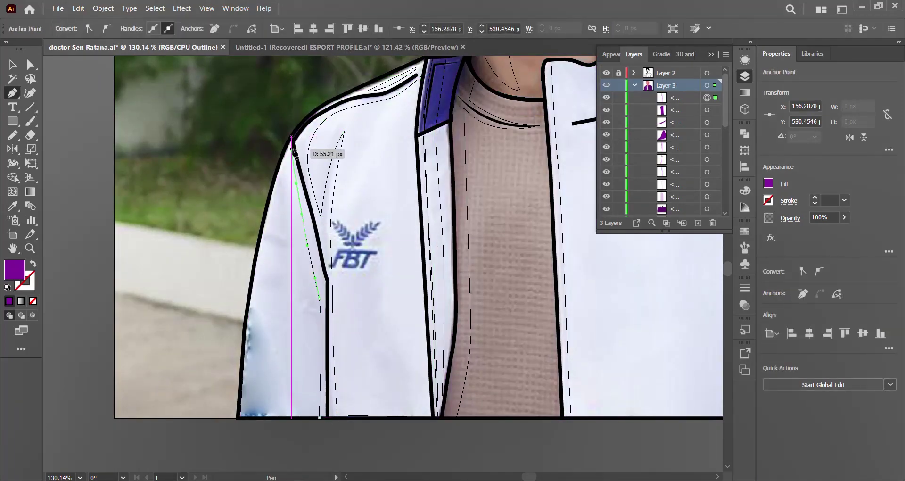
drag(296, 183, 285, 180)
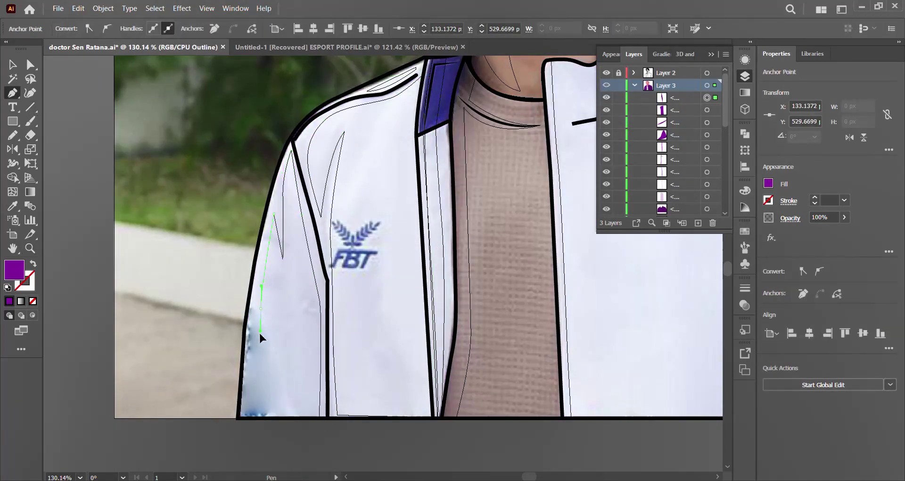
key(ctrl+y)
scroll(141, 250, down, 7)
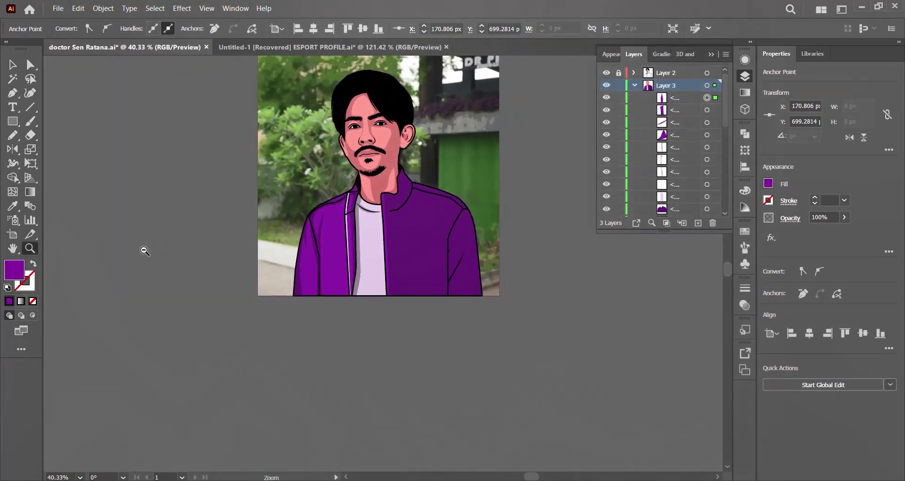
key(z)
scroll(430, 184, up, 3)
scroll(360, 319, down, 3)
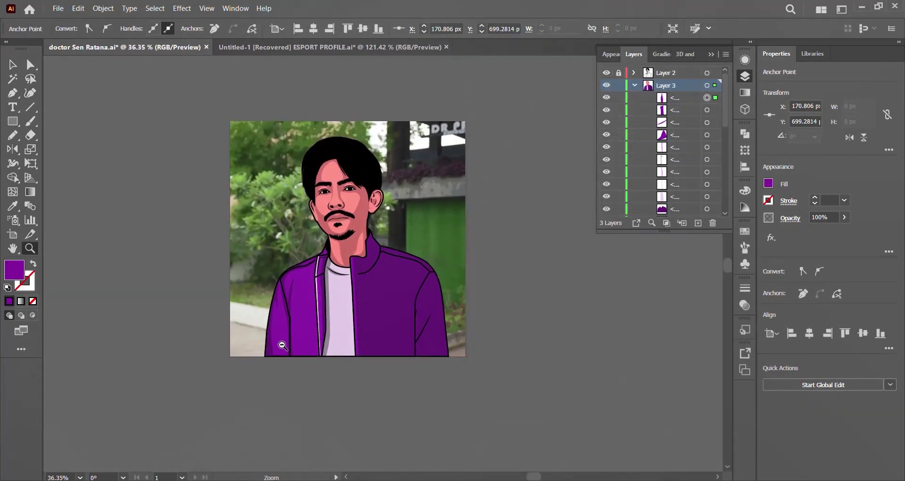
scroll(500, 321, up, 2)
scroll(386, 317, up, 1)
scroll(351, 303, up, 1)
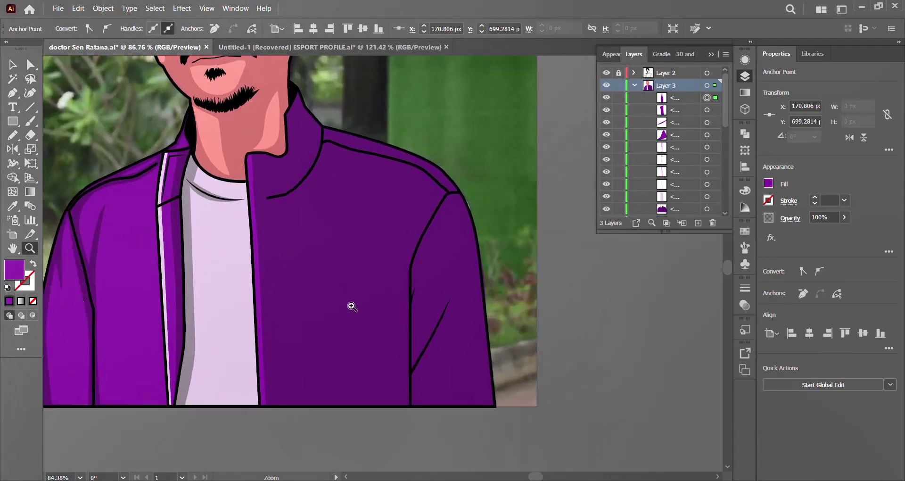
In Outline view, start the right-front panel with Pen anchors at the zipper and collar line
ctrl+click(607, 85)
scroll(330, 181, up, 1)
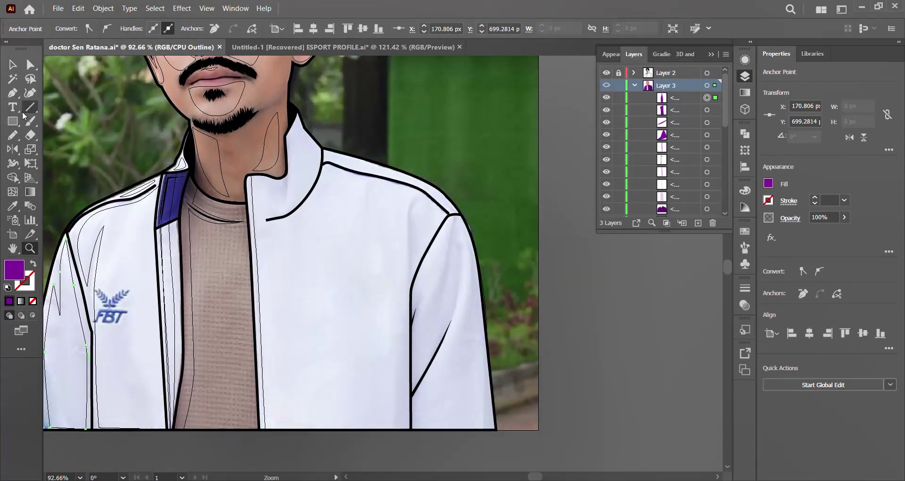
key(p)
click(263, 233)
drag(281, 228, 293, 222)
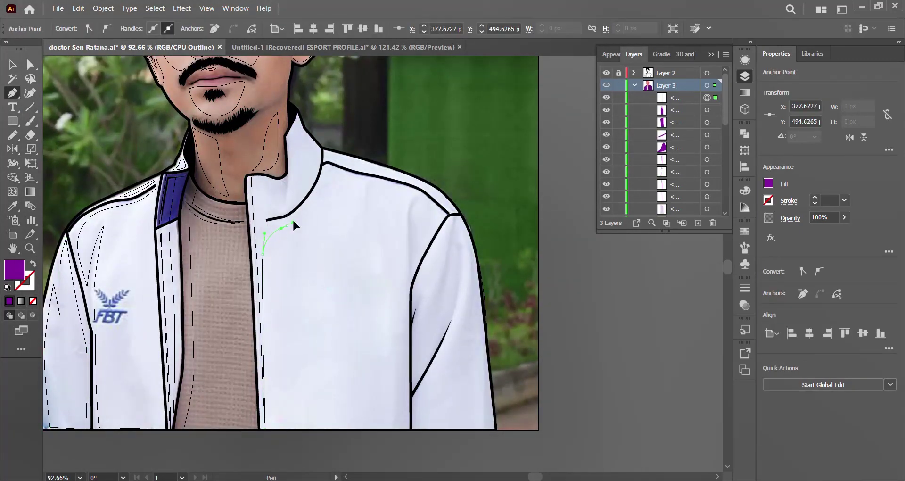
click(293, 221)
Continue the panel along the shoulder seam and down the sleeve seam to the bottom edge
click(334, 173)
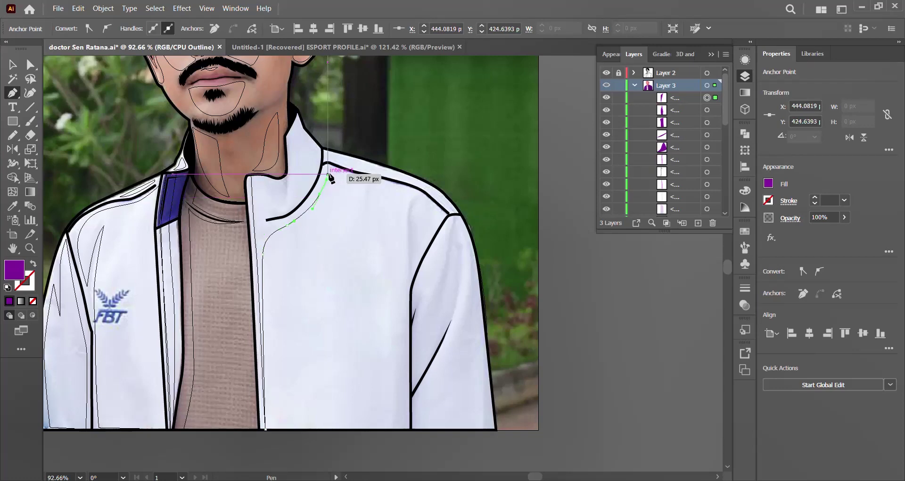
drag(364, 181, 364, 203)
click(372, 183)
click(411, 194)
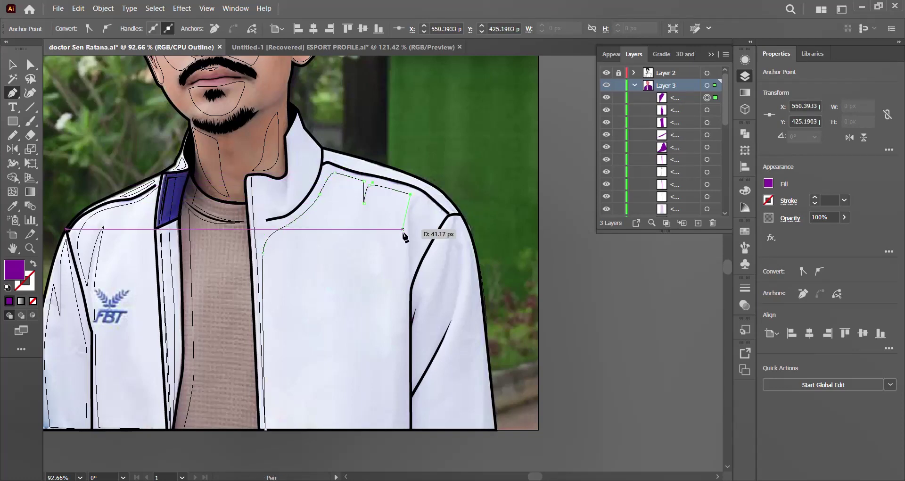
click(409, 266)
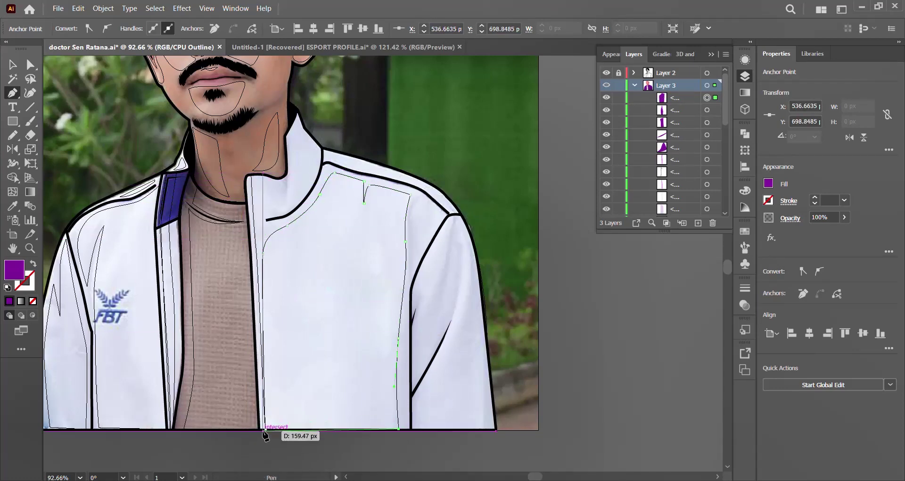
key(ctrl+y)
scroll(223, 260, down, 3)
scroll(380, 308, up, 2)
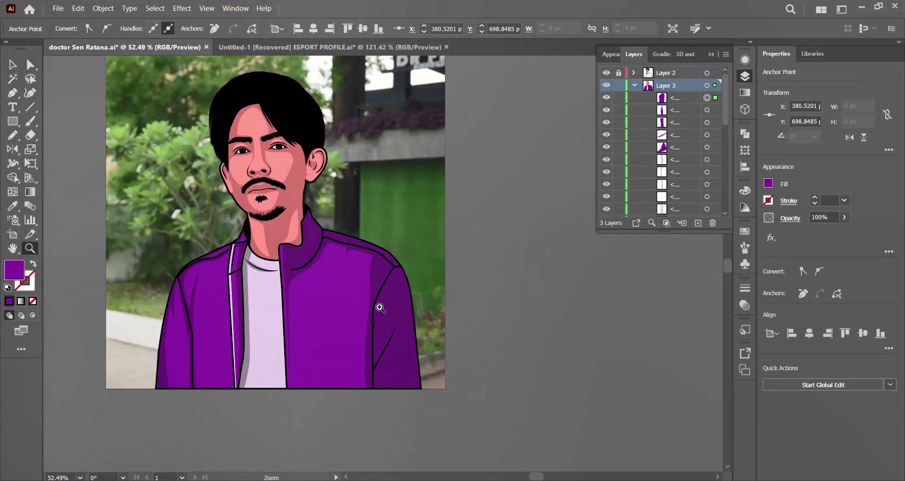
scroll(380, 310, up, 3)
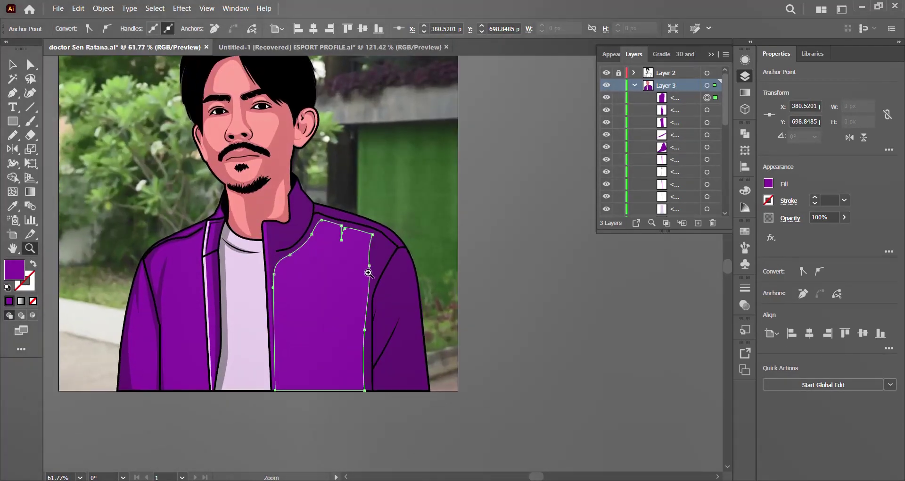
Select the narrow strip beside the right zipper and open its fill colour
click(13, 63)
click(272, 283)
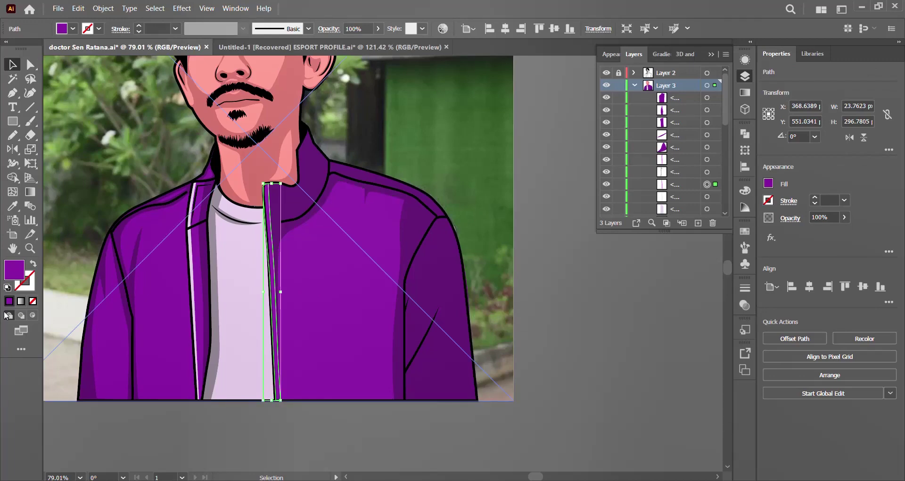
double_click(16, 270)
key(Return)
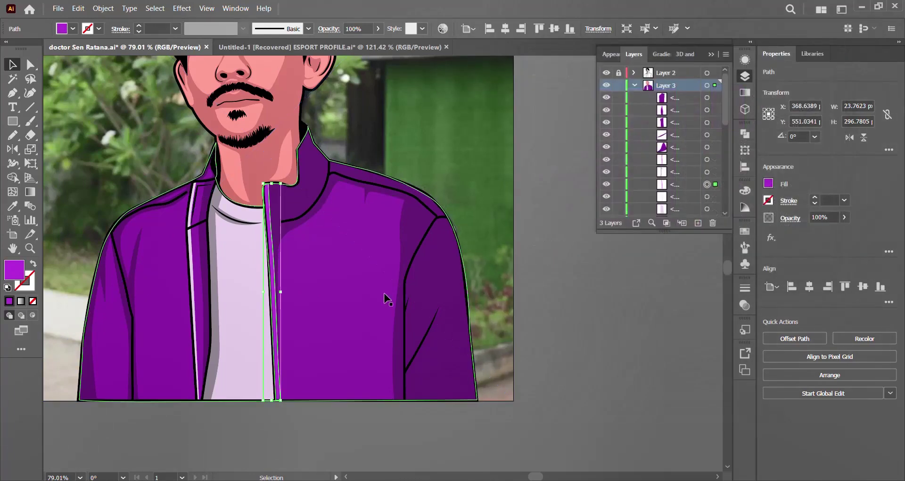
key(z)
scroll(274, 354, down, 3)
scroll(274, 354, up, 2)
Change the strip's fill to a brighter magenta (cc30f2)
double_click(15, 270)
click(648, 97)
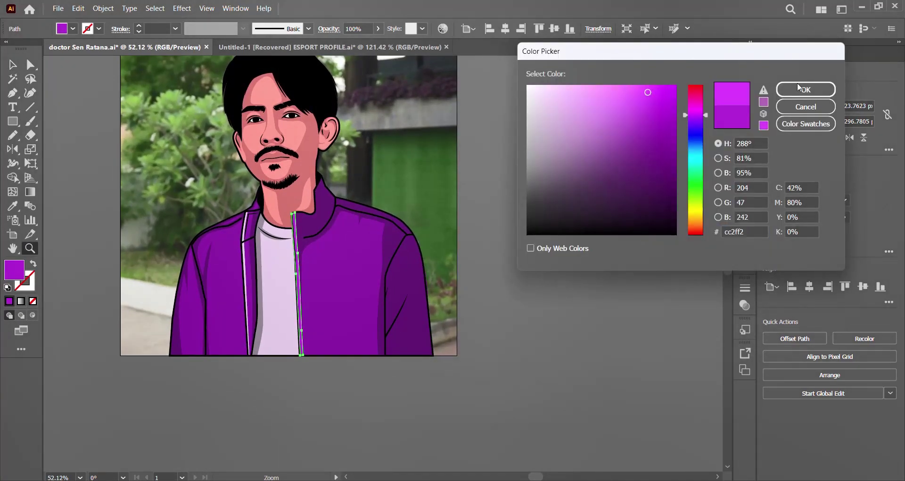
click(802, 89)
scroll(394, 336, up, 3)
scroll(394, 337, down, 3)
scroll(300, 354, up, 3)
double_click(15, 269)
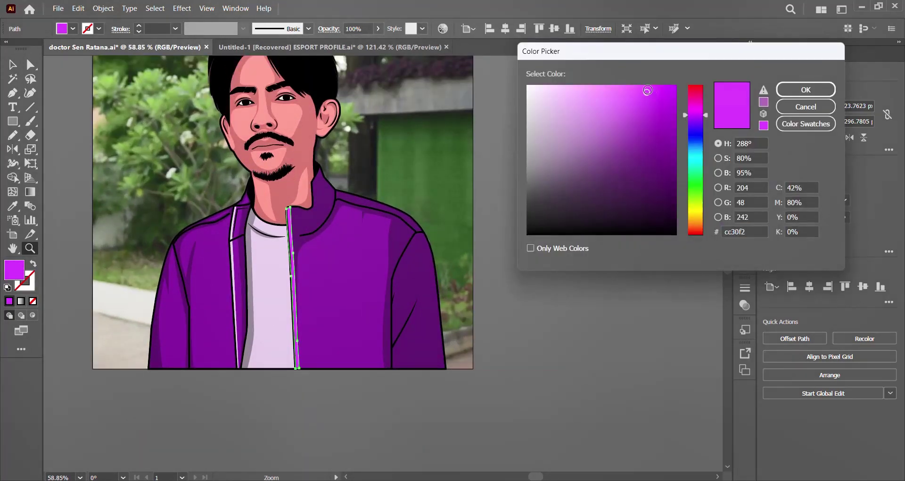
key(Return)
scroll(338, 299, down, 3)
scroll(471, 311, up, 4)
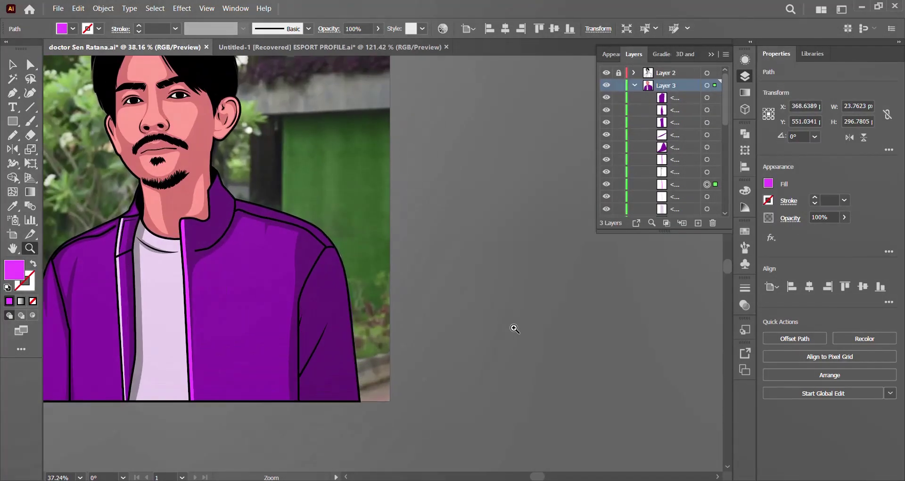
scroll(331, 323, up, 4)
Pen-draw a bright magenta patch in the inner collar corner beside the neck
key(ctrl+y)
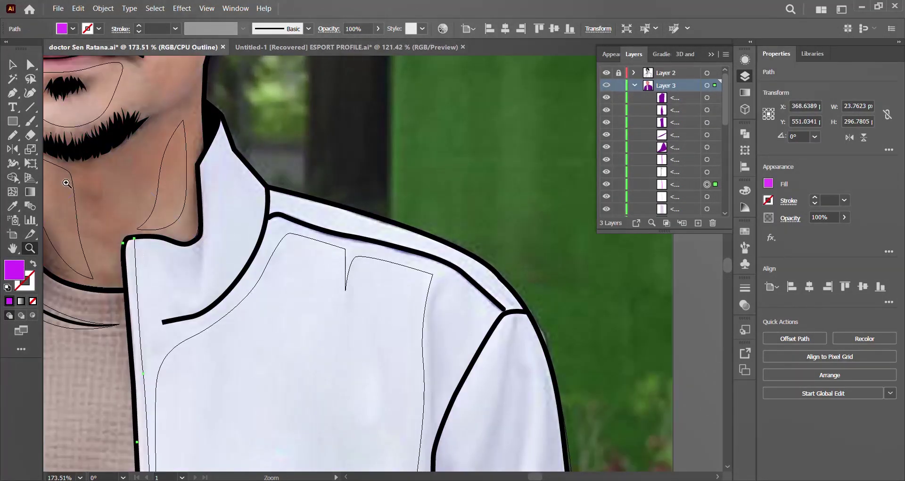
click(142, 316)
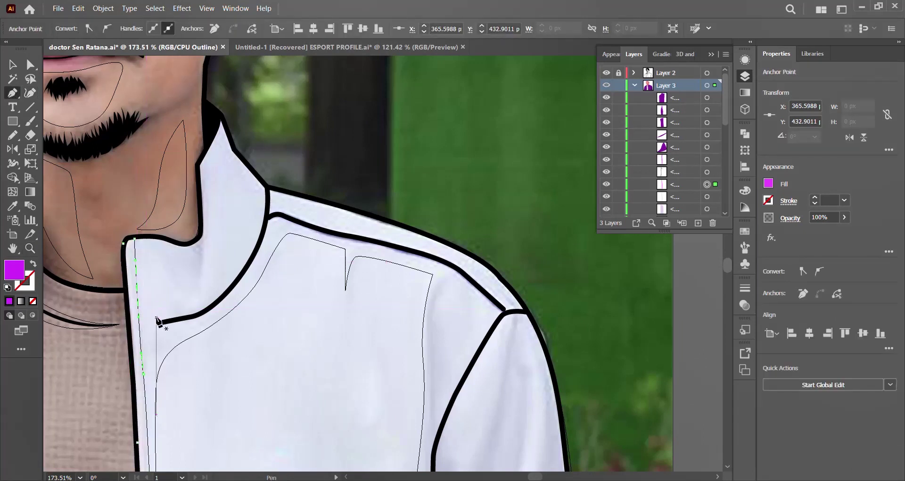
click(148, 313)
drag(190, 301, 196, 294)
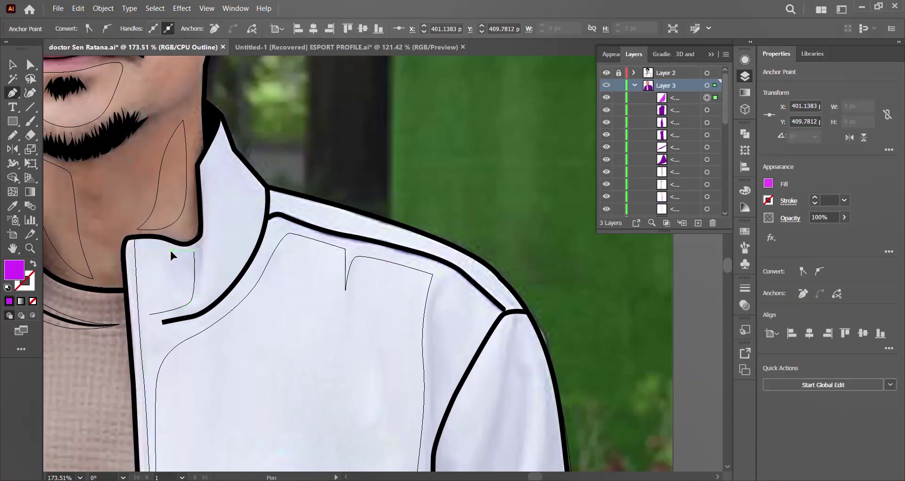
click(146, 315)
key(ctrl+y)
key(z)
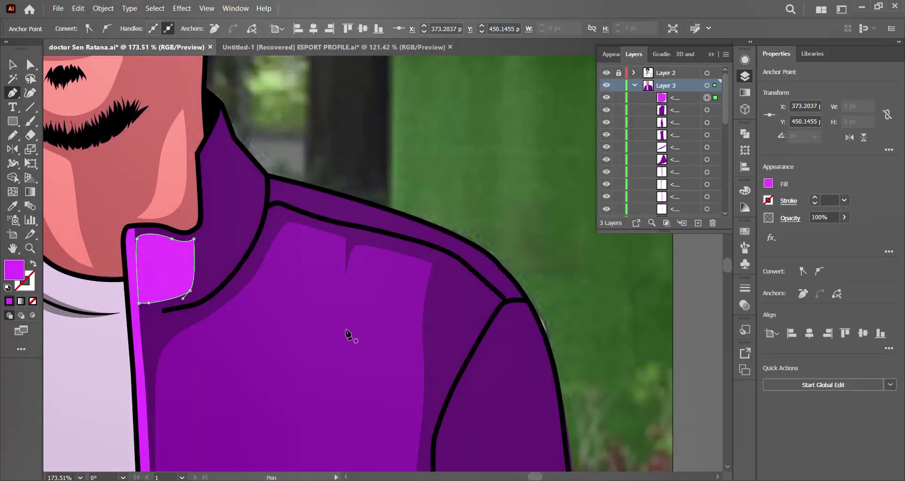
mouse_move(344, 334)
mouse_down()
mouse_move(184, 238)
mouse_move(264, 240)
mouse_up()
Trace a dark purple shading shape up along the collar edge
key(ctrl+y)
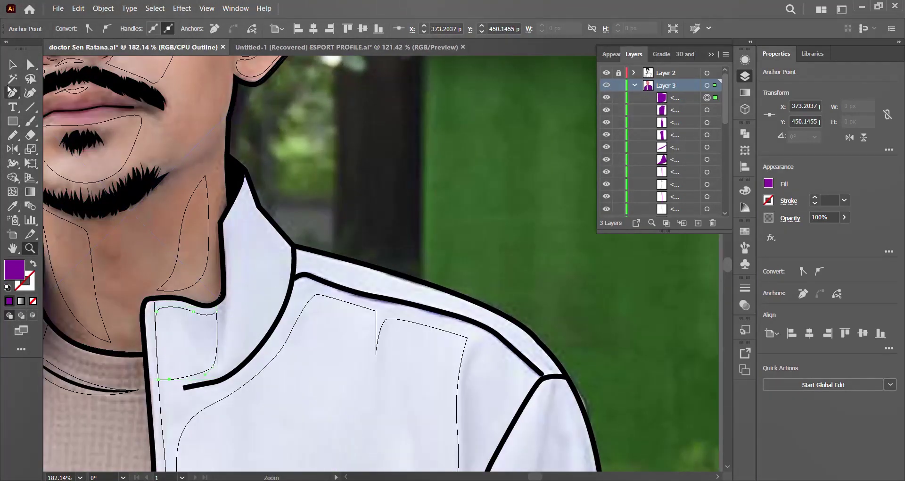
click(218, 369)
click(231, 325)
click(236, 293)
click(229, 247)
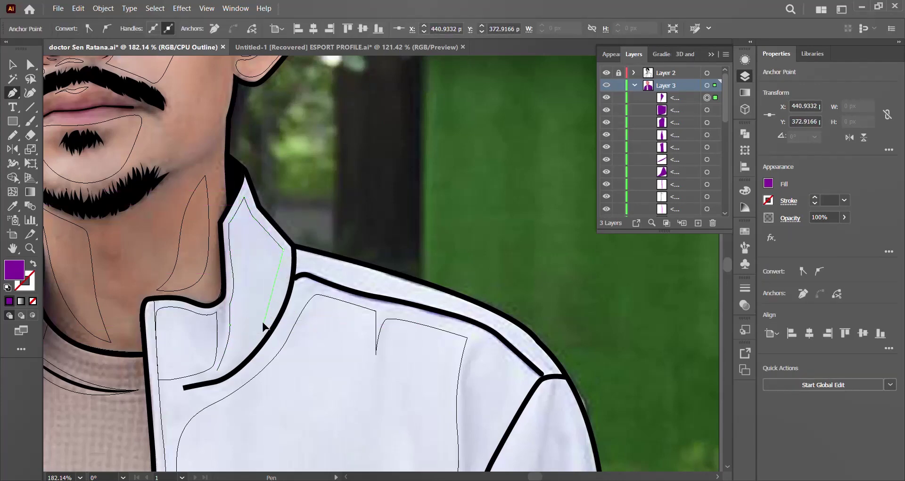
drag(216, 372, 218, 373)
key(ctrl+y)
key(z)
mouse_move(358, 320)
mouse_down()
mouse_move(241, 307)
mouse_move(305, 321)
mouse_up()
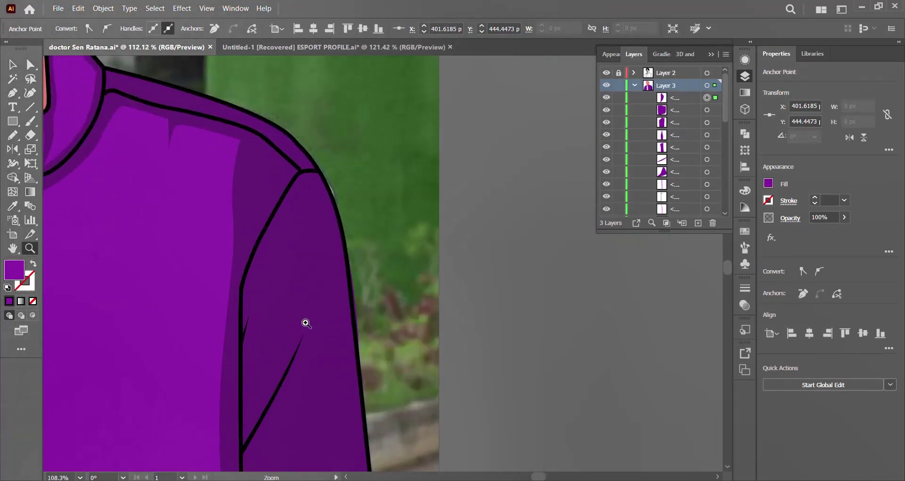
In Outline view, start a fold shape at the sleeve's inner seam and run it upward
ctrl+click(607, 85)
click(253, 443)
click(242, 407)
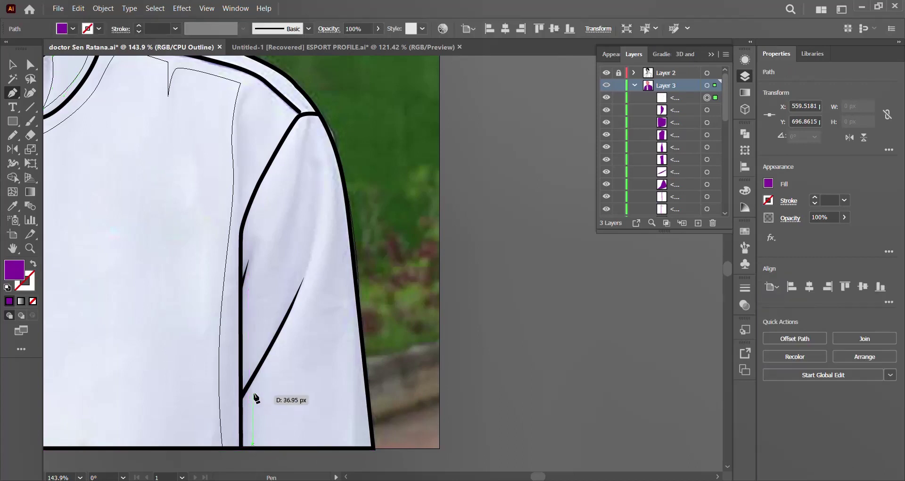
click(263, 377)
scroll(329, 241, up, 1)
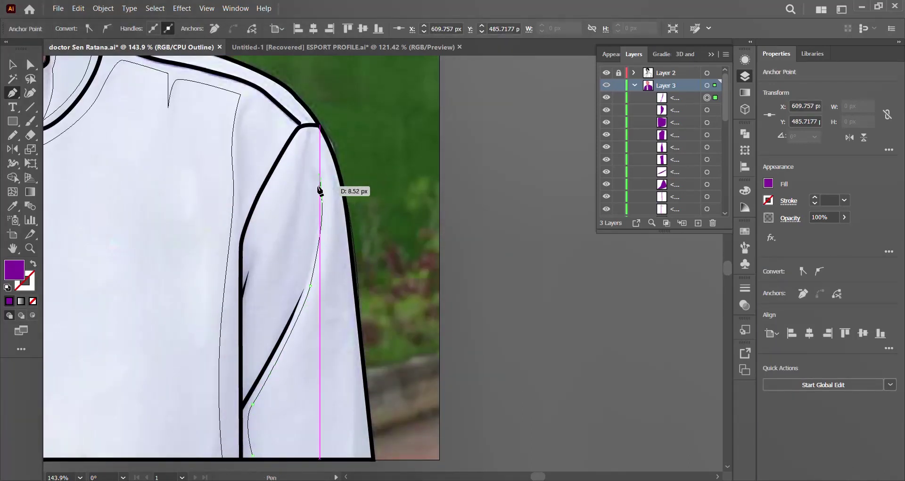
Curve the fold edges along the right sleeve and close the shape at the sleeve's bottom corner
drag(320, 190, 322, 231)
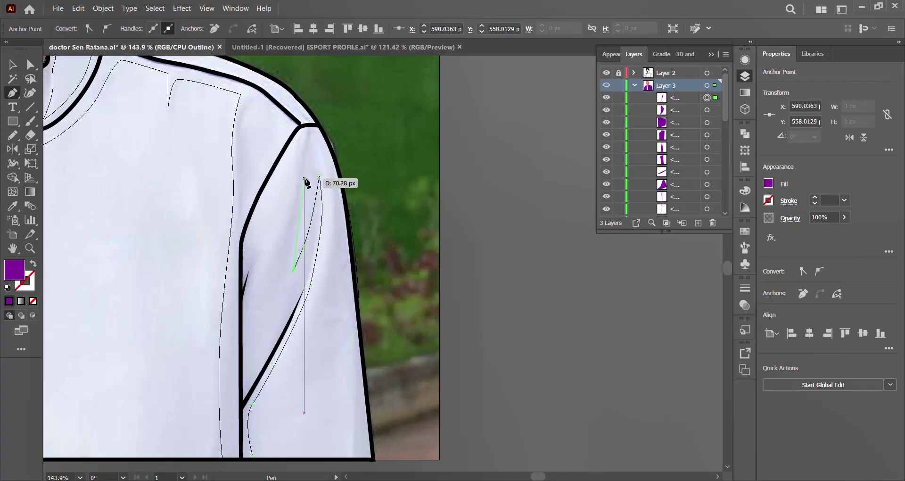
drag(289, 300, 254, 349)
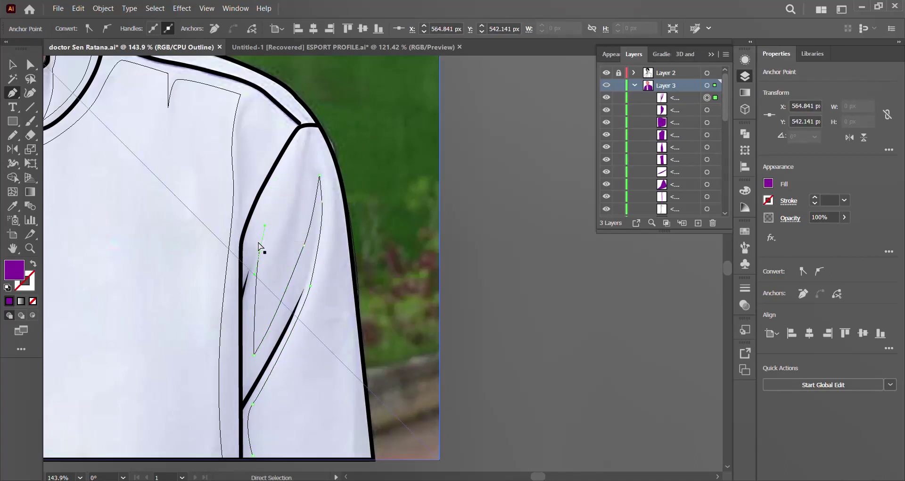
drag(258, 246, 280, 180)
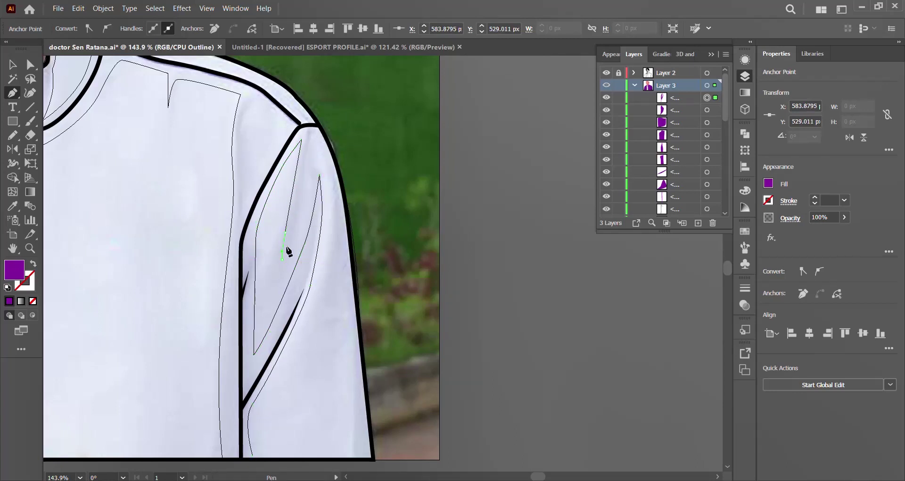
scroll(338, 175, down, 3)
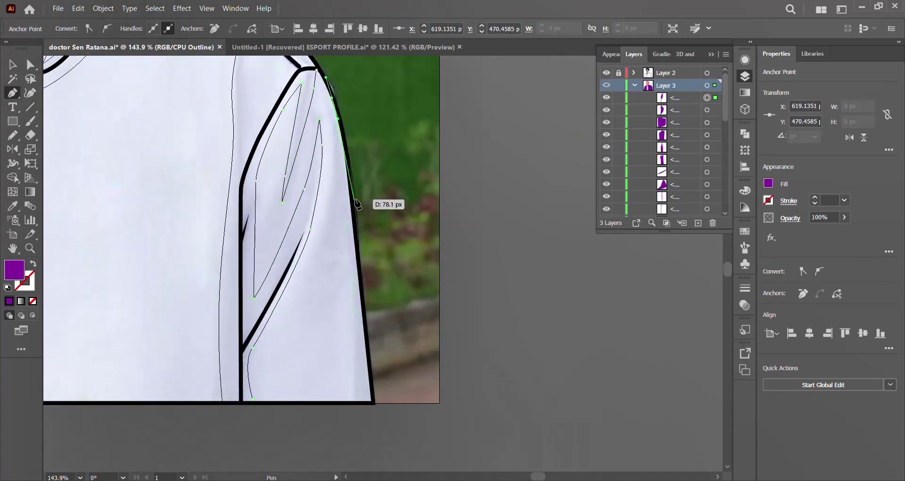
drag(357, 211, 357, 231)
click(373, 401)
Check the dark purple sleeve folds in colour preview, then begin a shading shape under the shoulder seam
key(ctrl+y)
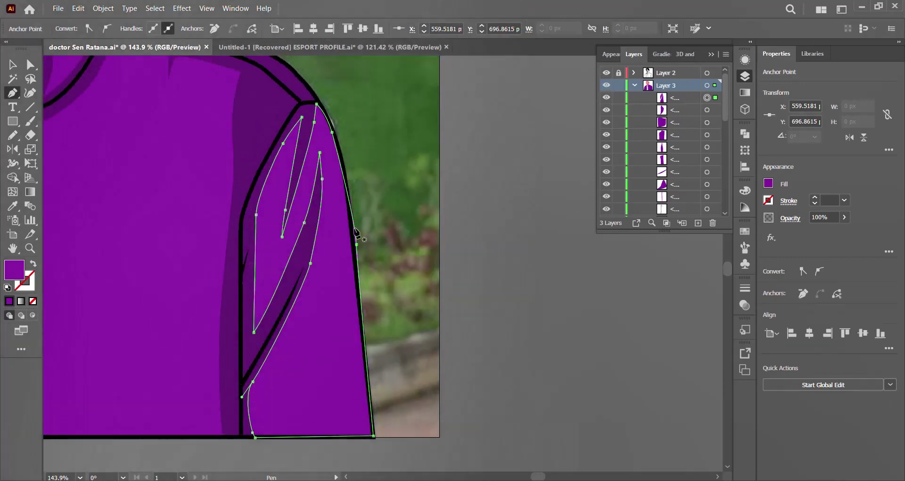
key(z)
drag(229, 195, 479, 287)
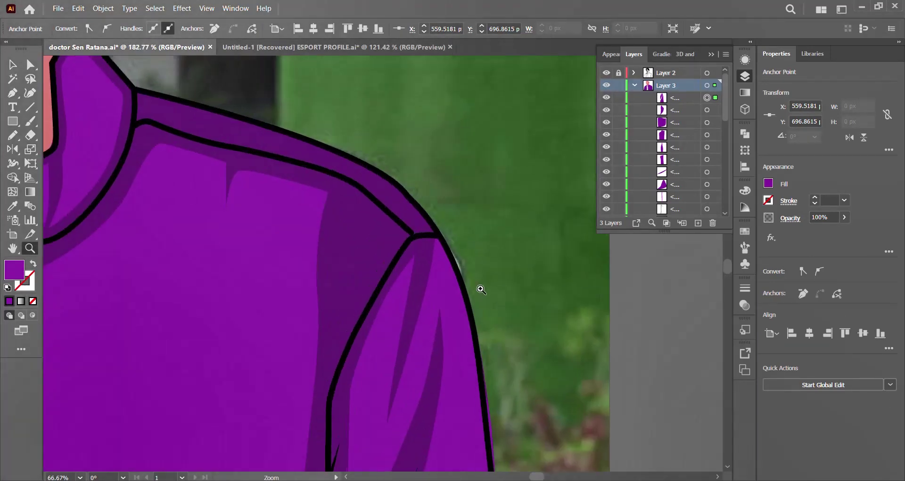
key(ctrl+y)
key(p)
mouse_move(332, 360)
mouse_down()
mouse_move(330, 259)
mouse_move(332, 282)
mouse_move(338, 259)
mouse_up()
Finish the shading shape at the shoulder seam and zoom in on the jacket shoulder
click(404, 235)
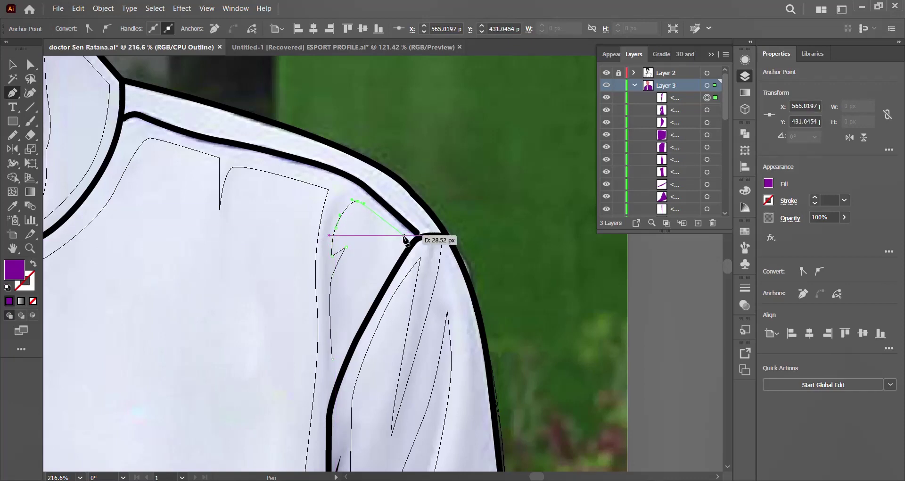
key(ctrl+y)
key(z)
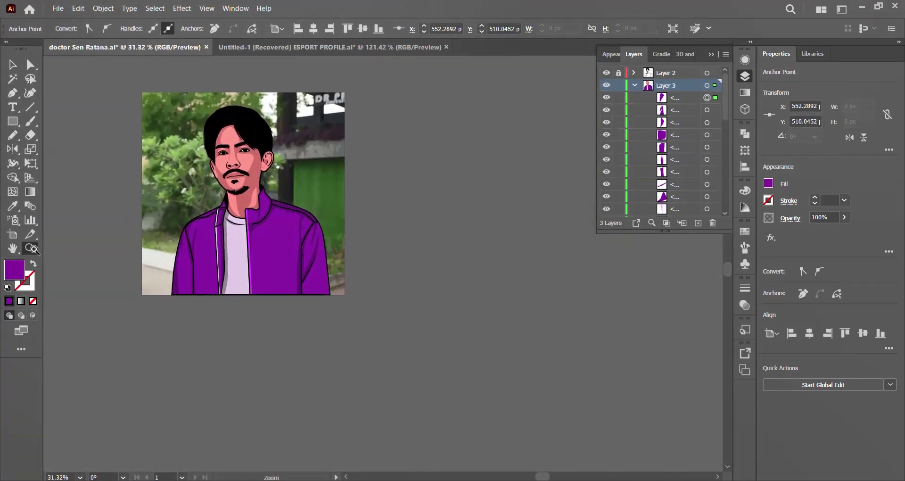
drag(299, 219, 286, 329)
drag(288, 189, 608, 89)
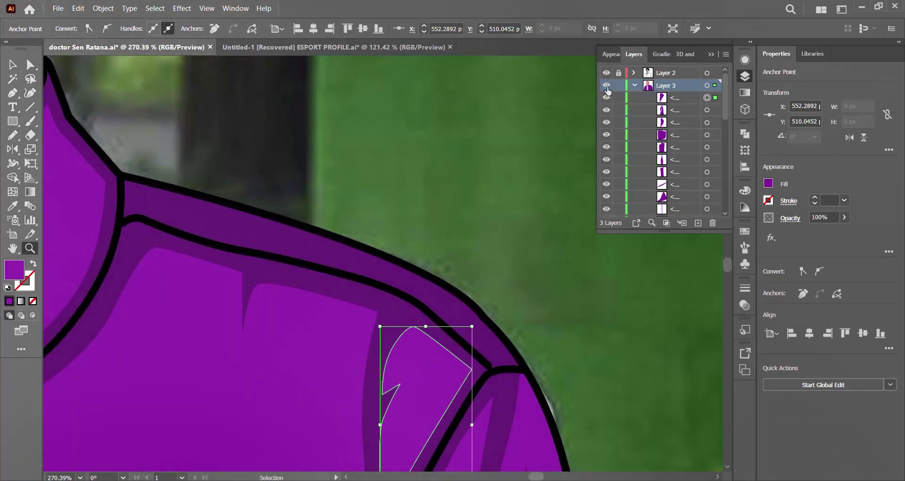
Trace a narrow highlight strip from the collar seam along the shoulder to the sleeve seam
key(ctrl+y)
key(p)
click(135, 206)
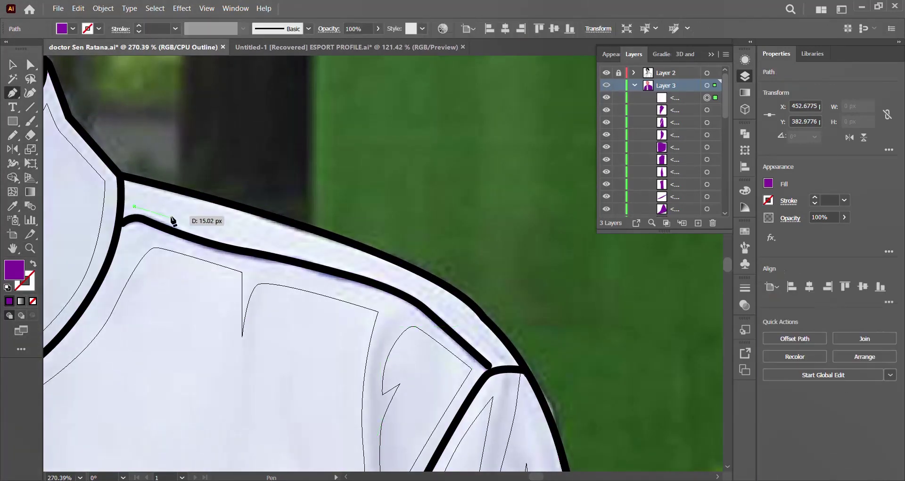
drag(206, 236, 316, 259)
key(ctrl+z)
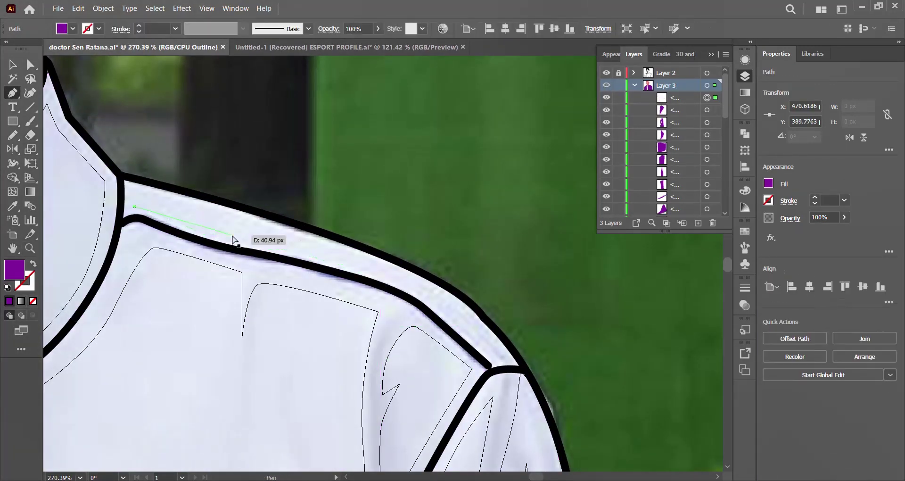
drag(254, 240, 263, 245)
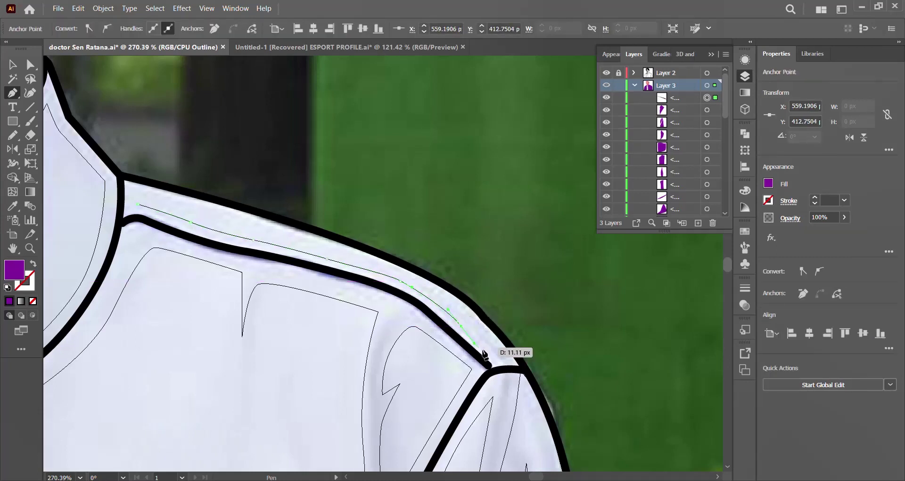
drag(503, 358, 506, 361)
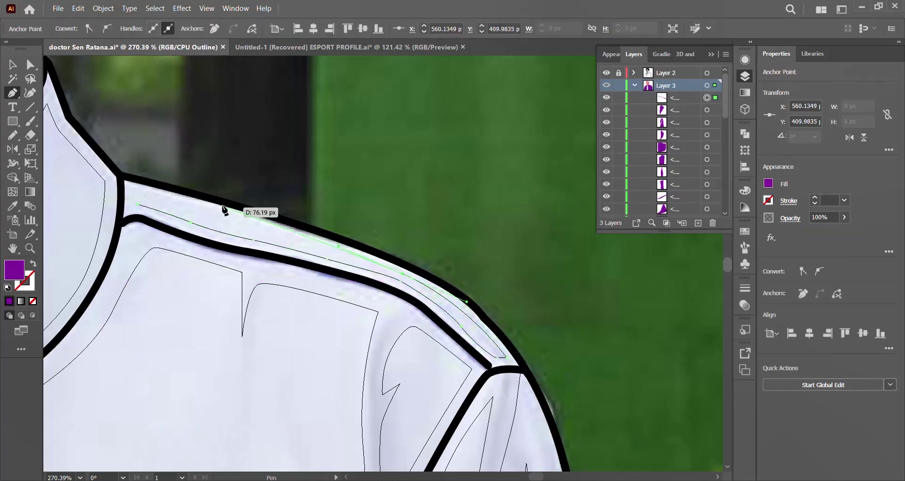
Review the new shoulder strip in colour preview, fitting the artboard then zooming in
key(ctrl+y)
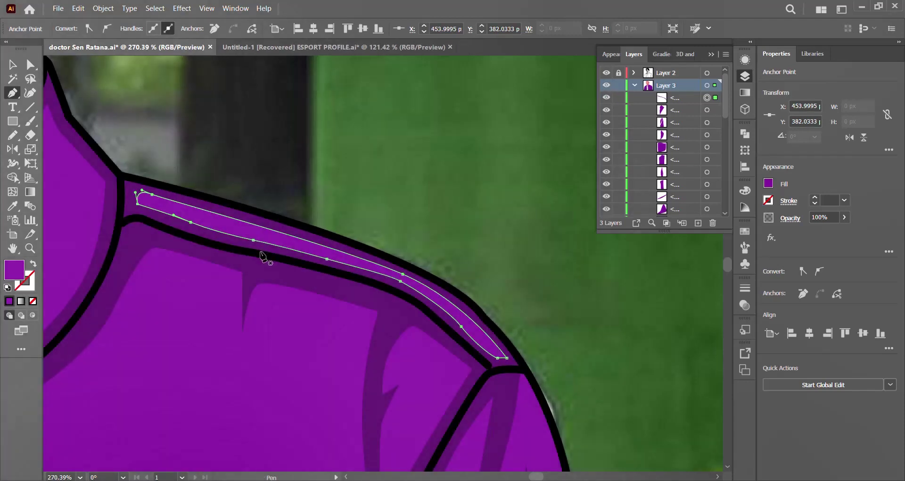
key(ctrl+0)
key(z)
drag(221, 383, 431, 327)
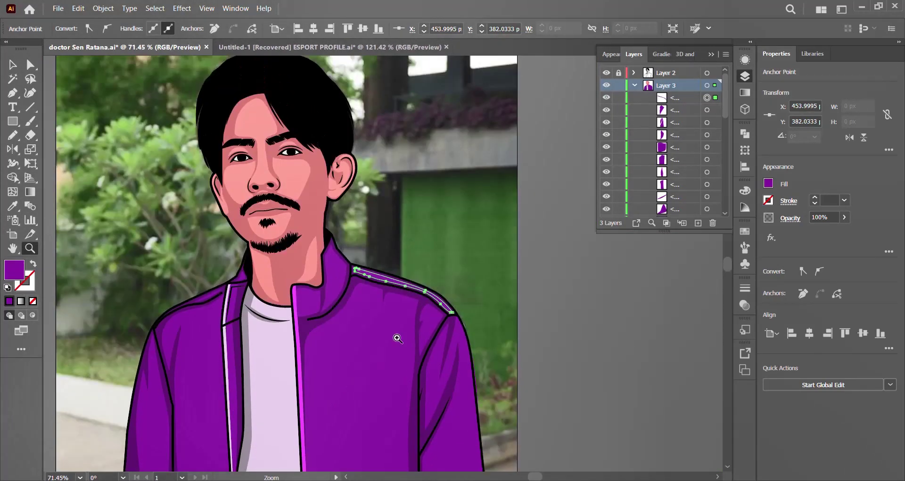